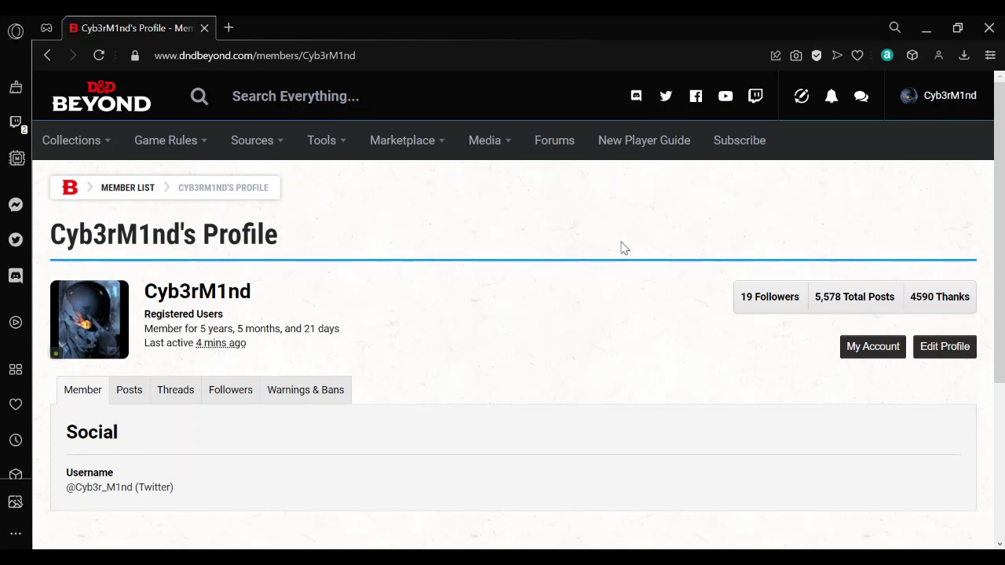
- Switch to the Firefox window and view the test account's My Campaigns page
mouse_move(922, 109)
key(alt+Tab)
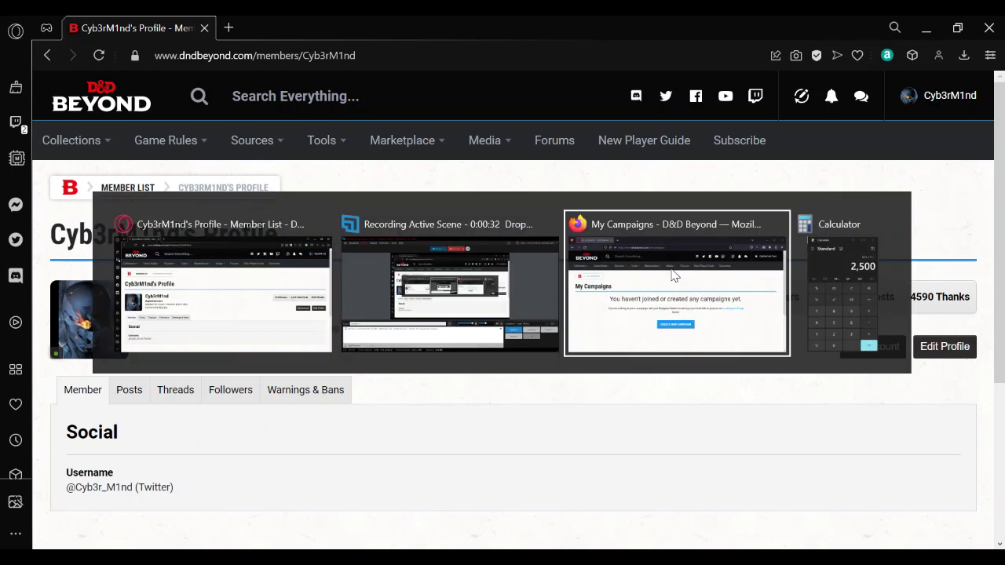
click(674, 275)
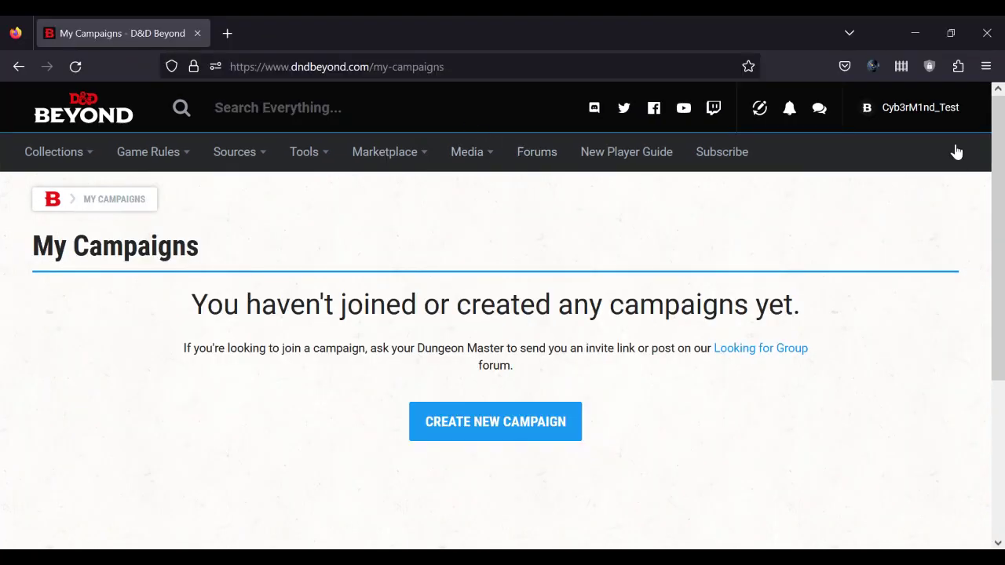
mouse_move(942, 124)
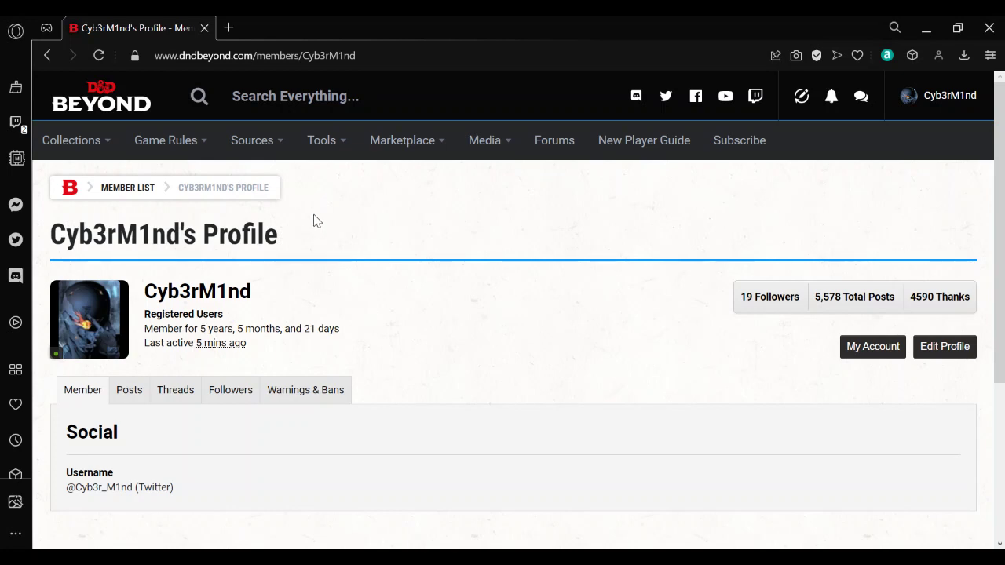
- Go to the main account's campaigns list and start creating a new campaign
mouse_move(66, 147)
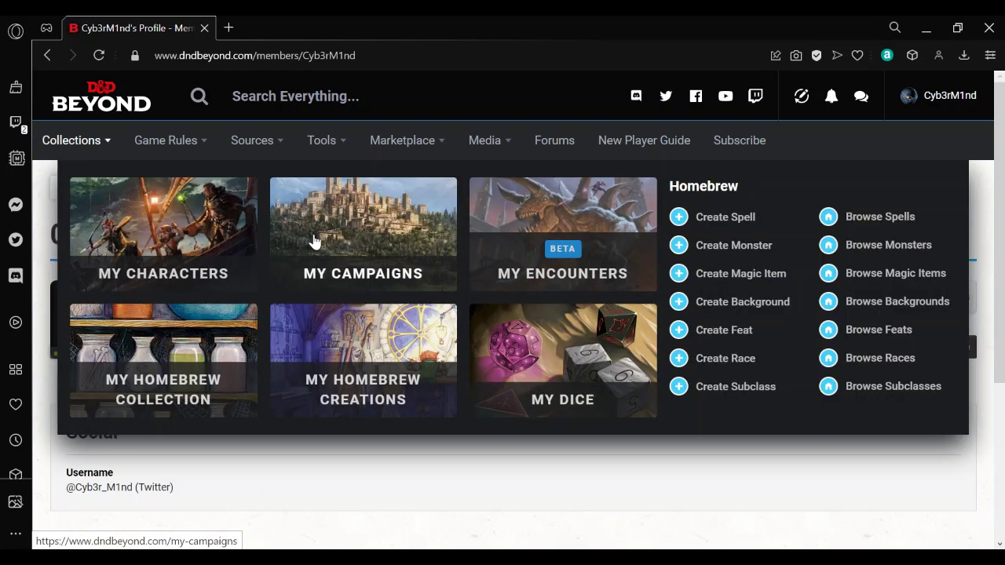
click(340, 243)
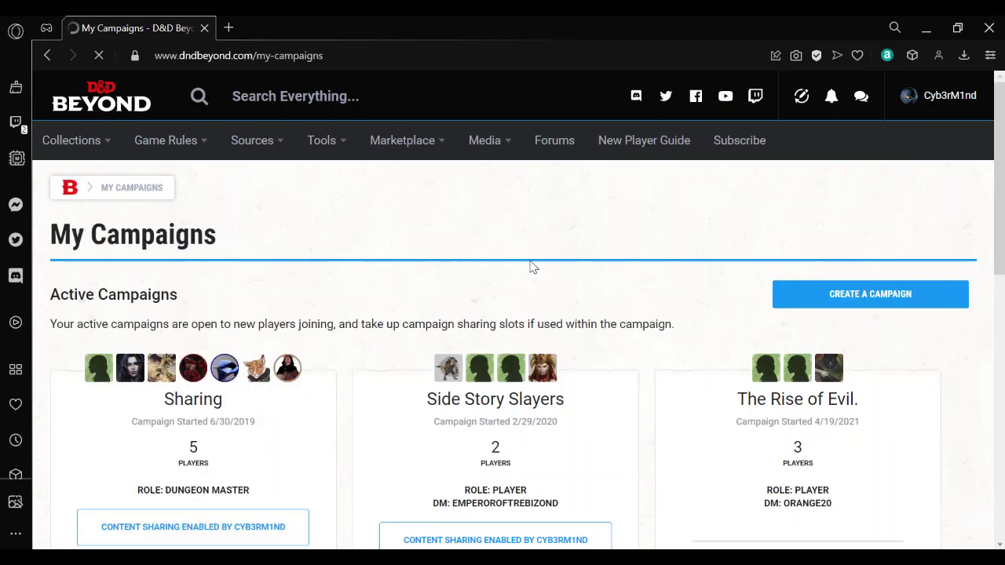
click(900, 305)
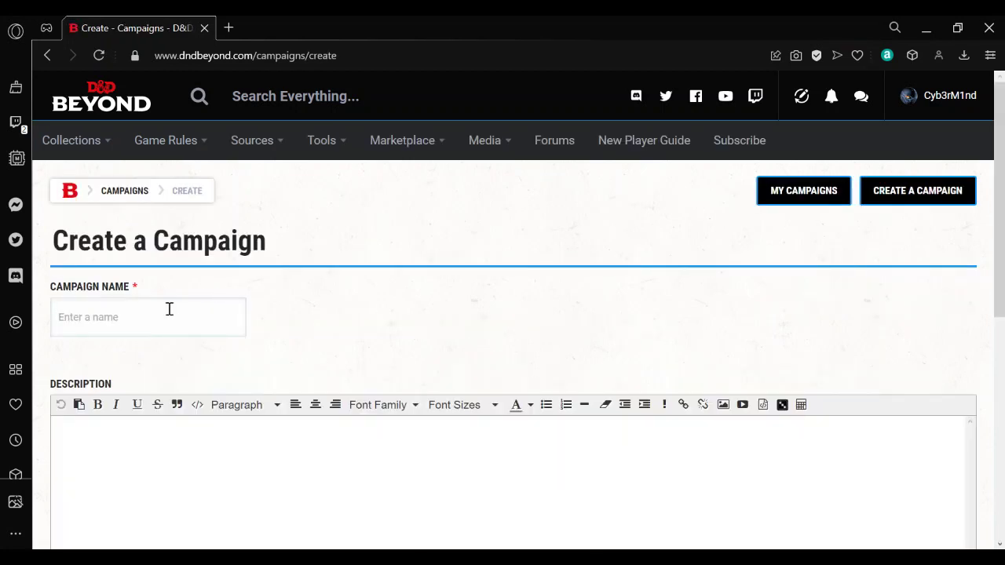
- Name the campaign "Test Campaign", enter "Description" as its description and create it
click(169, 309)
text(Test Campaign)
click(272, 446)
text(Descriptiong)
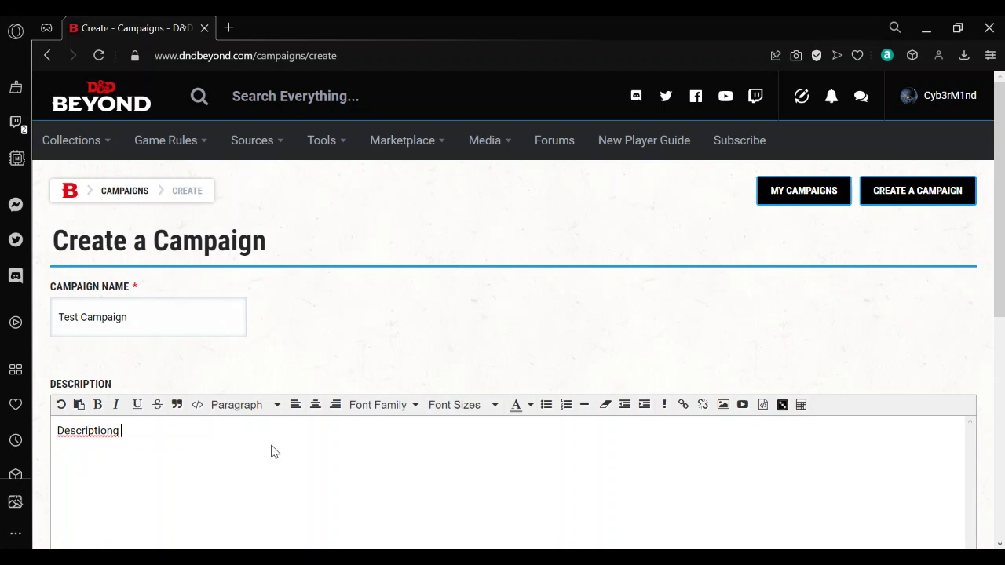
key(BackSpace)
drag(1003, 154, 999, 275)
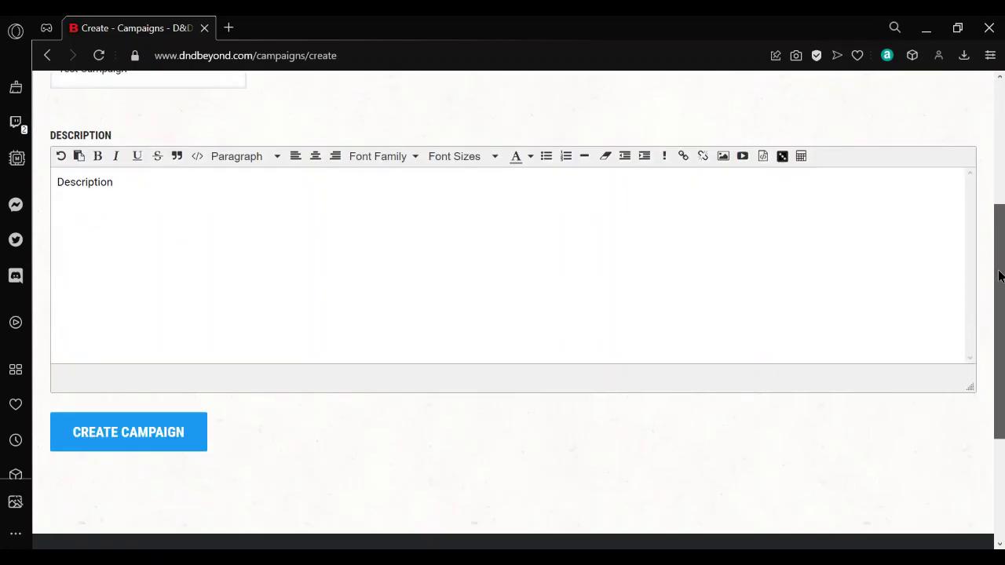
click(167, 442)
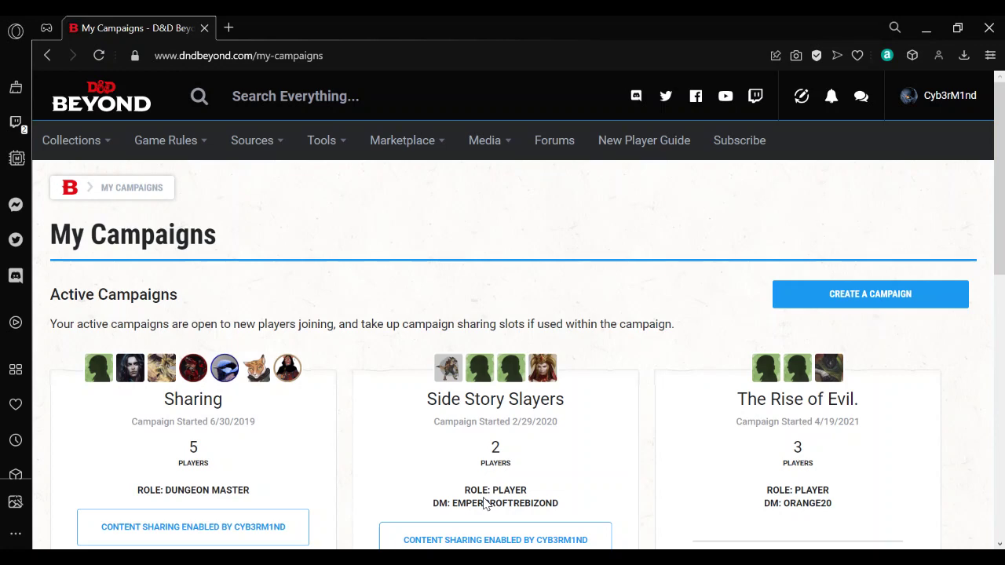
- View the newly created Test Campaign and enable content sharing for it
drag(999, 169, 954, 364)
click(736, 396)
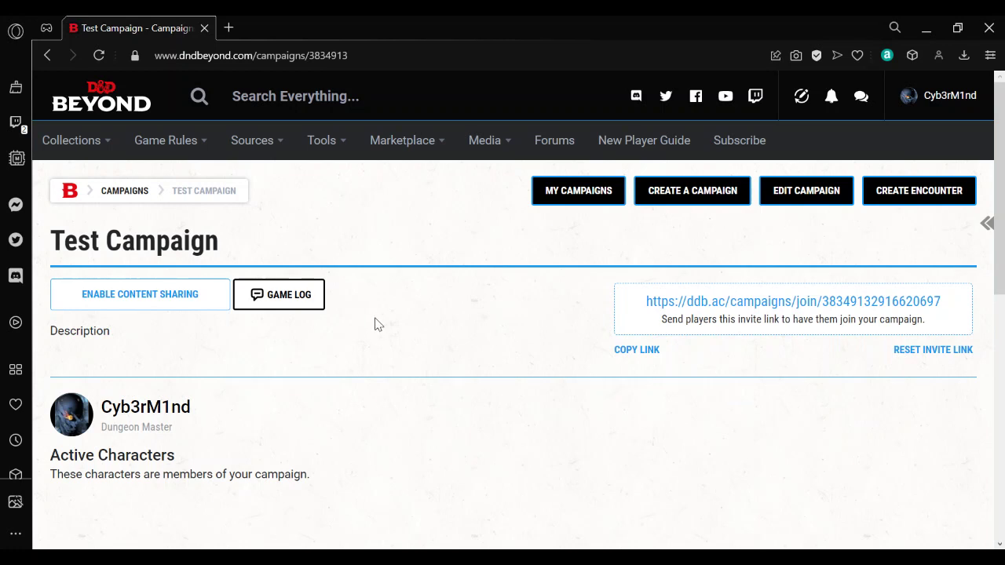
scroll(1003, 194, down, 2)
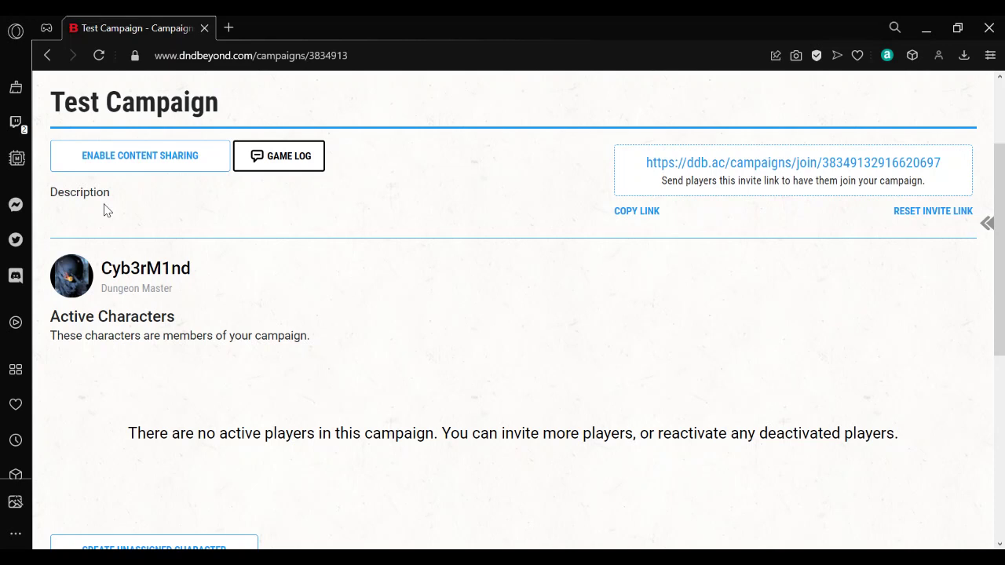
click(124, 157)
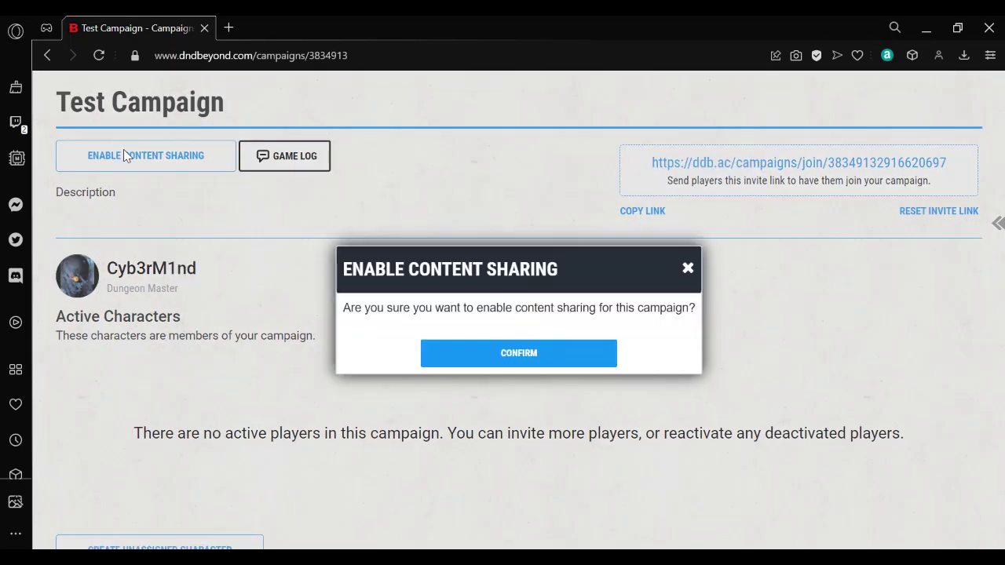
click(480, 356)
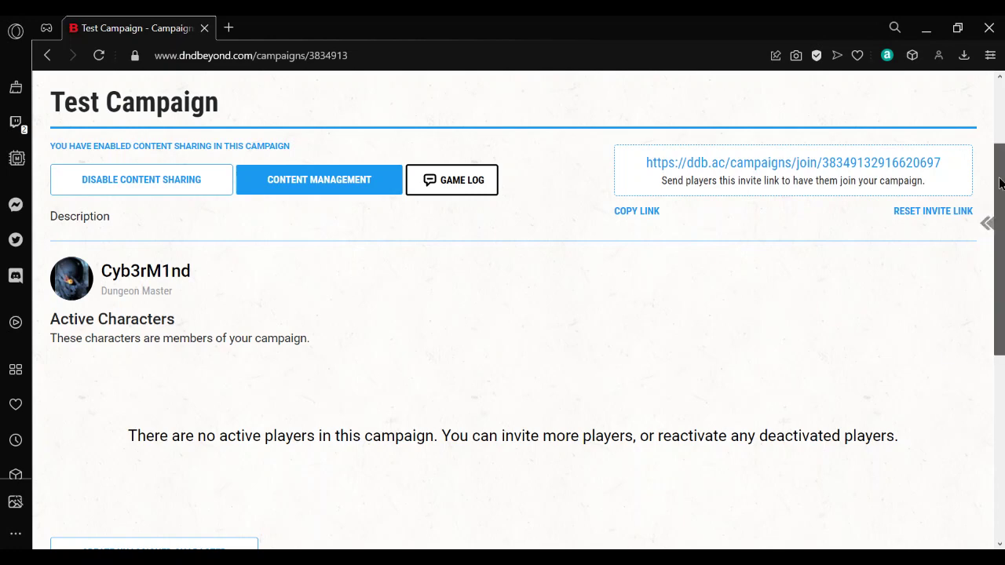
- Review the campaign page and copy the invite link for Test Campaign
scroll(1000, 183, down, 4)
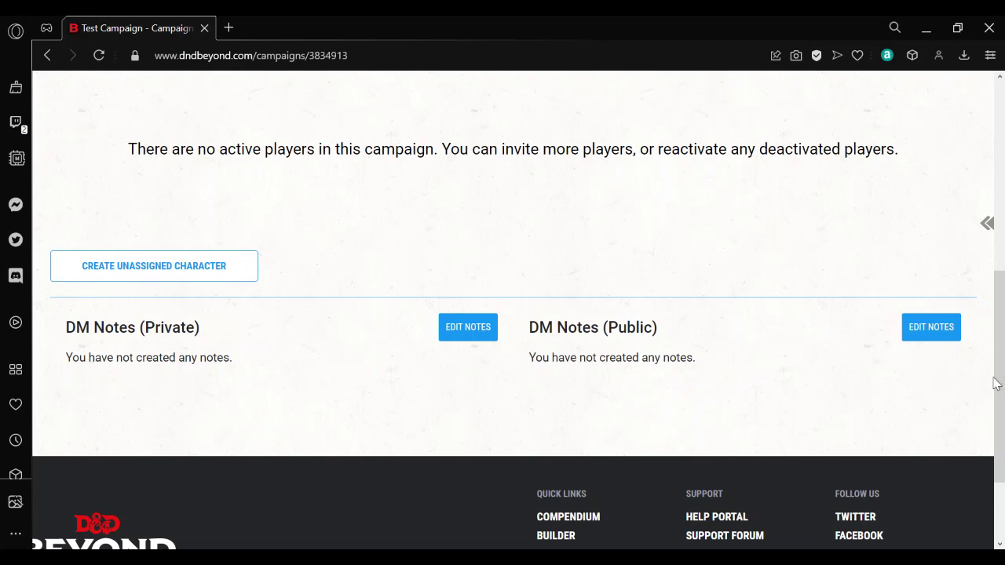
drag(997, 380, 992, 135)
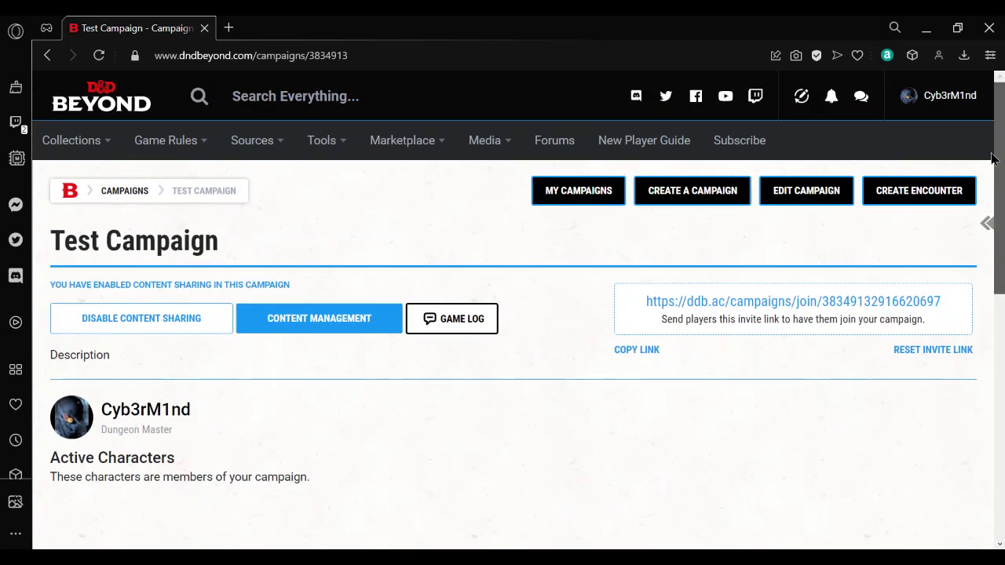
scroll(991, 137, down, 2)
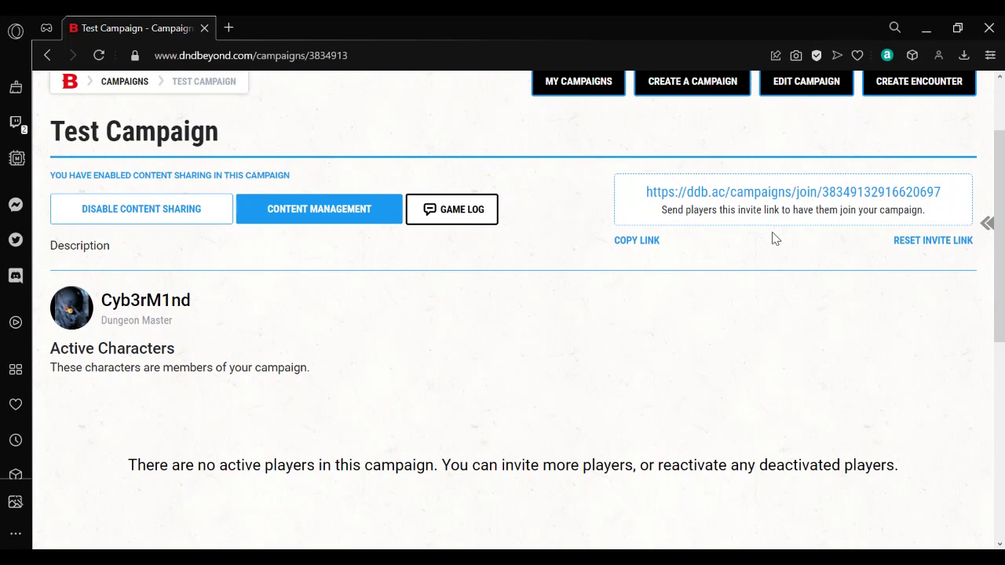
click(634, 245)
- Switch to Firefox and open the copied campaign invite link in a new tab under the test account
key(alt+Tab)
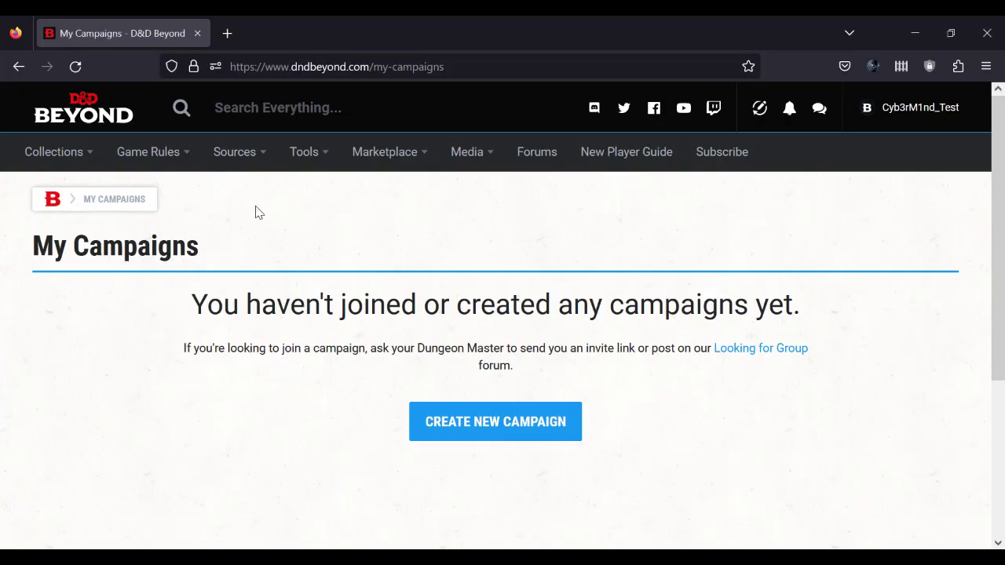
mouse_move(71, 157)
click(227, 33)
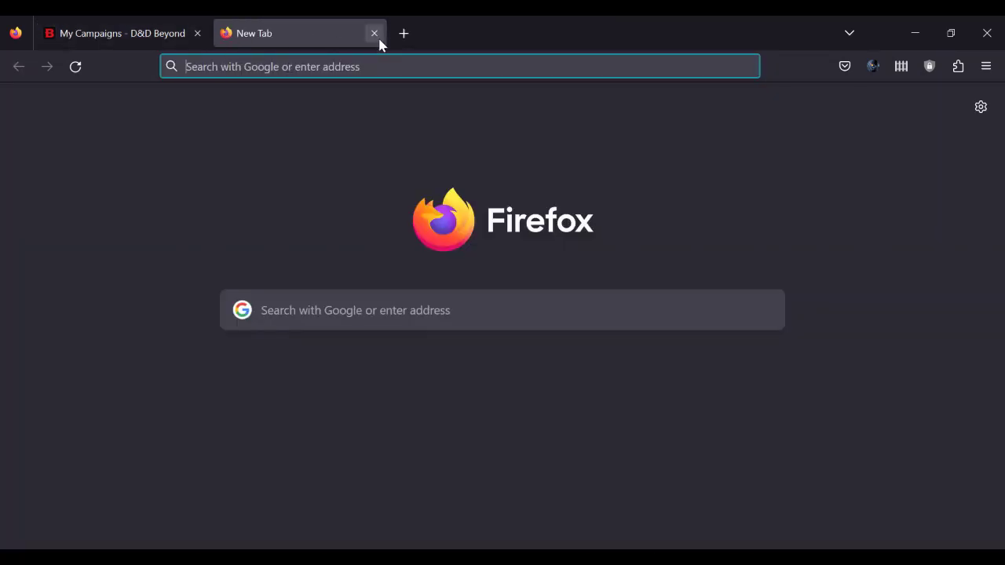
click(375, 34)
click(231, 37)
click(258, 59)
key(ctrl+v)
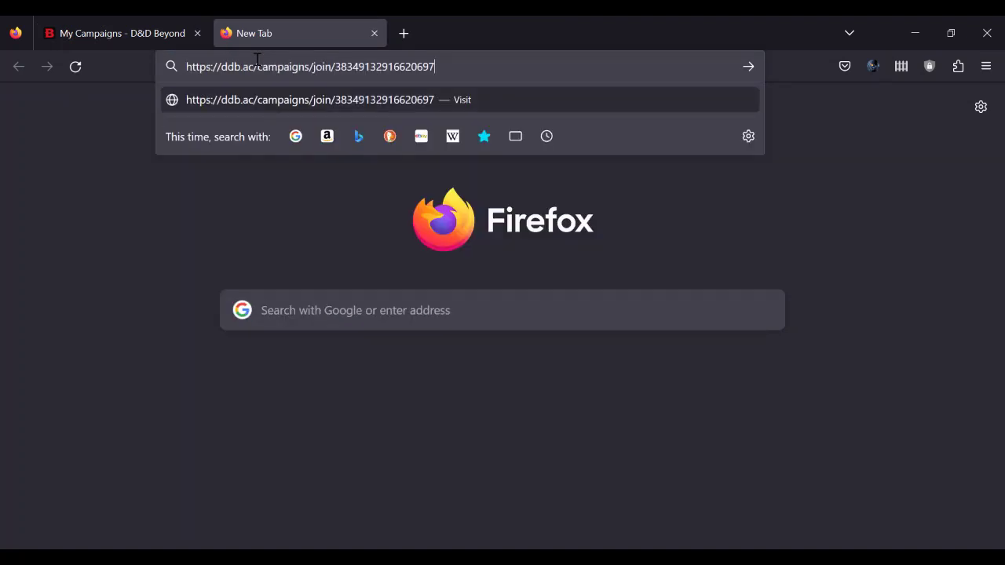
key(Return)
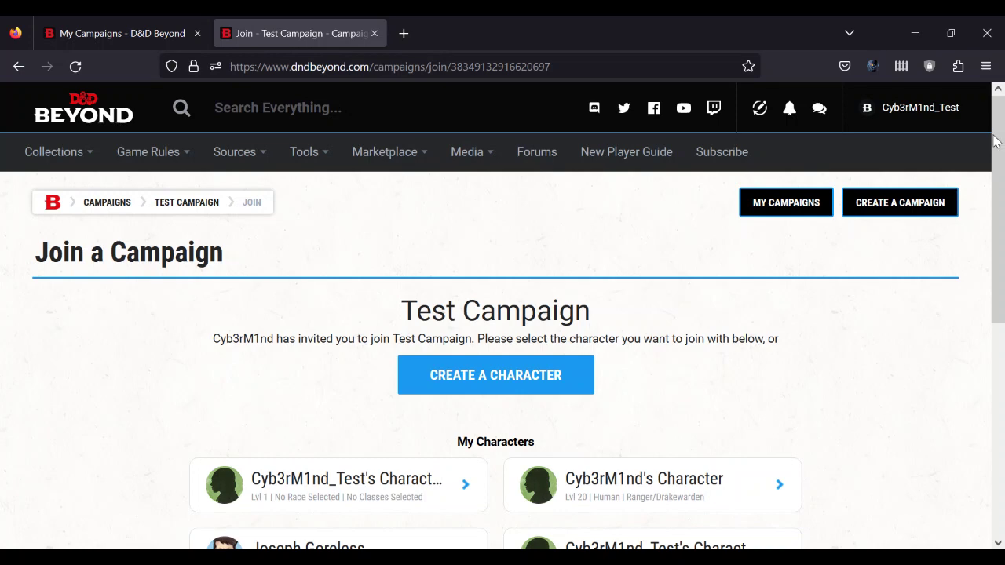
- Create a new character to join Test Campaign and name it "Testy McTest"
drag(996, 141, 998, 216)
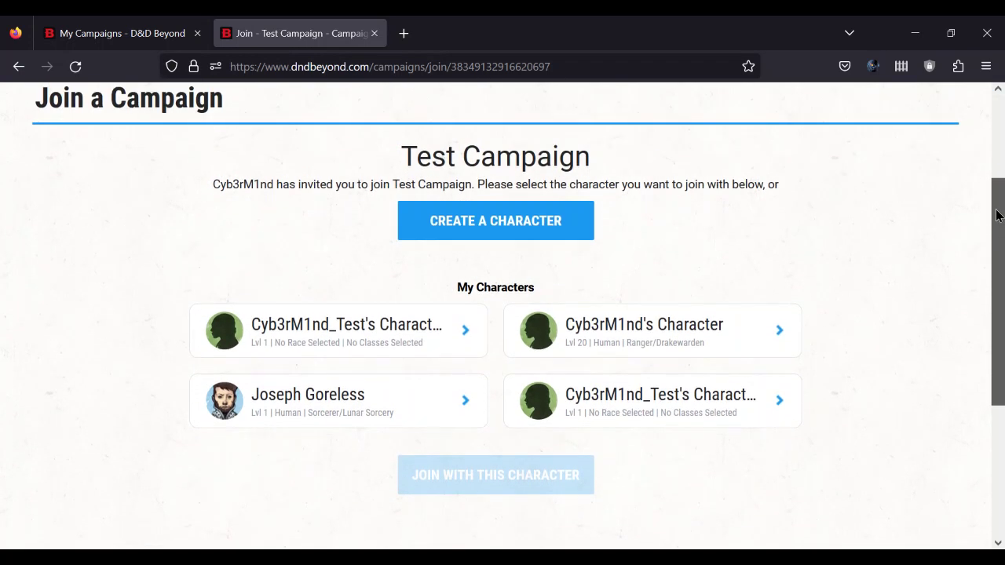
click(517, 224)
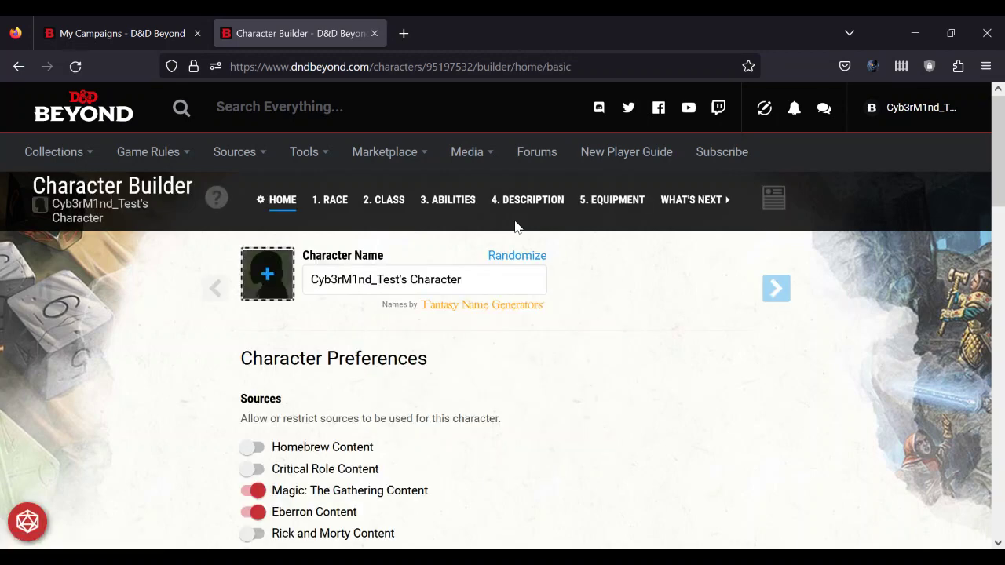
scroll(999, 182, down, 3)
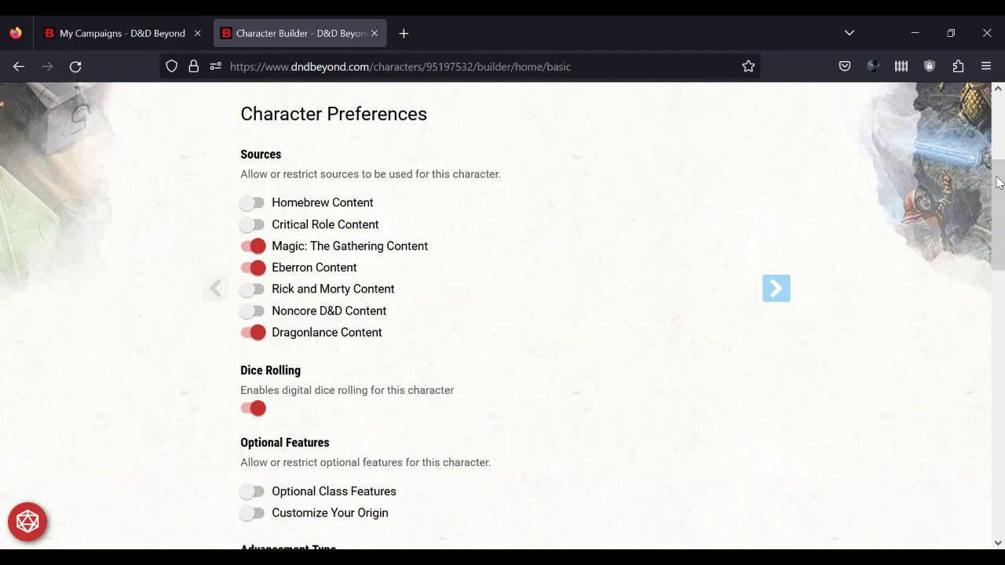
scroll(999, 182, up, 3)
drag(467, 202, 309, 202)
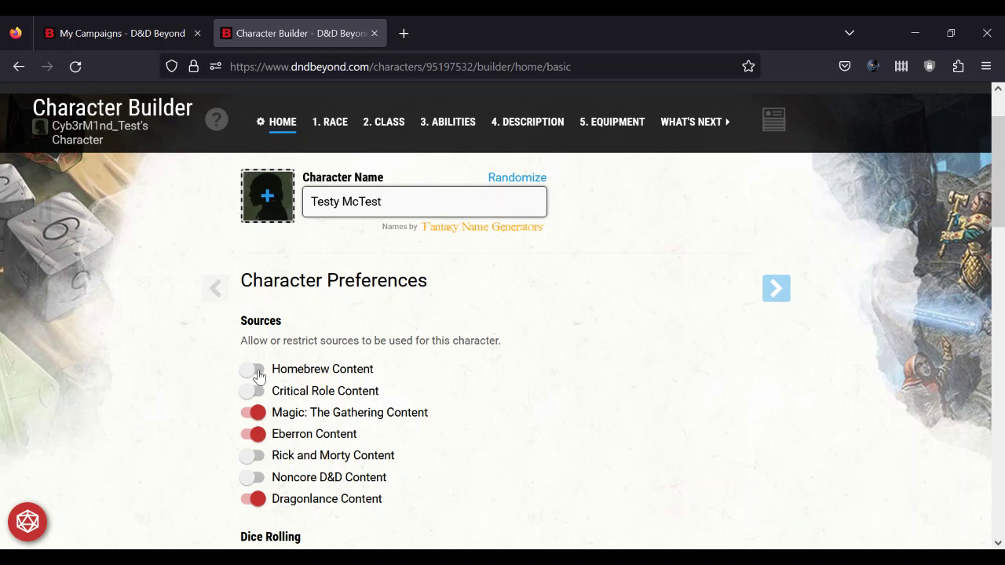
- Allow Critical Role, Rick and Morty and Noncore D&D content as sources for the character
click(255, 392)
click(256, 392)
click(253, 456)
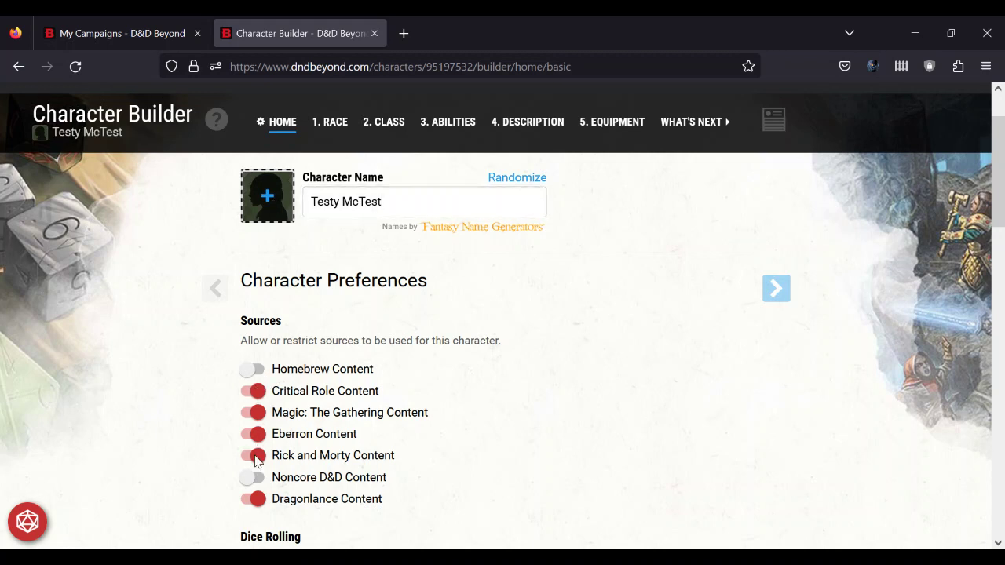
click(253, 477)
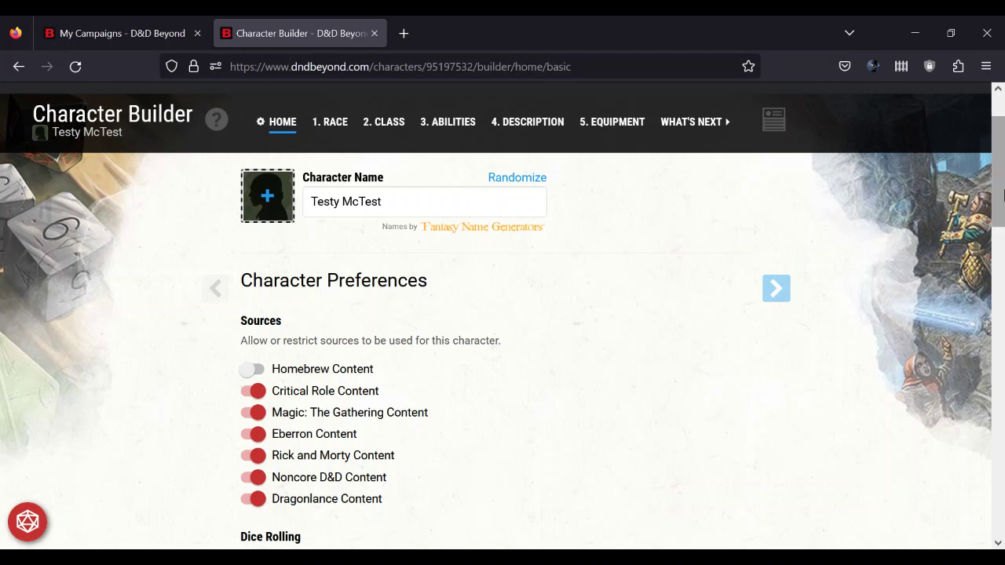
- Choose Kender from Dragonlance: Shadow of the Dragon Queen as the character's race
scroll(435, 269, up, 2)
click(328, 200)
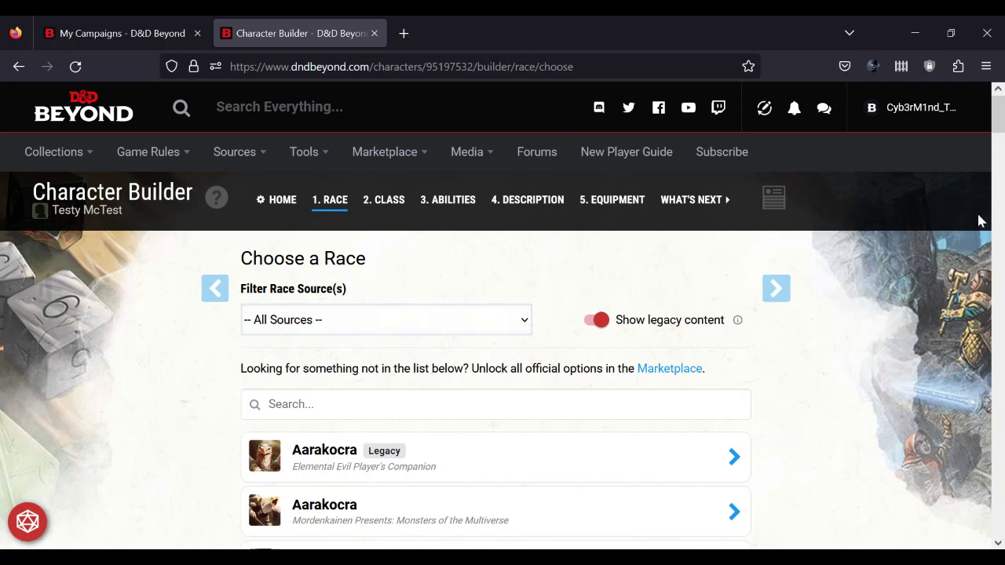
scroll(999, 149, down, 3)
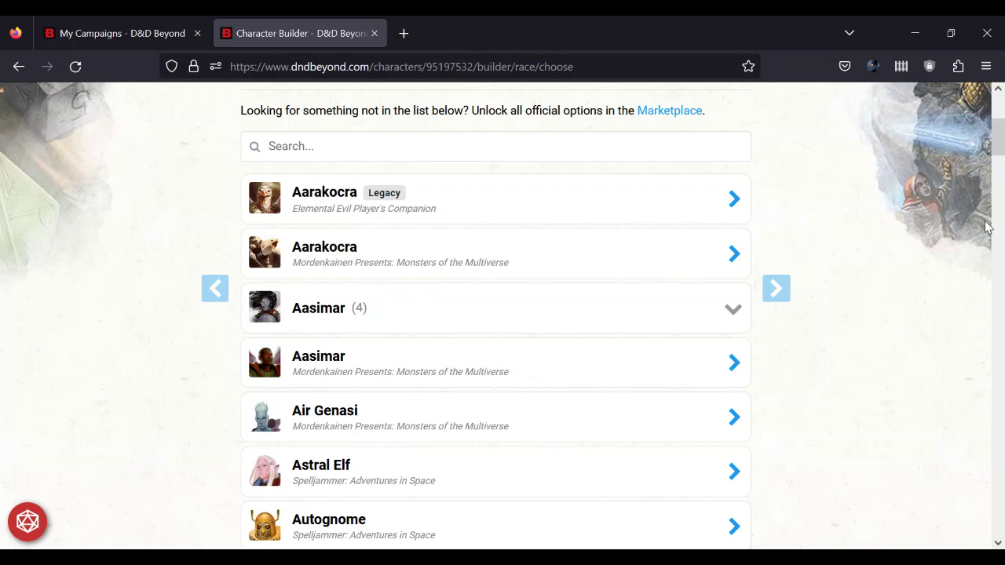
drag(996, 152, 1002, 188)
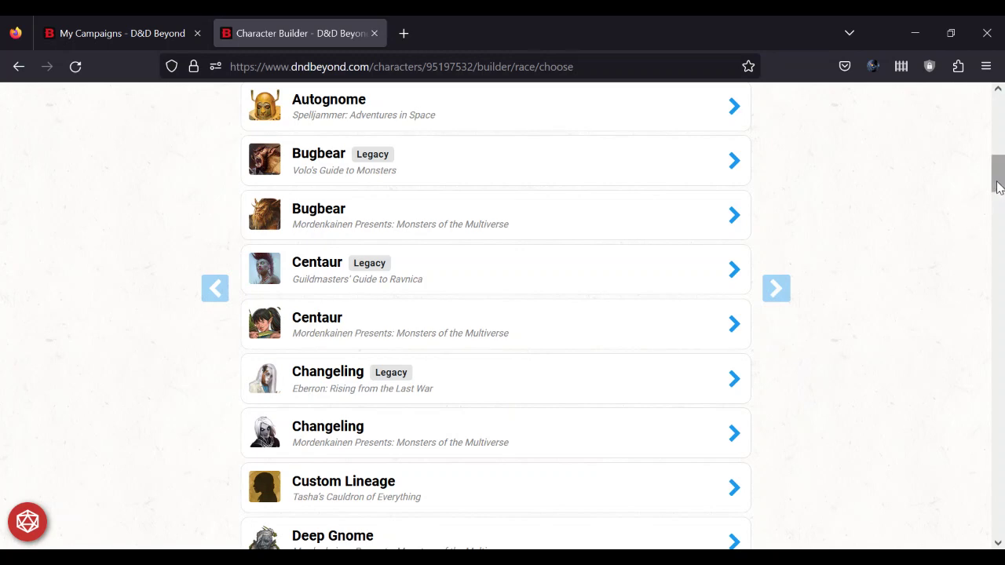
drag(1002, 182, 1003, 339)
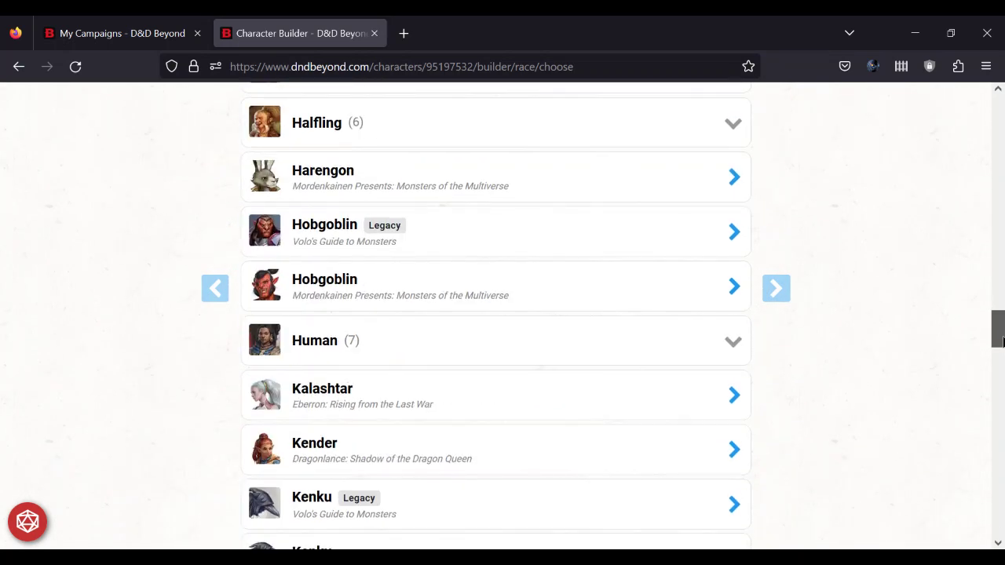
click(590, 465)
click(590, 477)
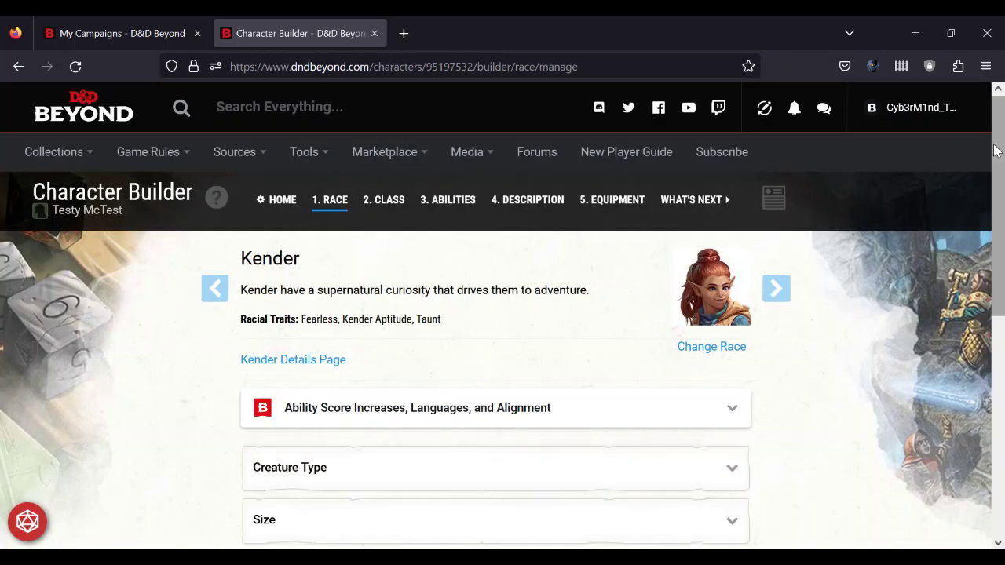
- Choose Sorcerer as the character's class
scroll(989, 289, down, 3)
scroll(982, 337, down, 3)
scroll(982, 337, up, 10)
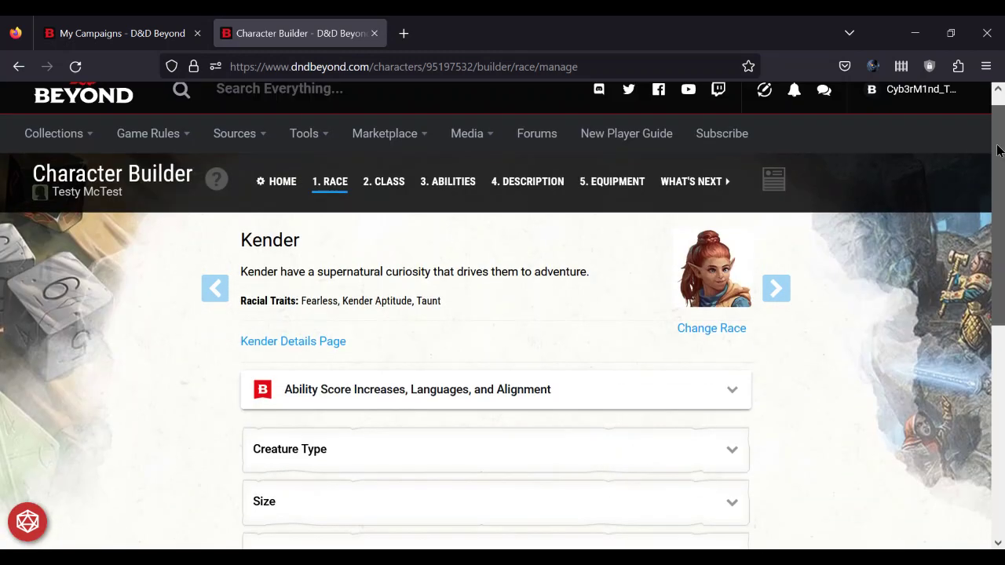
click(383, 201)
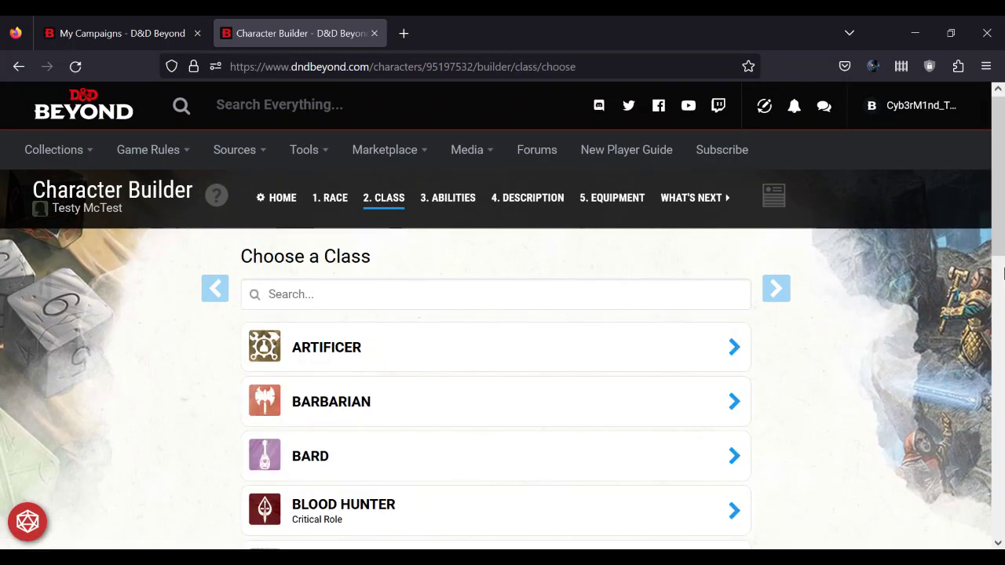
scroll(987, 232, down, 3)
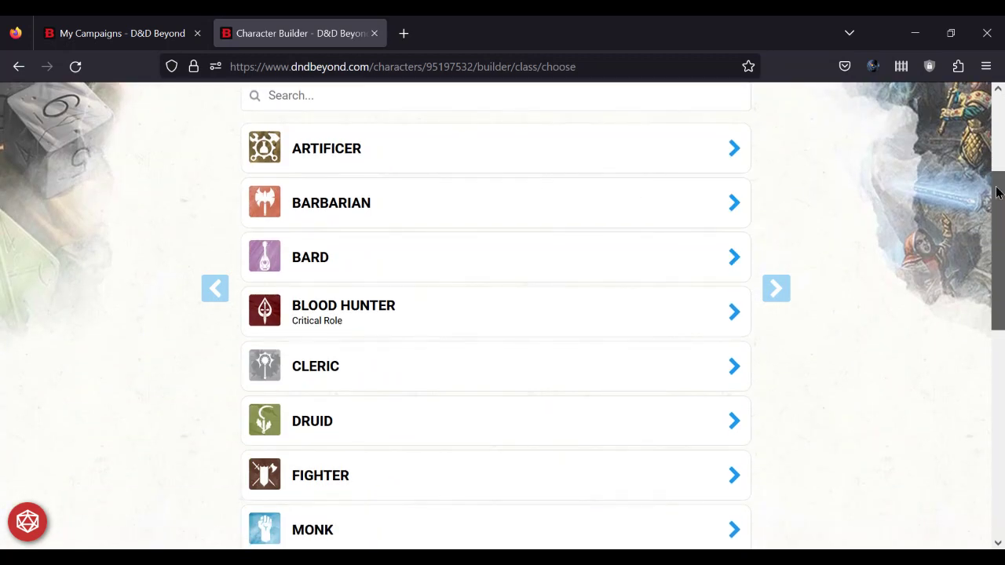
drag(994, 192, 989, 385)
scroll(978, 359, up, 1)
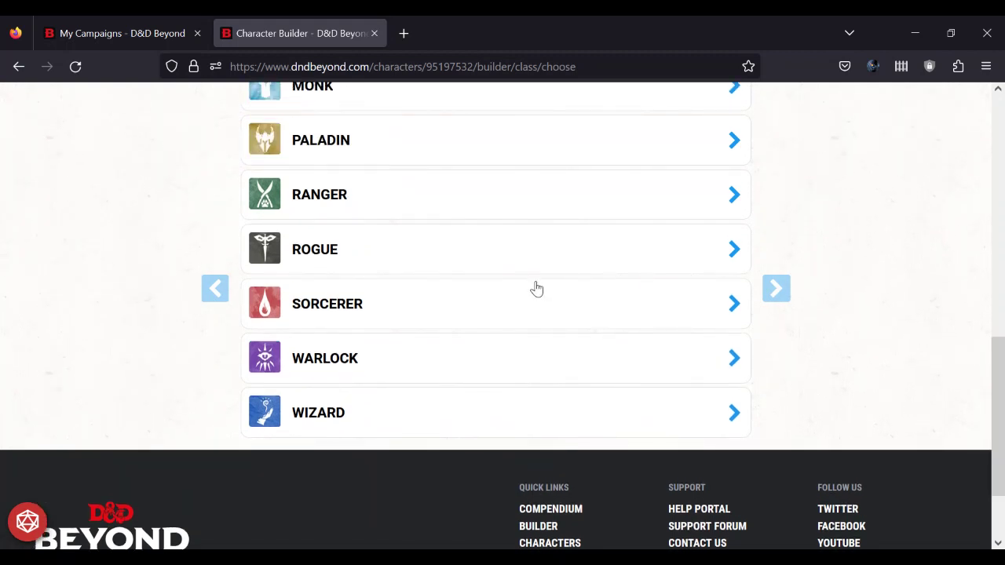
click(578, 311)
click(585, 476)
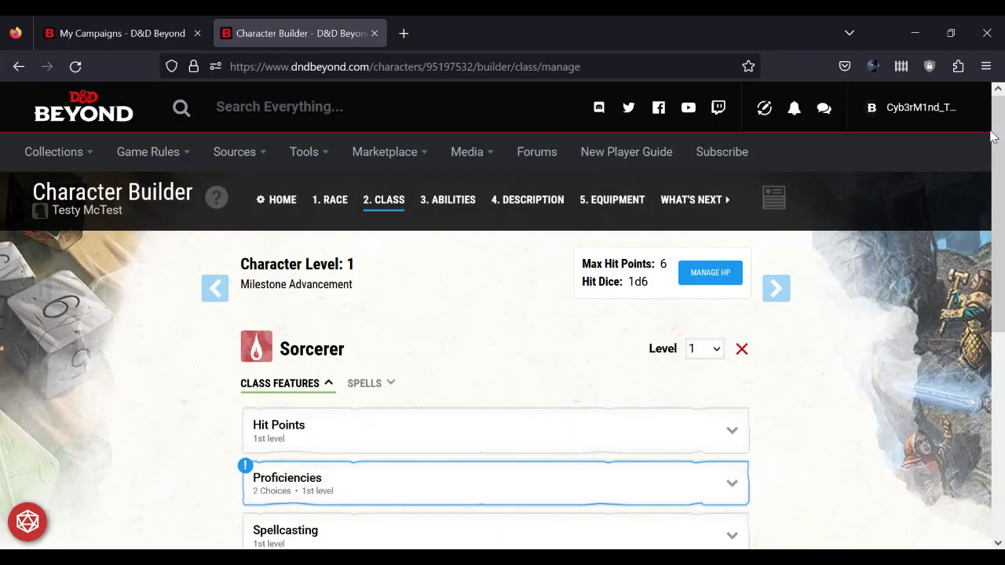
- Set the character's Sorcerer level to 2
scroll(991, 137, down, 1)
click(701, 277)
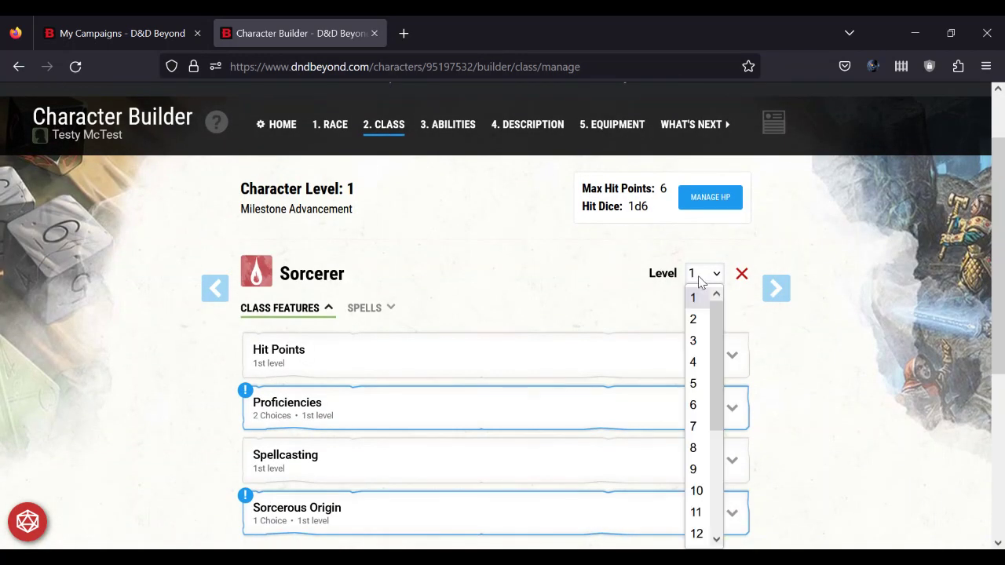
click(694, 319)
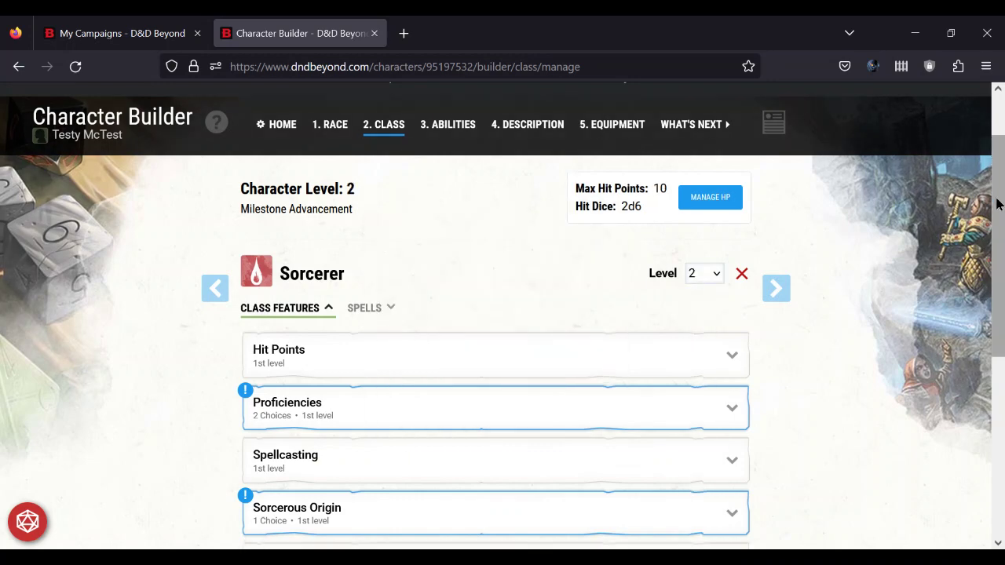
- Choose Shadow Magic as the Sorcerer's Sorcerous Origin
scroll(999, 220, down, 1)
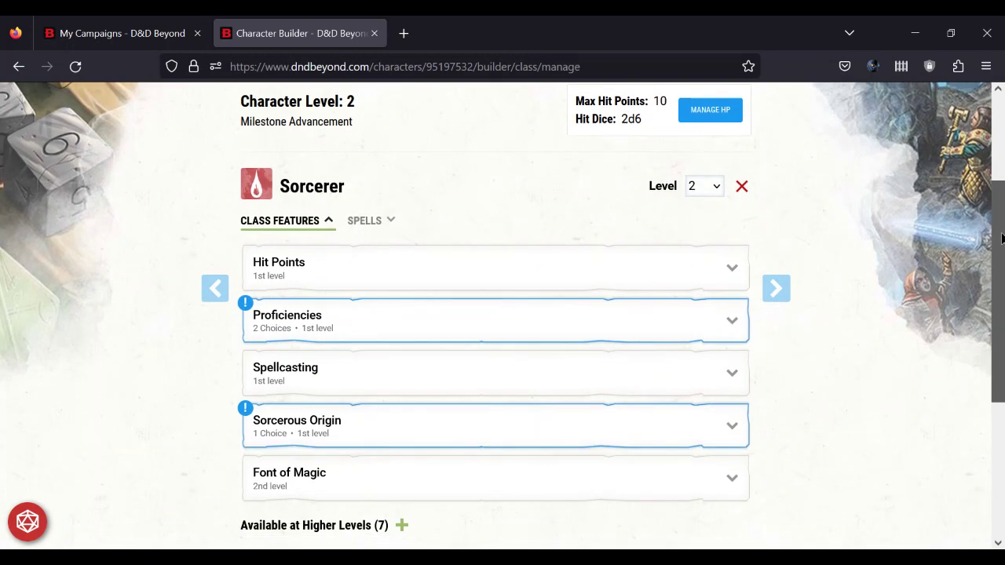
scroll(1001, 238, down, 1)
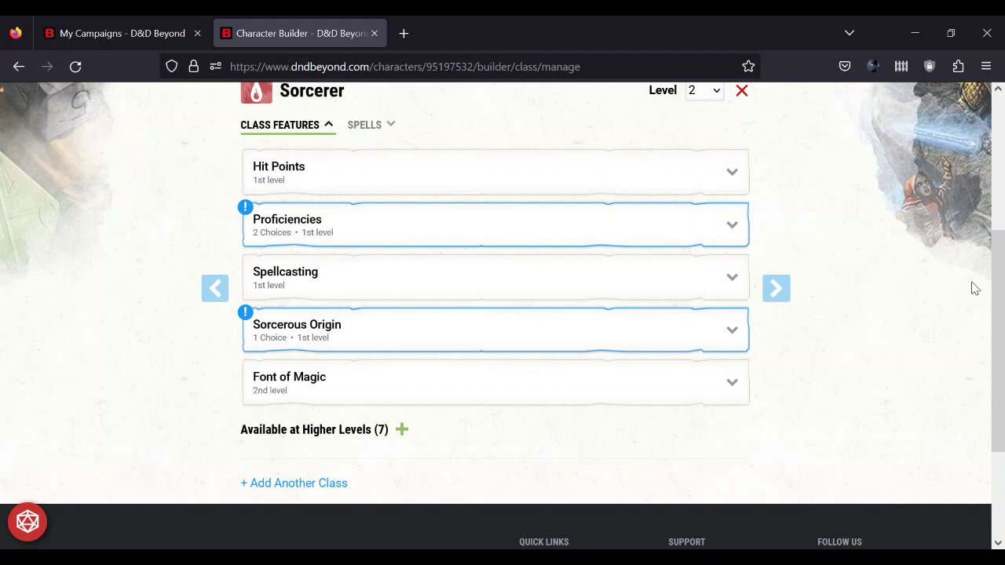
click(532, 341)
click(397, 518)
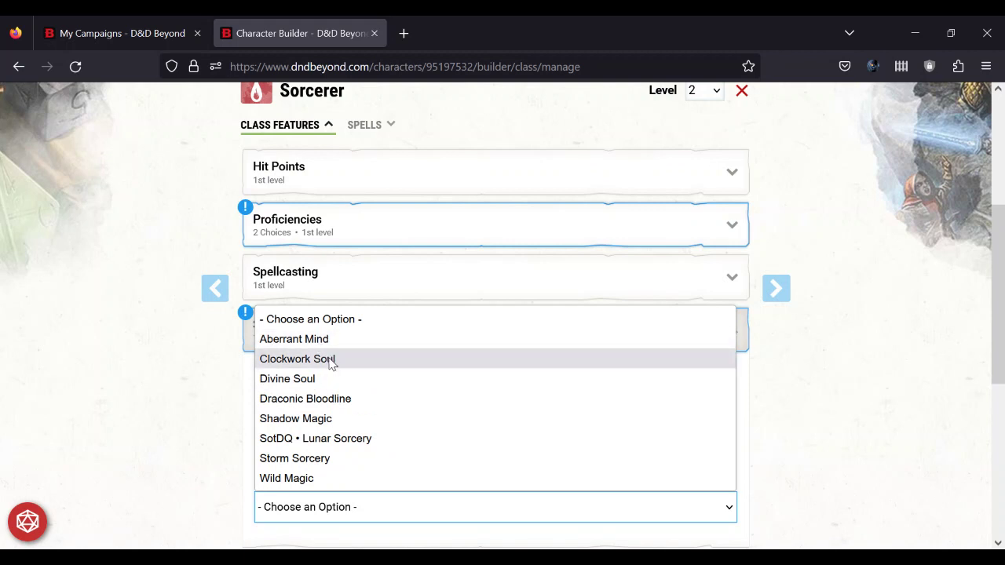
click(317, 419)
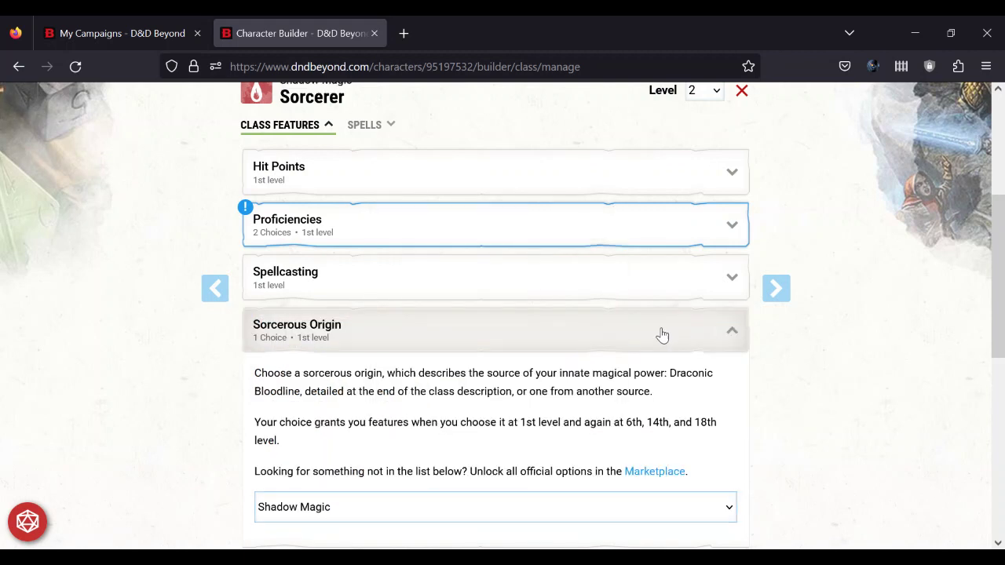
click(650, 332)
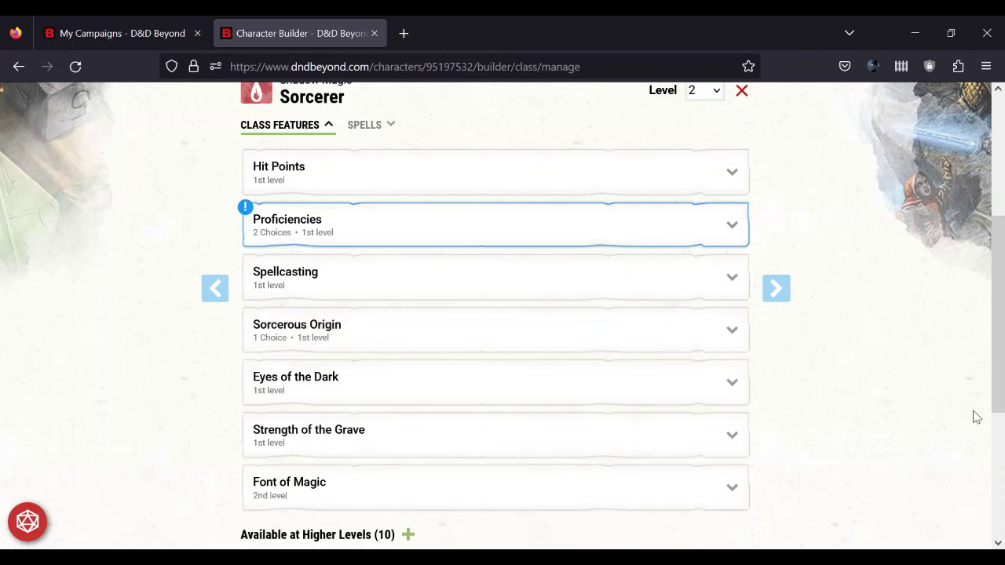
- Go to the character's ability scores and set the generation method to Standard Array
drag(1003, 371, 1003, 264)
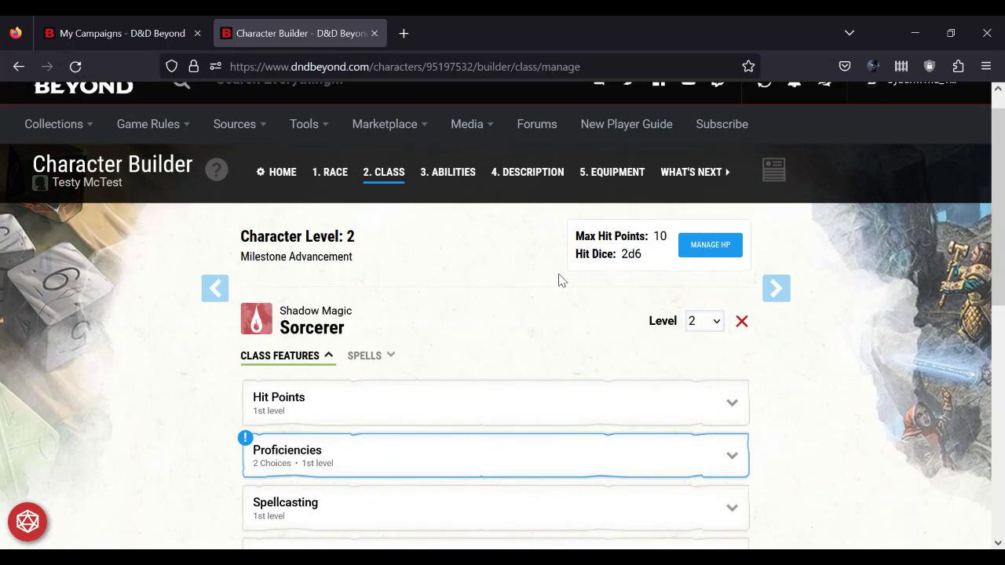
click(452, 182)
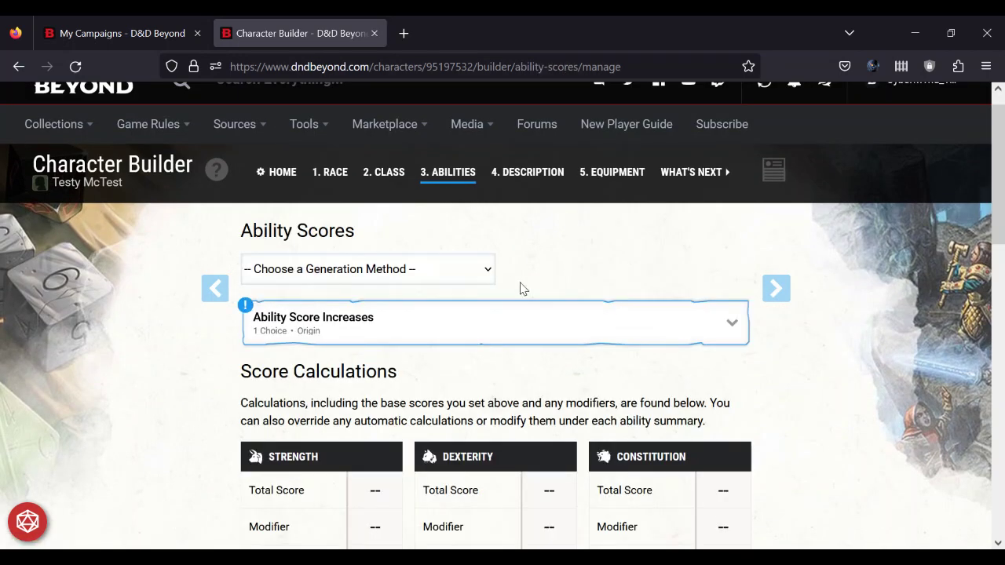
click(391, 270)
click(330, 319)
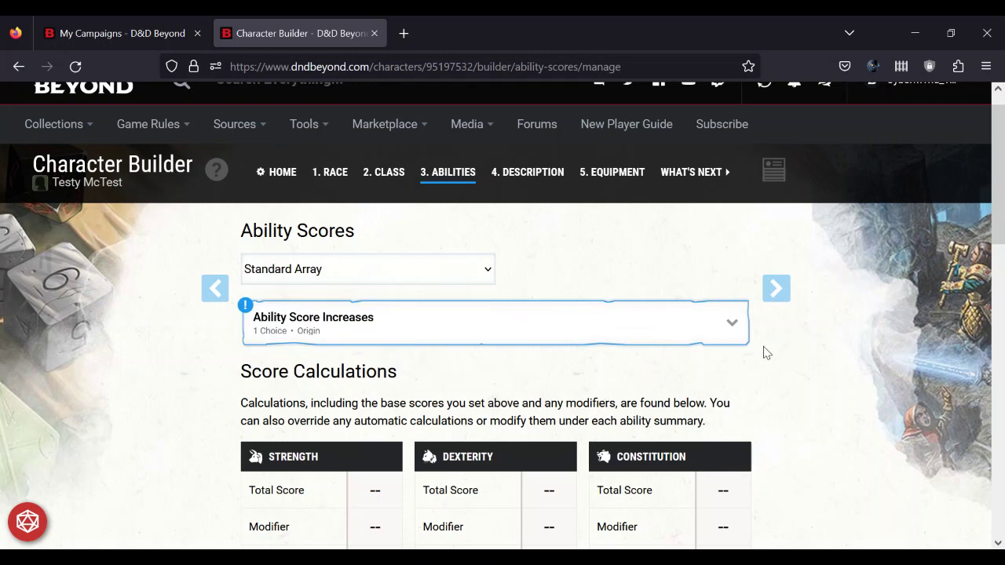
- Assign the ability scores: Charisma 15, Wisdom 14, Intelligence 13, Constitution 12, Dexterity 10 and Strength 8
click(718, 345)
click(710, 496)
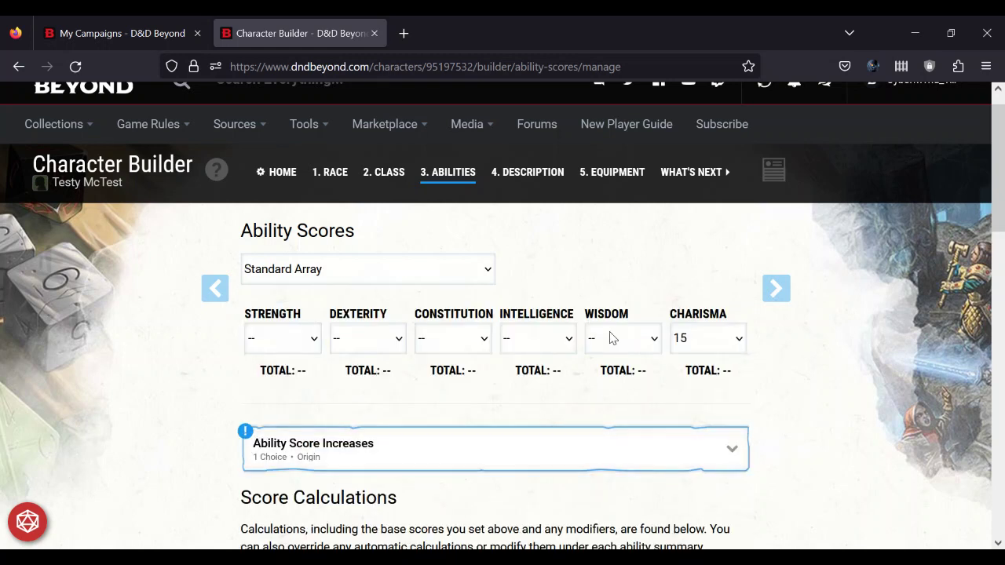
click(613, 338)
click(617, 474)
click(518, 336)
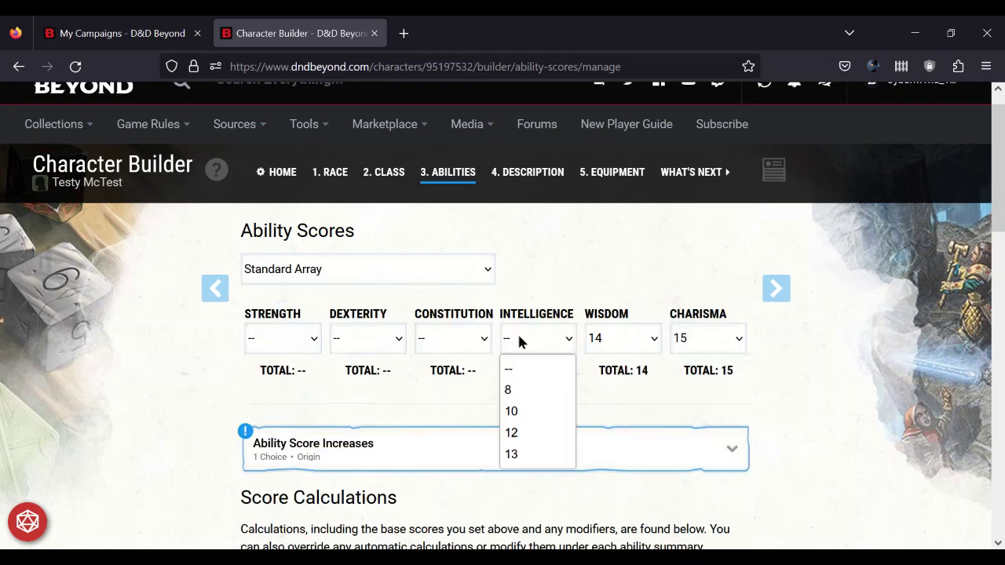
click(530, 453)
click(444, 340)
click(452, 433)
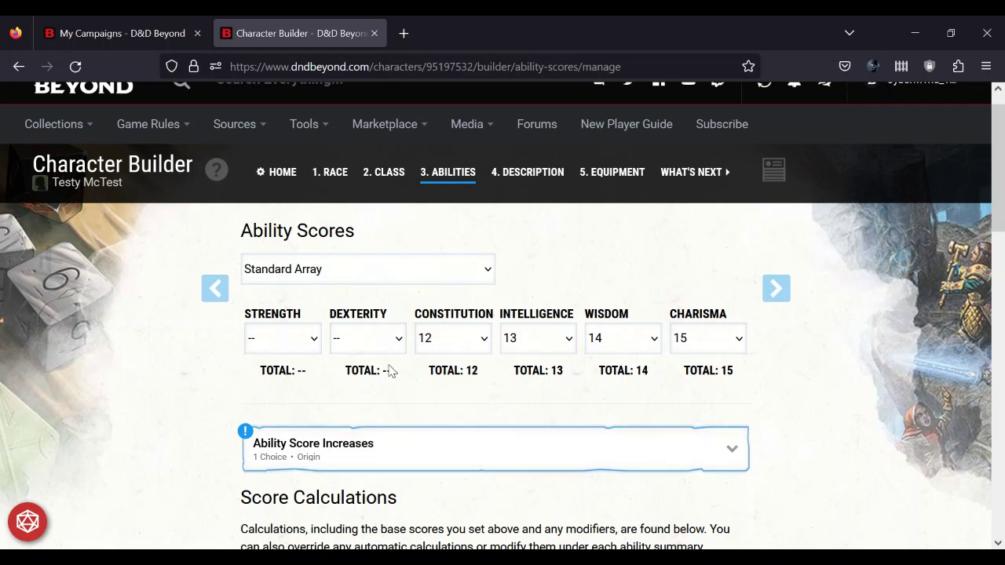
click(368, 339)
click(366, 411)
click(267, 339)
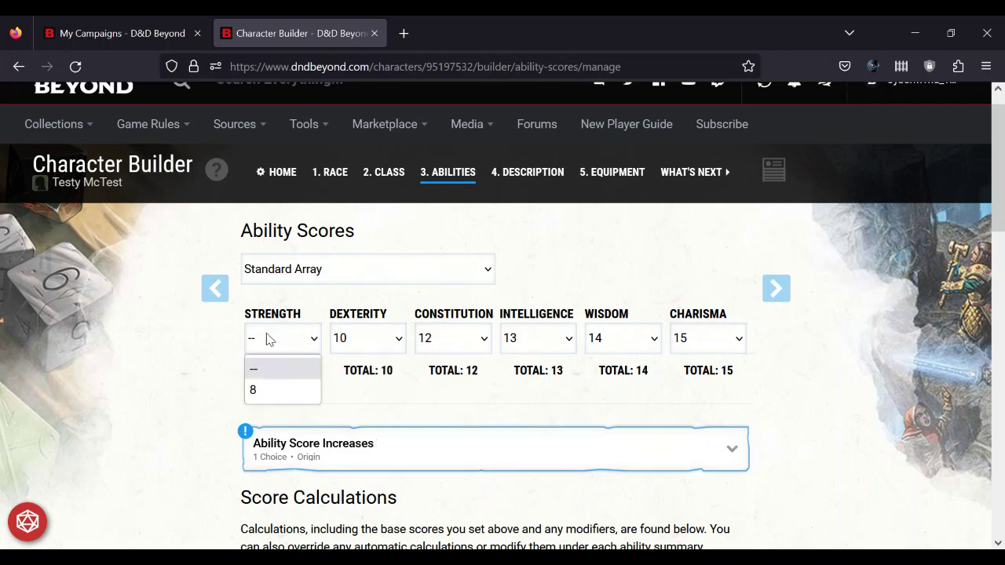
click(284, 385)
- Open the character sheet and look at the campaign game log's default recipient options
click(772, 173)
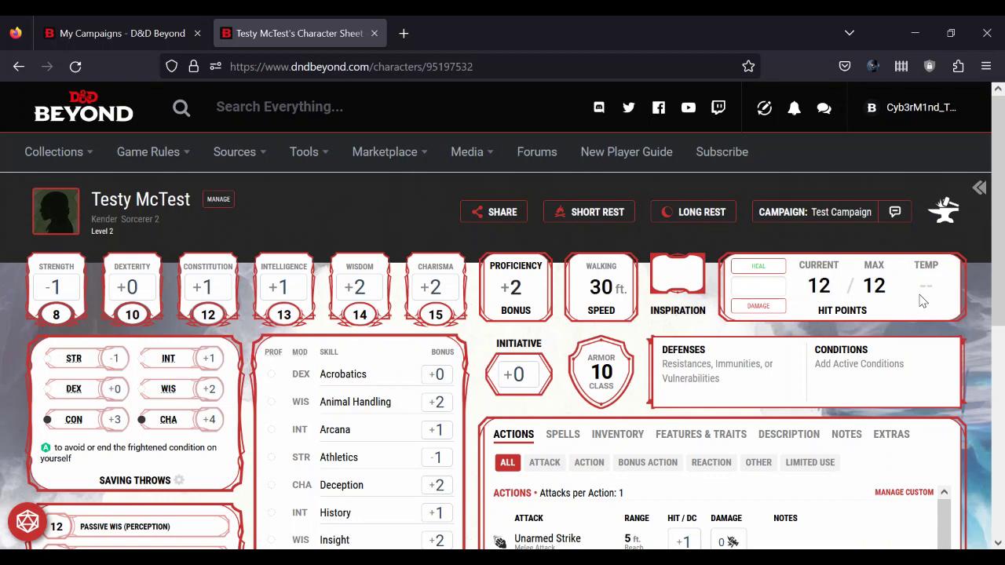
click(895, 218)
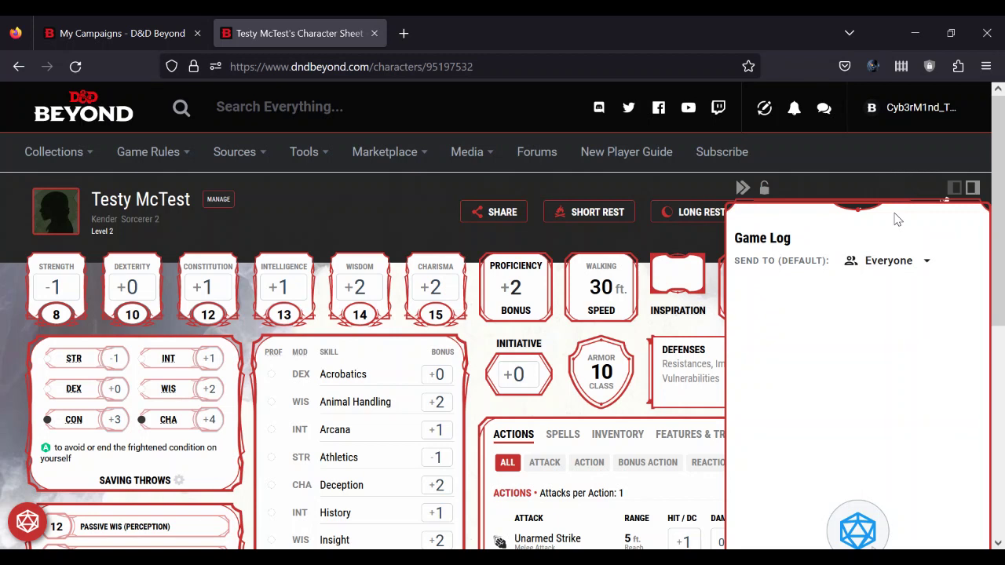
click(926, 264)
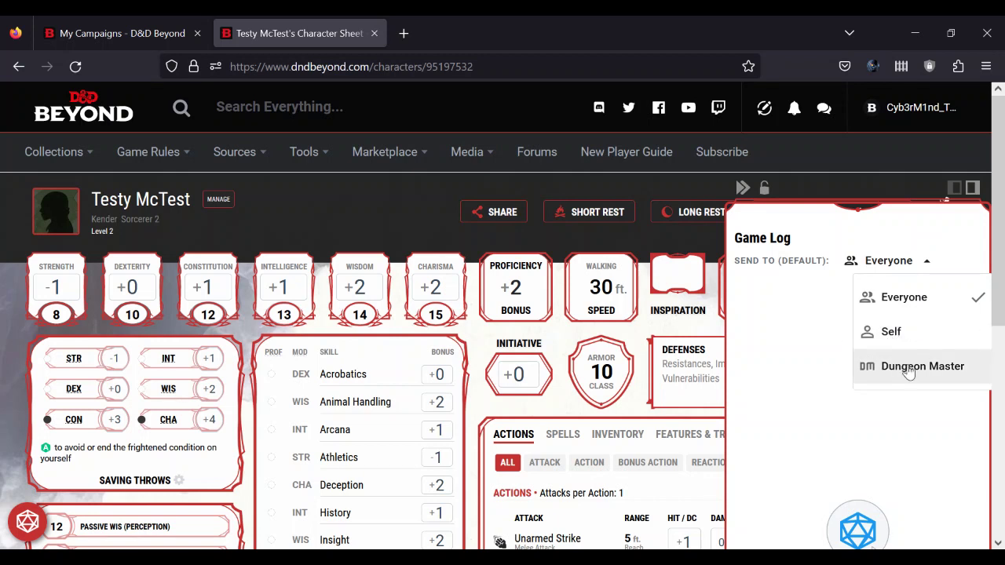
click(406, 228)
click(406, 228)
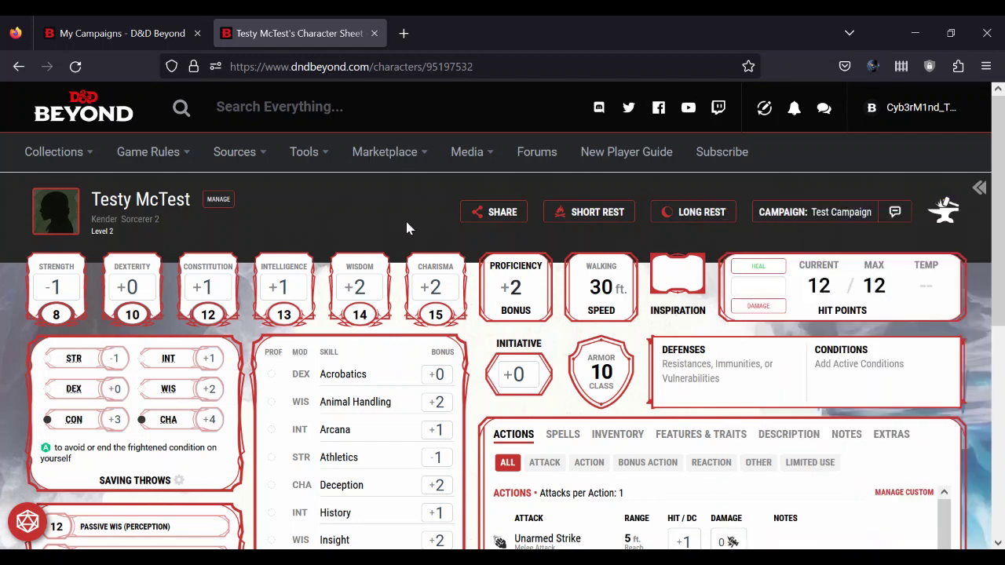
- View the details of the Unarmed Strike attack among the character's actions
scroll(999, 298, down, 2)
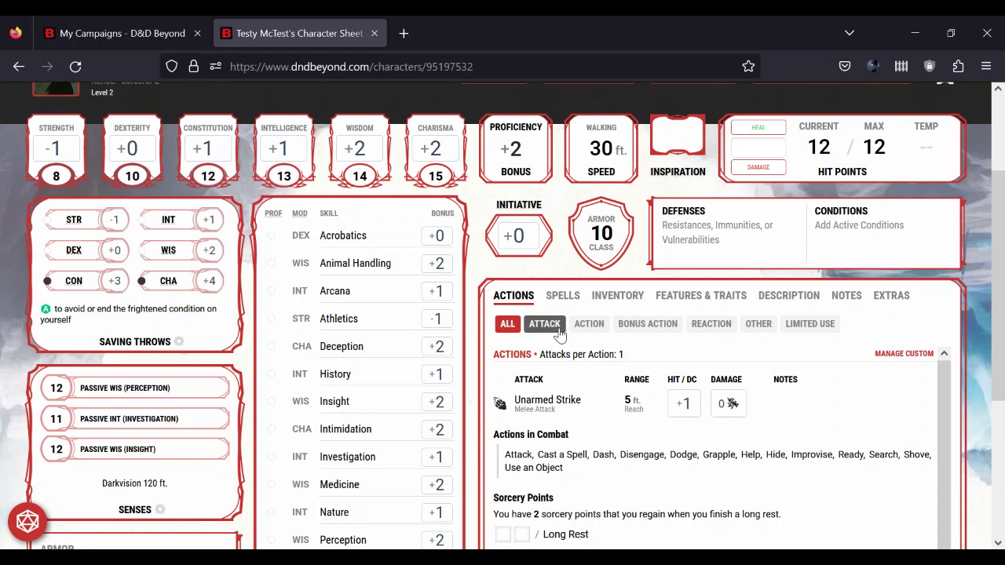
right_click(549, 407)
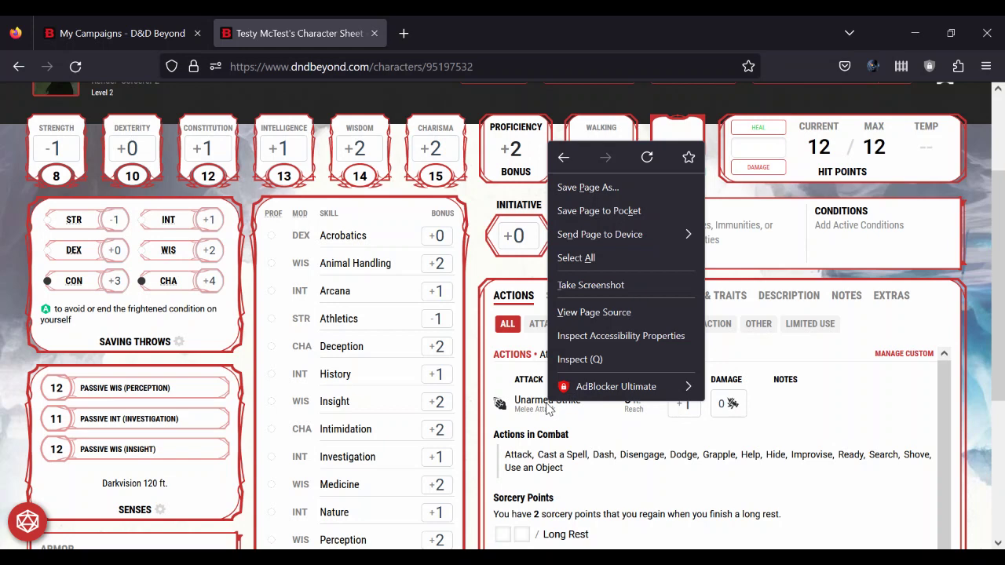
click(548, 407)
click(548, 403)
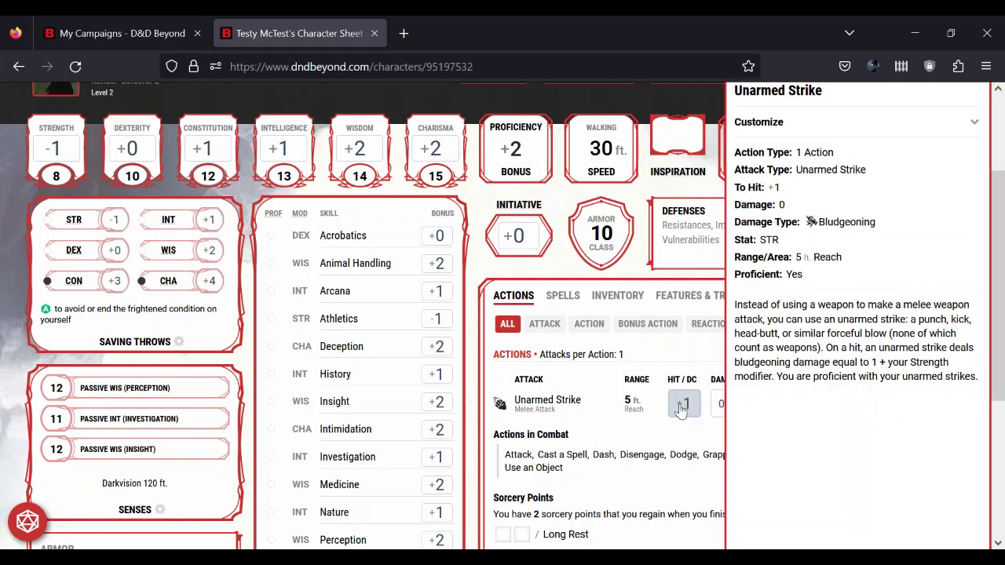
click(651, 447)
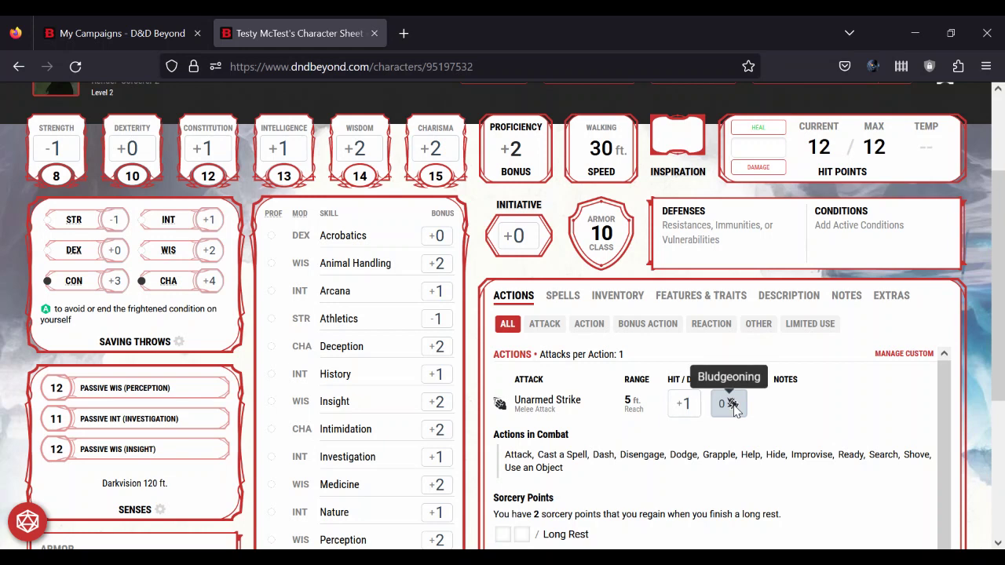
- Override the character's Strength score with 14
click(60, 126)
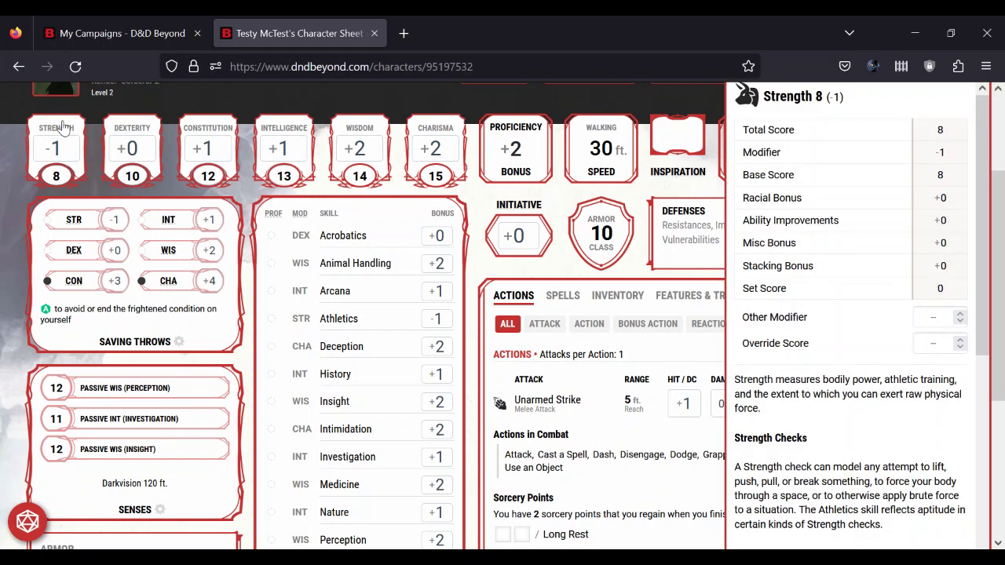
click(947, 343)
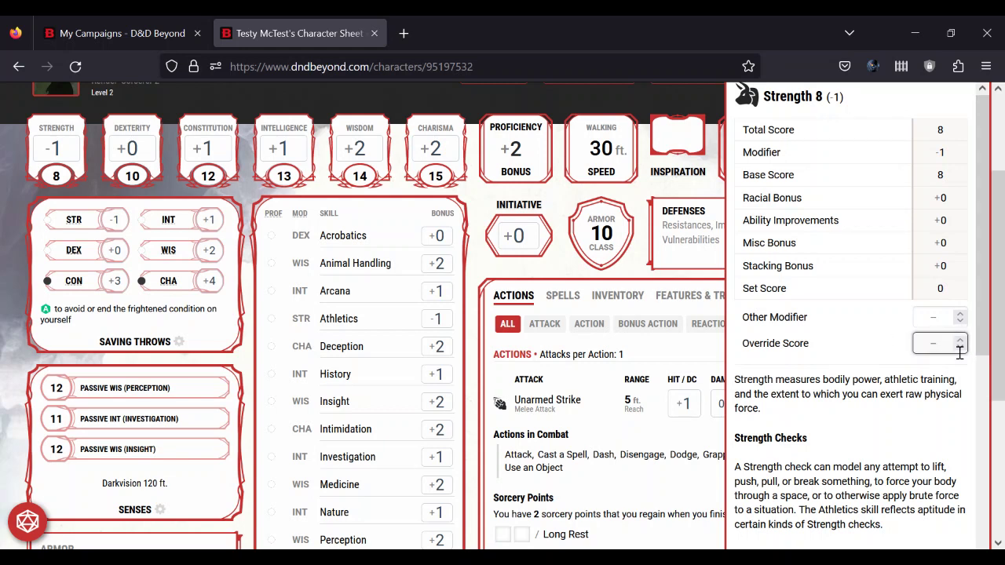
click(917, 393)
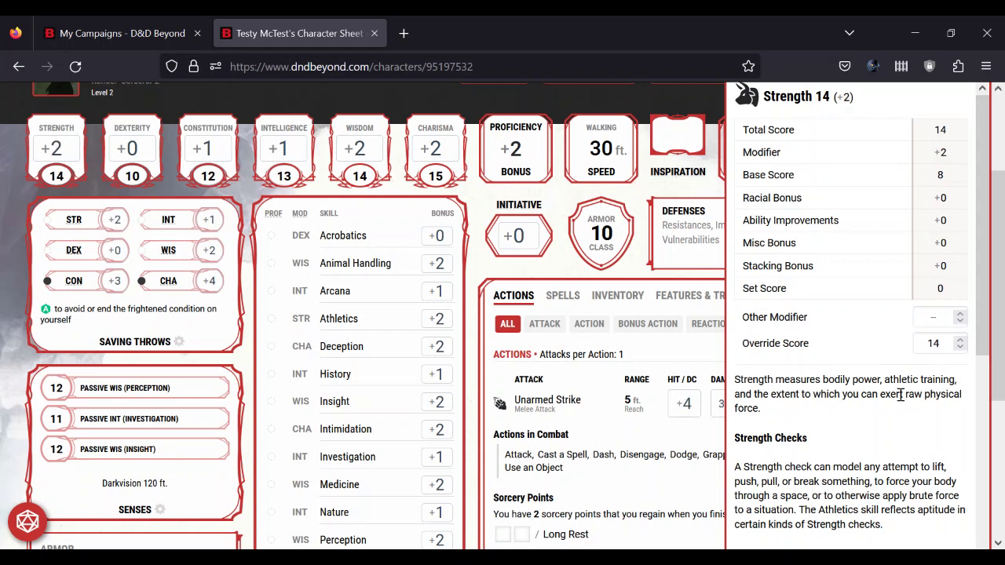
click(474, 317)
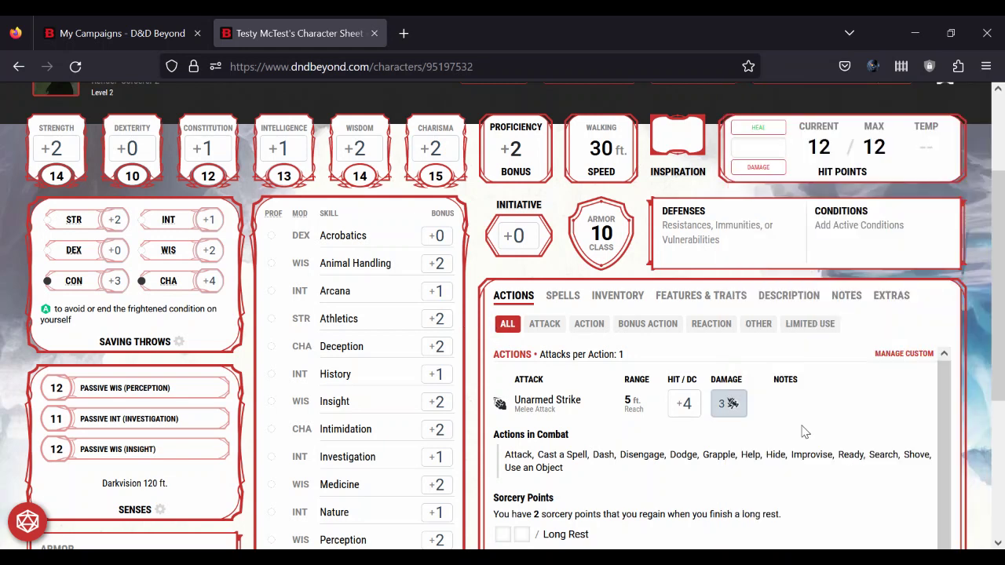
- Roll the Unarmed Strike's damage and clear the result
click(729, 405)
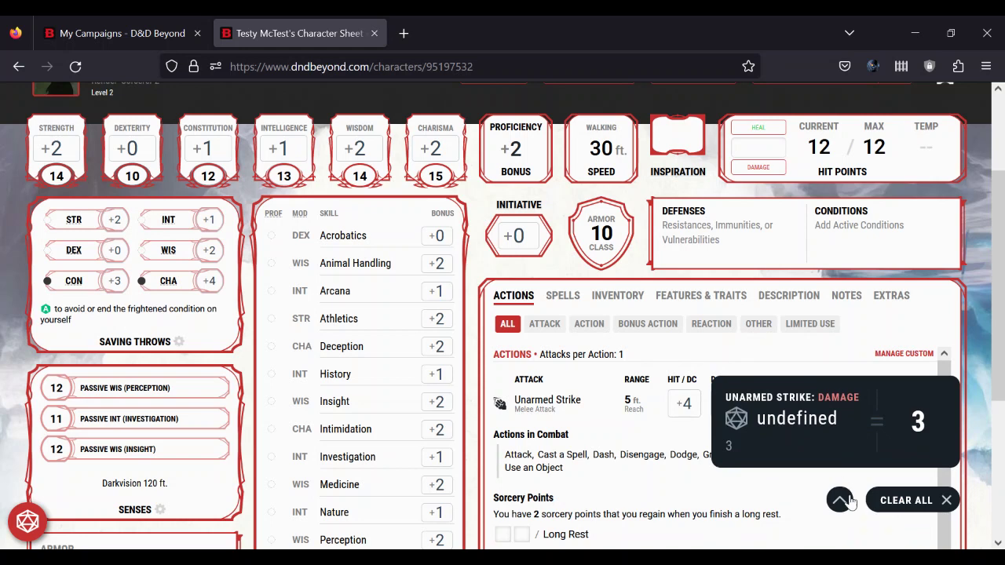
click(909, 510)
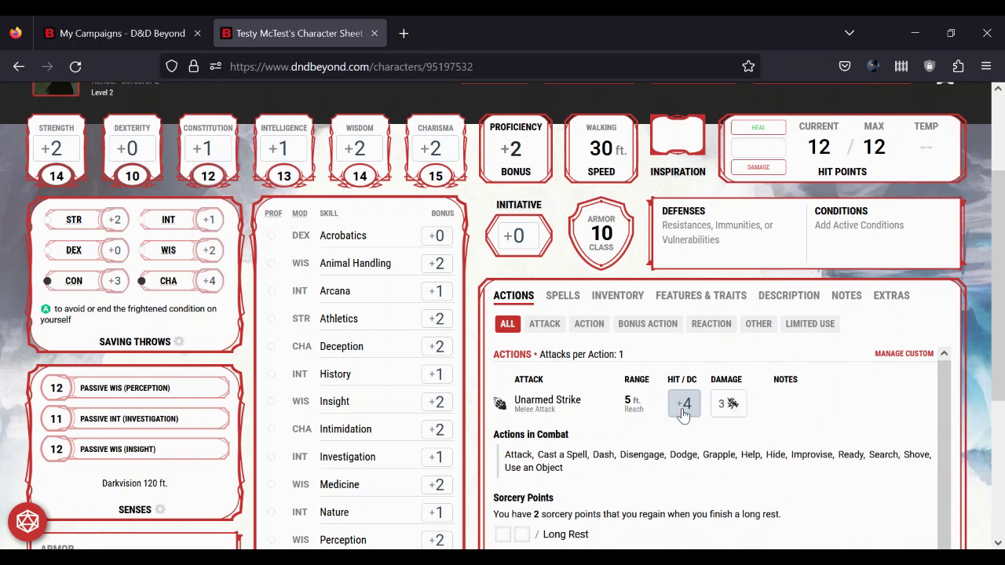
- Roll the Unarmed Strike to hit normally, roll it again with advantage sent to the Dungeon Master, and clear the results
click(684, 412)
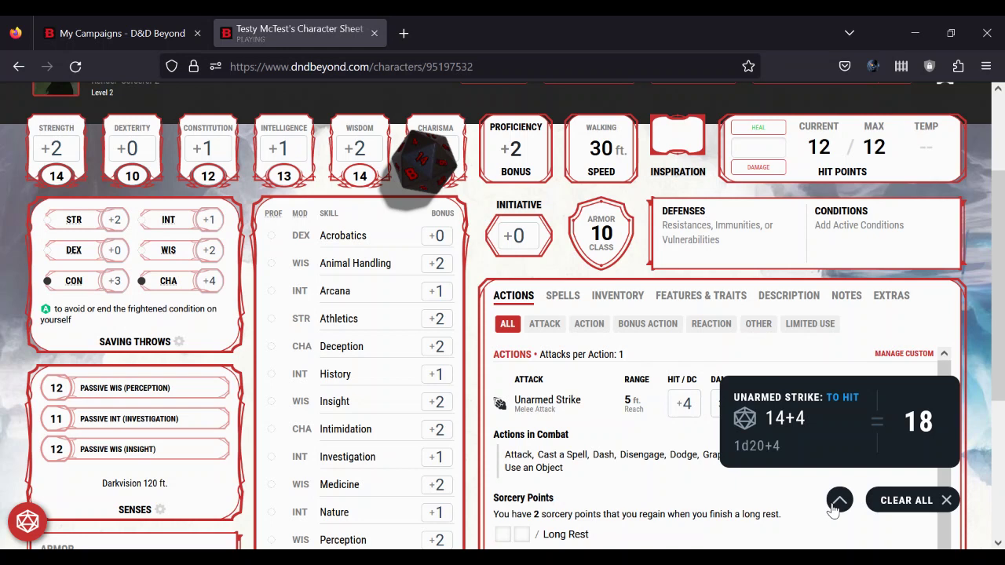
click(837, 502)
right_click(680, 415)
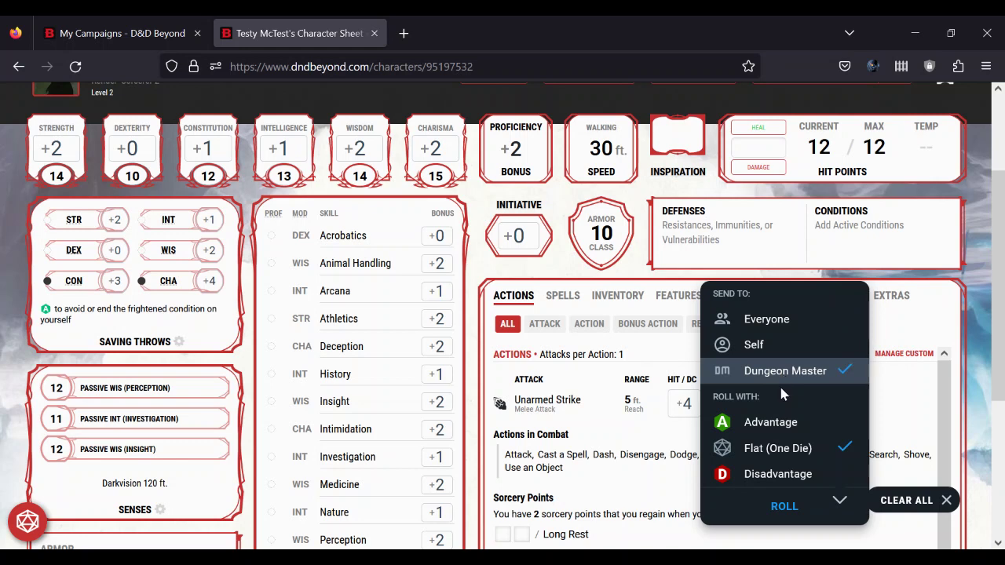
click(789, 424)
click(787, 505)
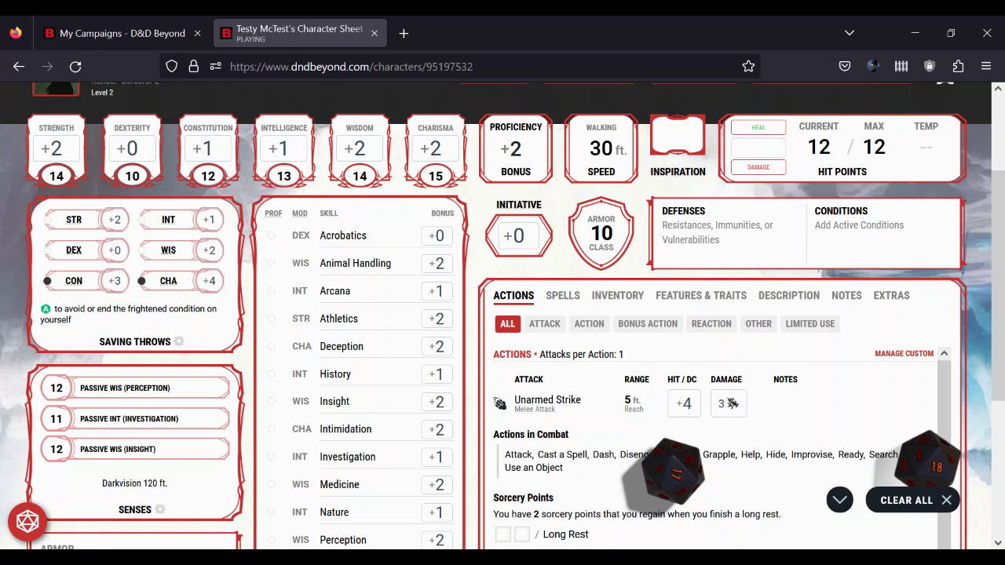
click(839, 501)
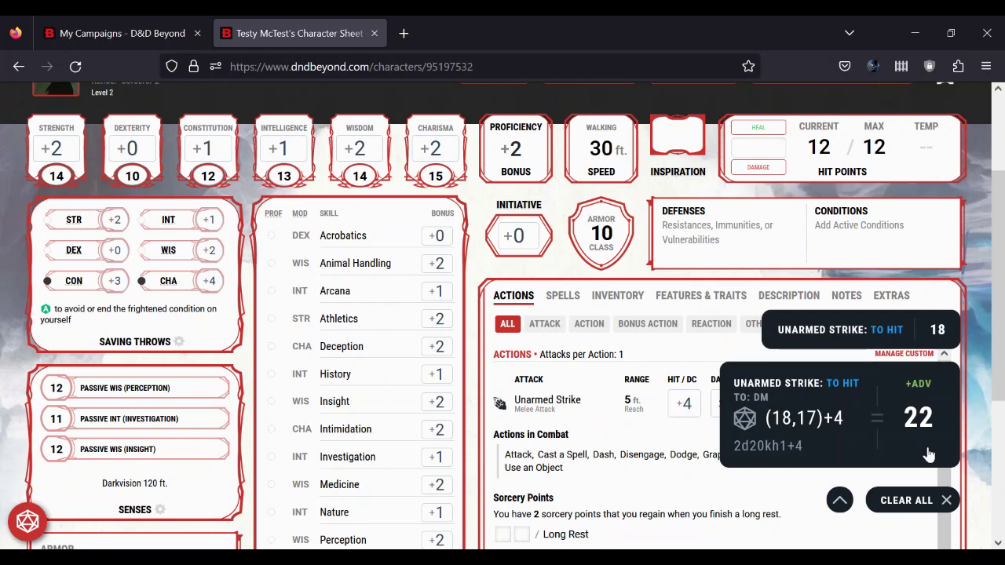
click(908, 500)
- Review the character's Unarmed Strike rolls in the campaign game log and close the log
scroll(943, 259, up, 3)
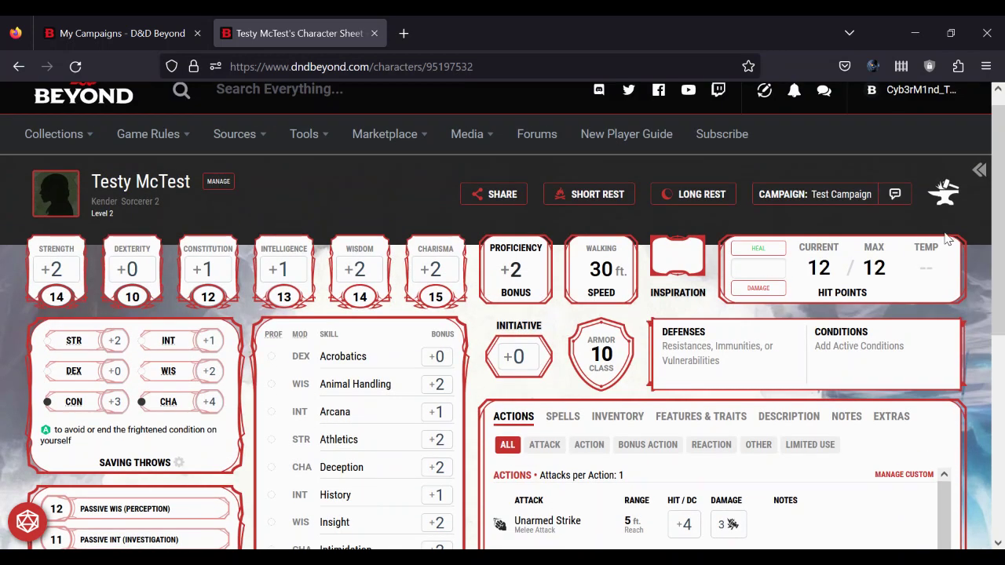
click(895, 194)
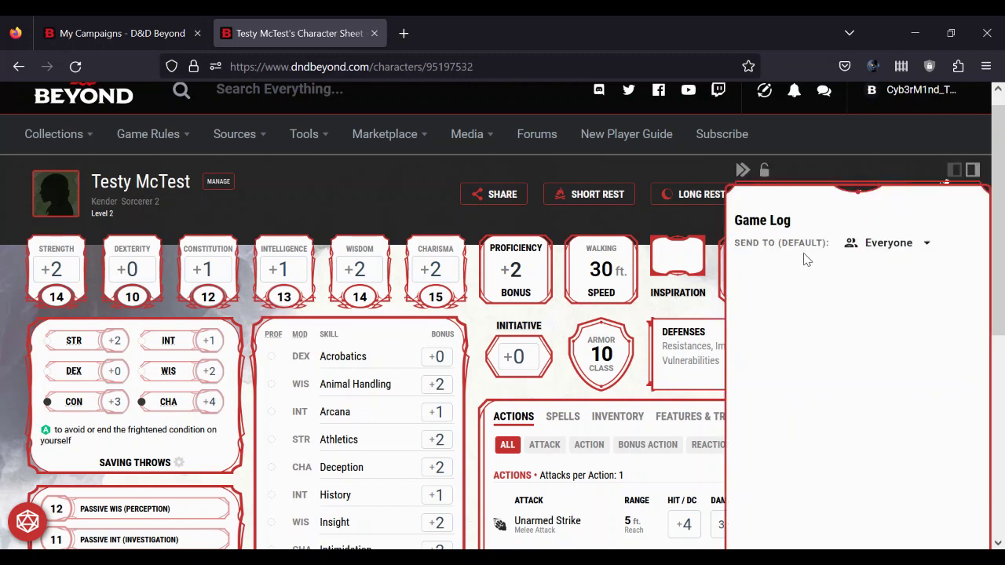
scroll(988, 404, down, 4)
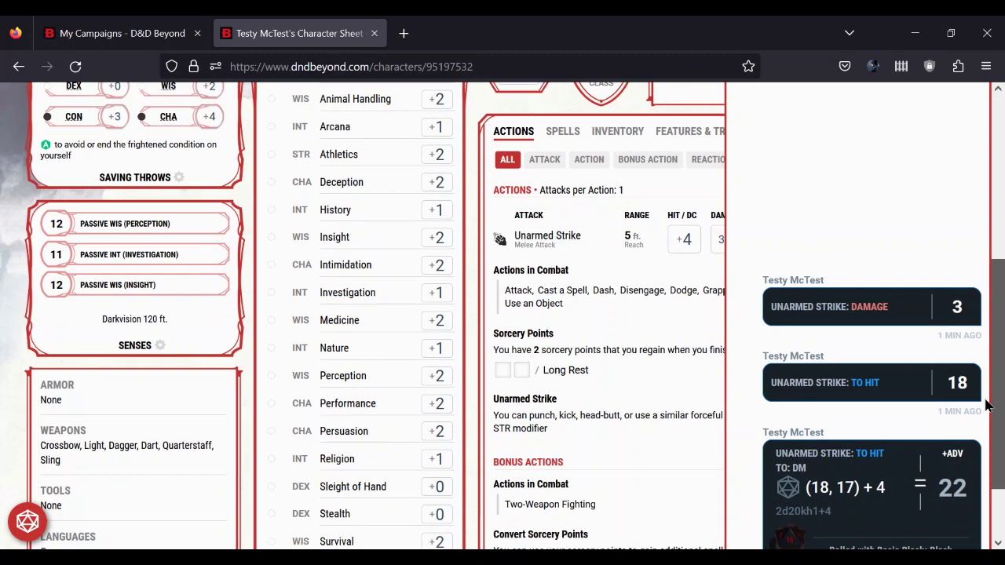
scroll(988, 405, down, 1)
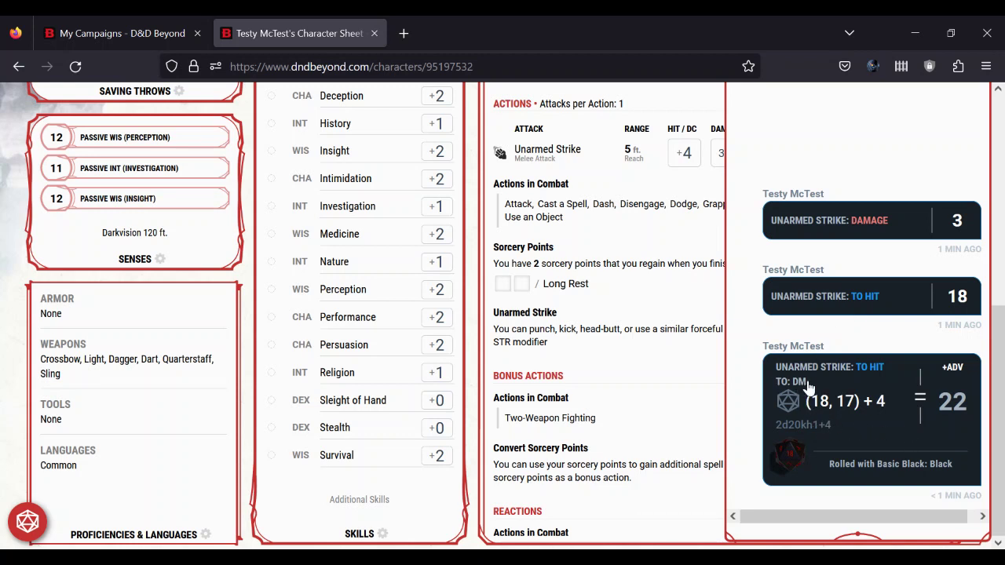
click(475, 316)
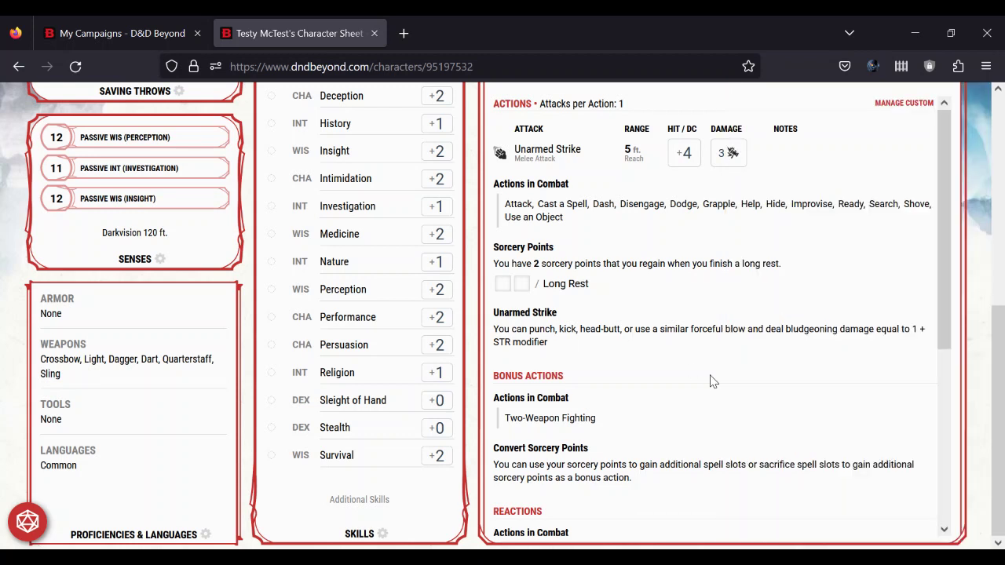
- Switch to the Dungeon Master's browser window and review the player's rolls in Test Campaign's game log
key(alt+Tab)
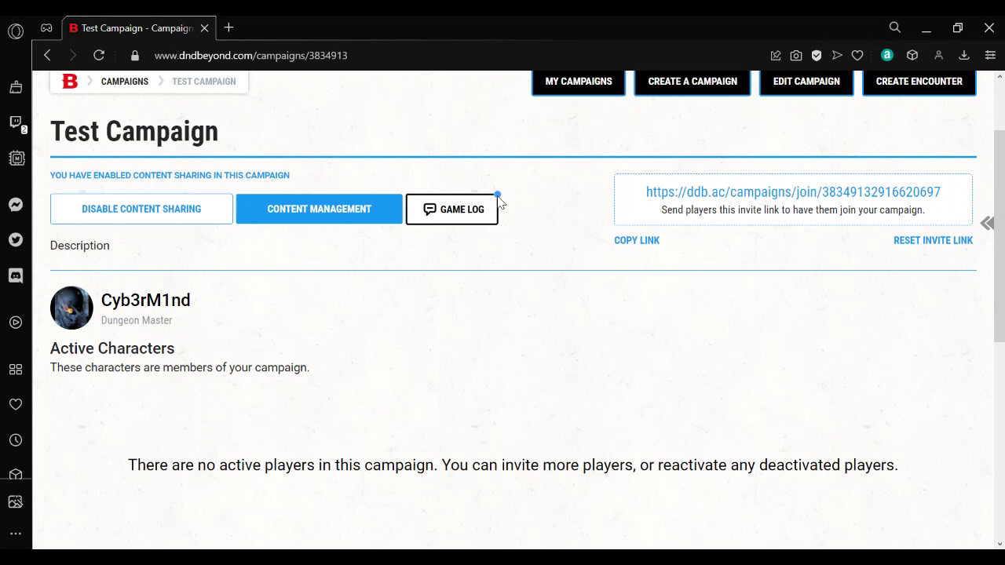
click(467, 210)
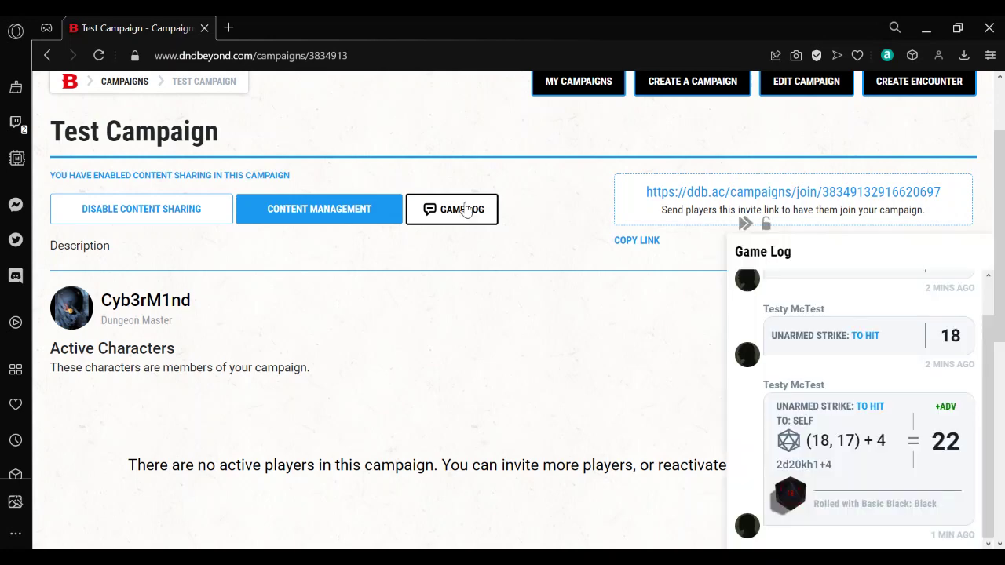
scroll(991, 361, down, 2)
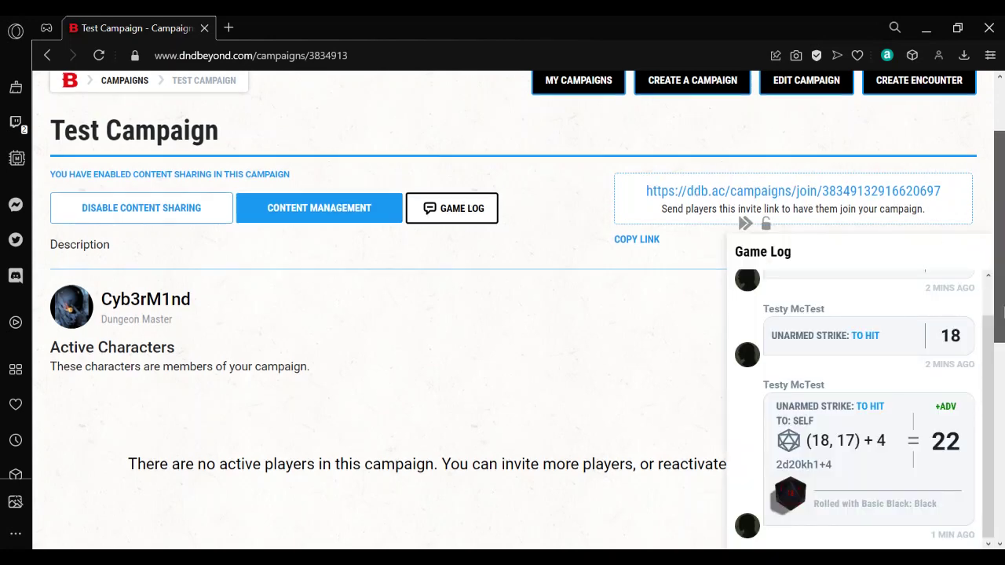
drag(991, 377, 994, 359)
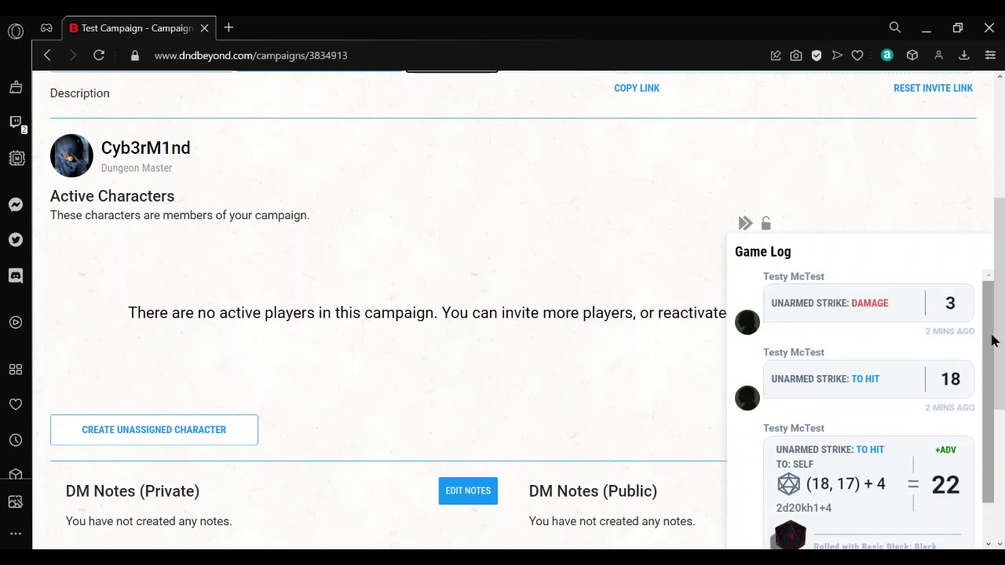
scroll(992, 341, down, 1)
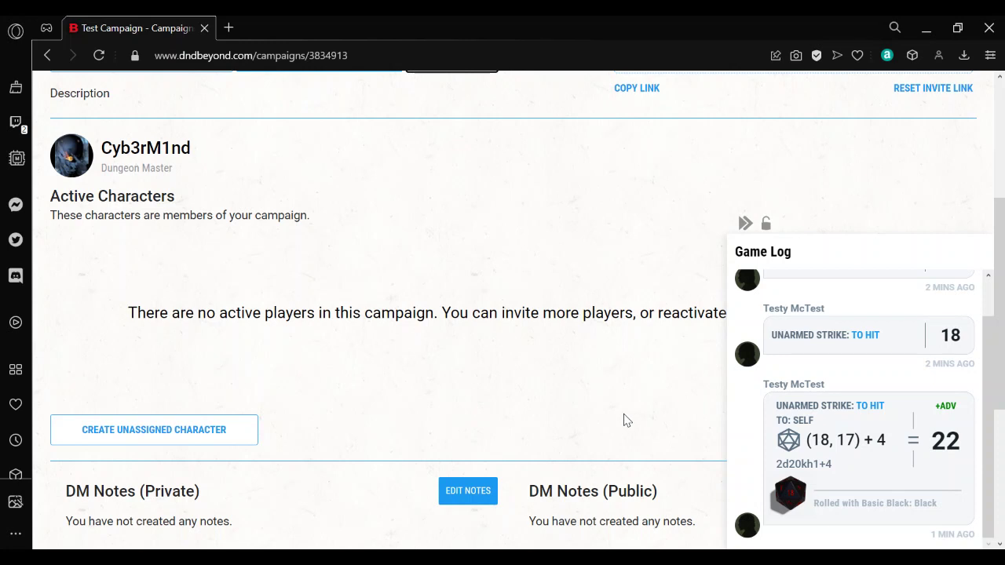
click(519, 399)
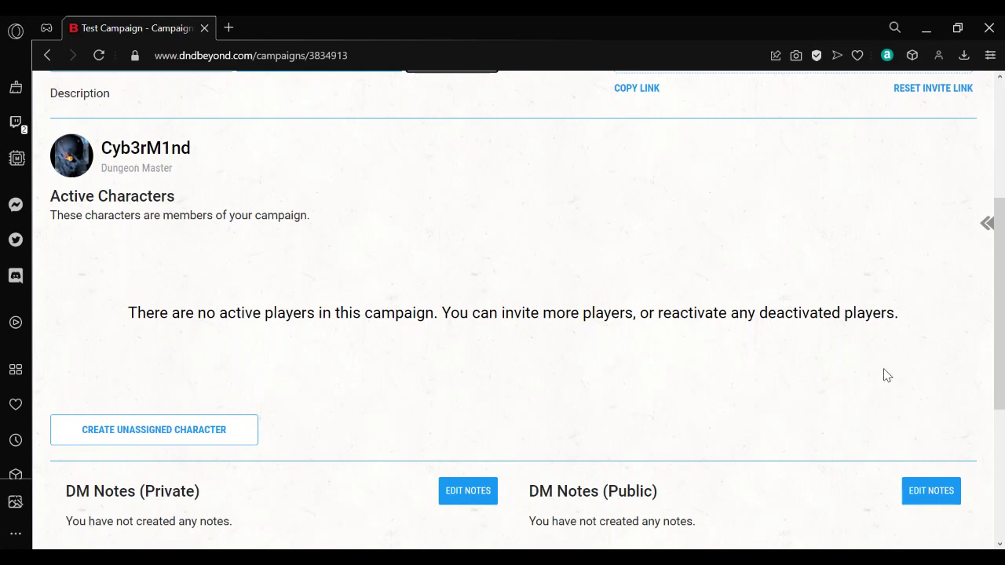
- Copy Test Campaign's invite link and open it in a new browser tab
drag(999, 303, 1003, 179)
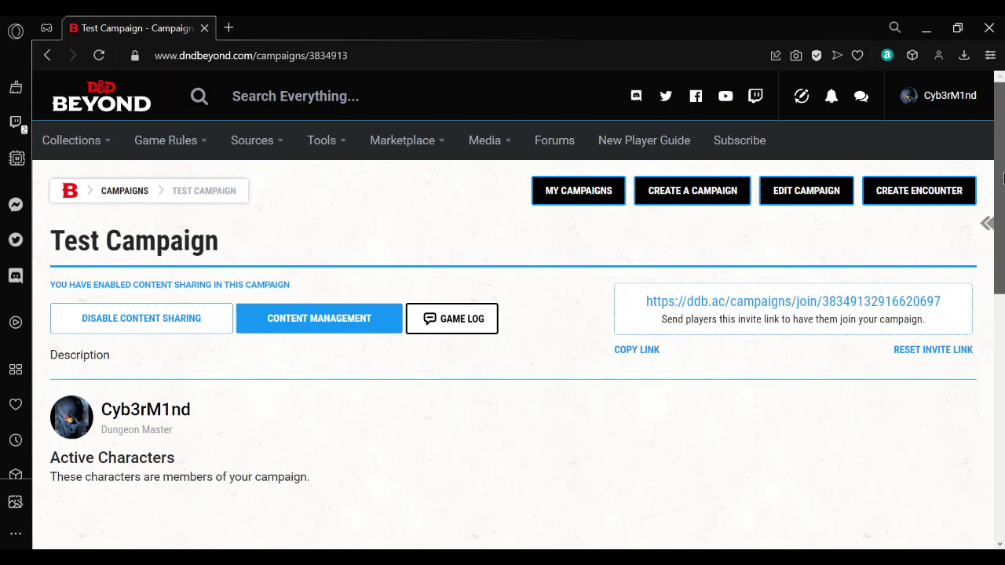
drag(1003, 179, 1003, 228)
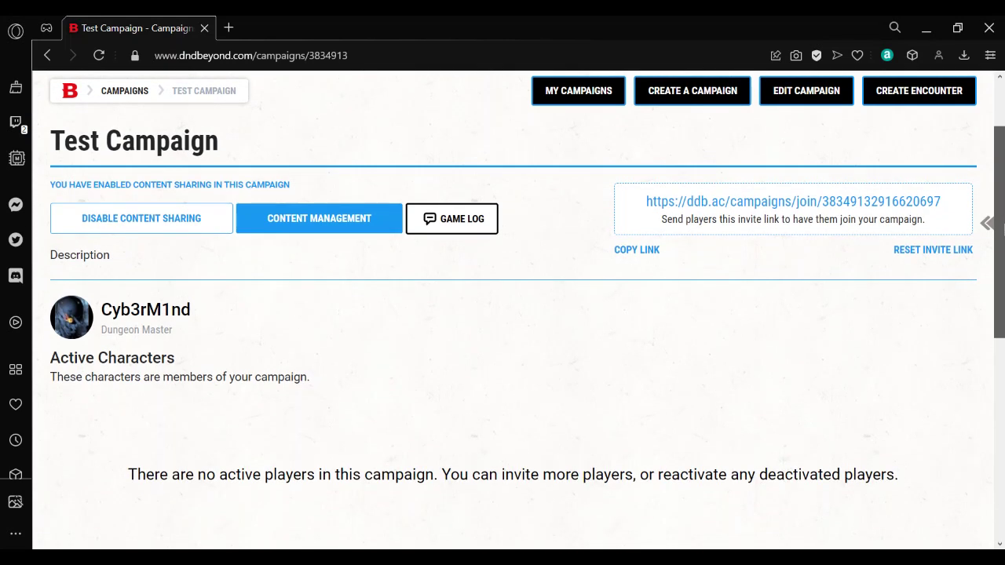
drag(1003, 228, 1003, 250)
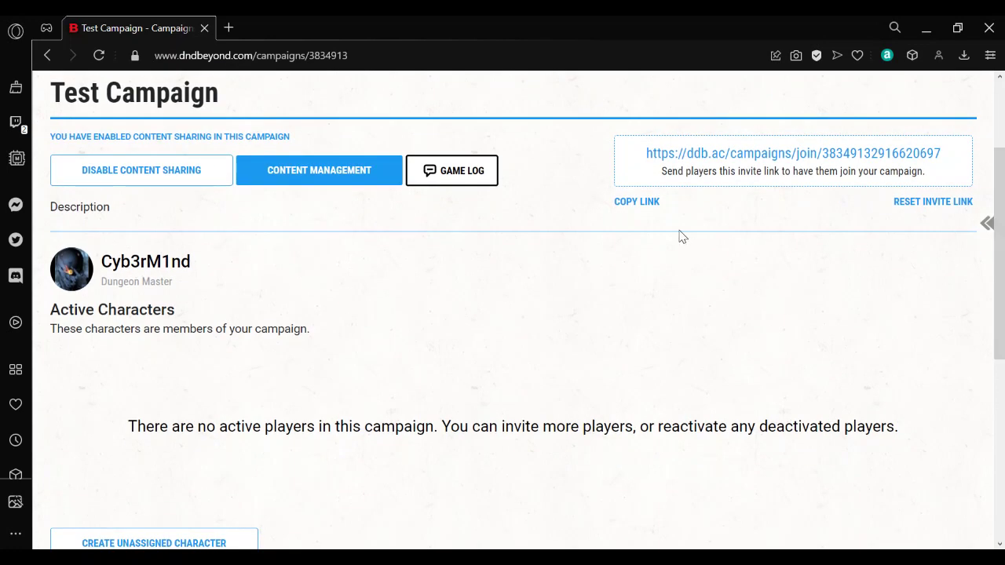
click(641, 204)
click(229, 28)
key(ctrl+v)
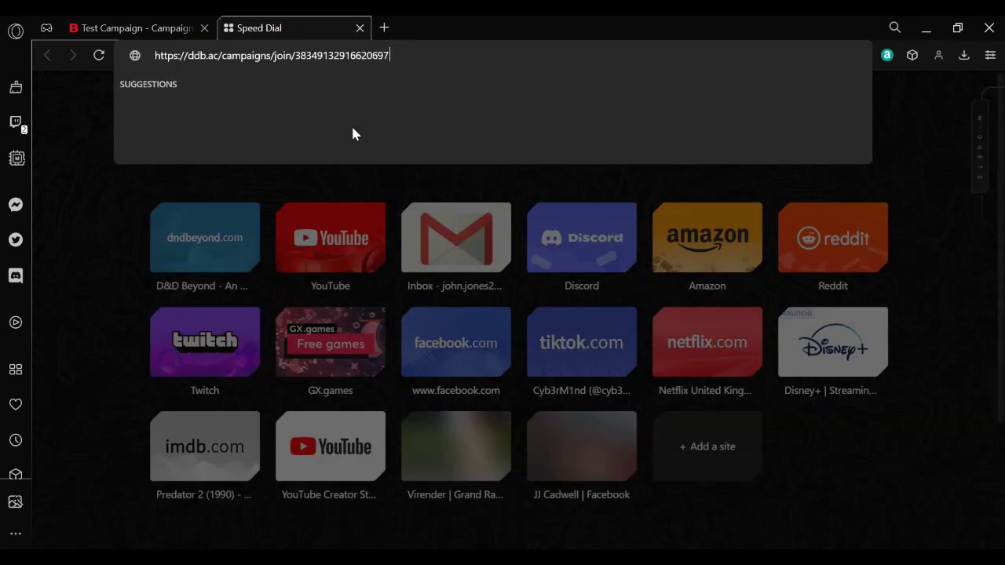
key(Return)
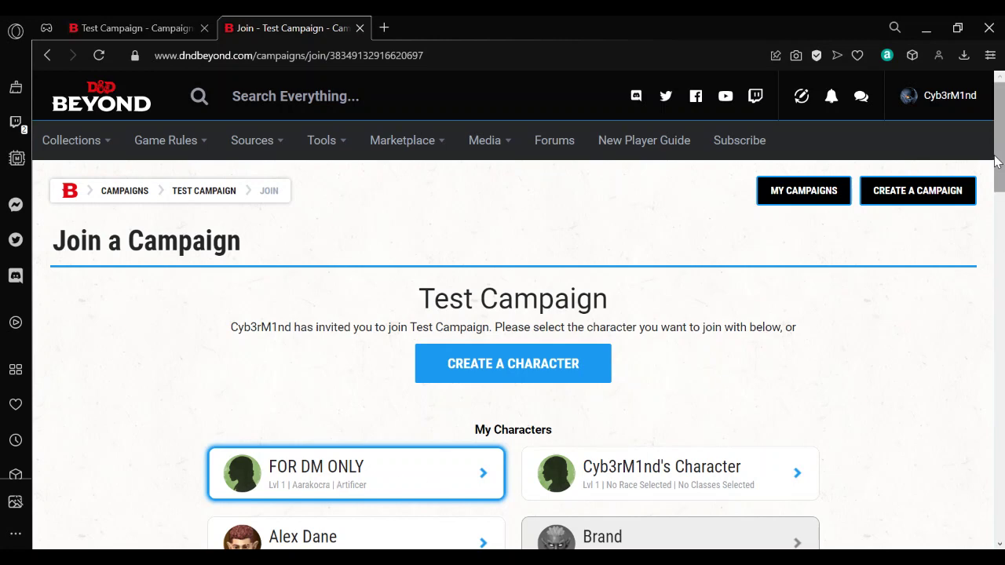
- Join Test Campaign with the FOR DM ONLY character and open that character's sheet
drag(1000, 165, 997, 464)
click(487, 425)
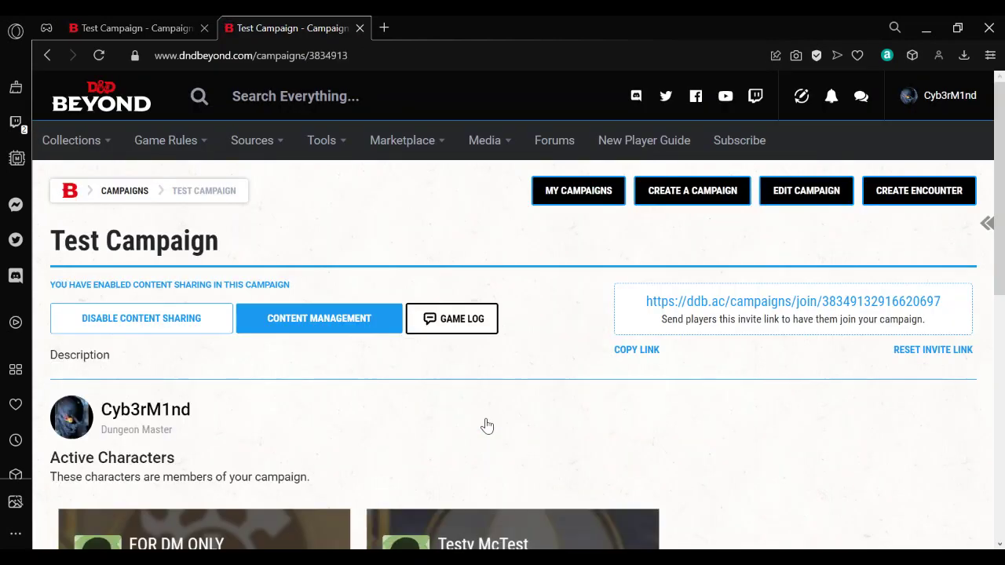
scroll(988, 289, down, 3)
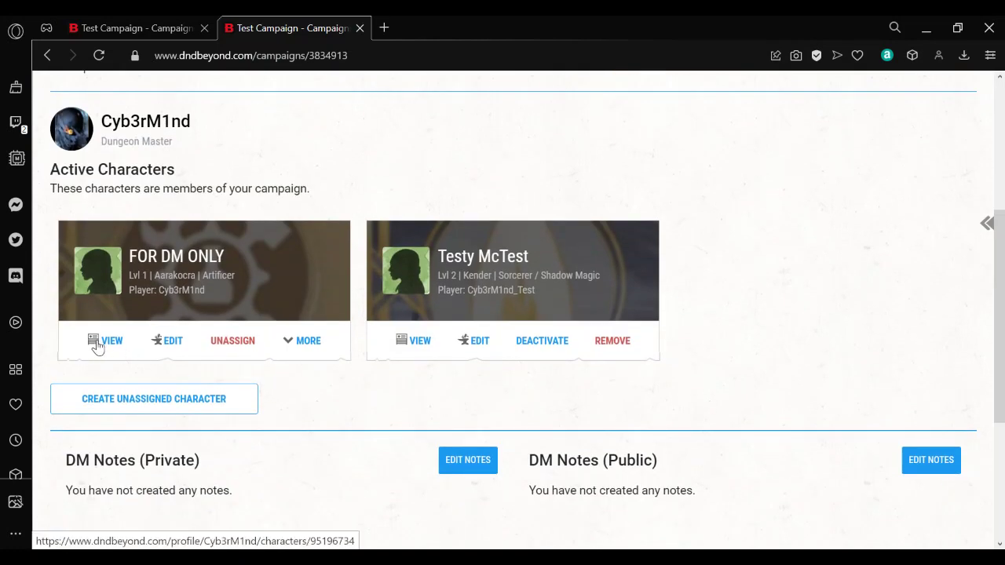
click(103, 346)
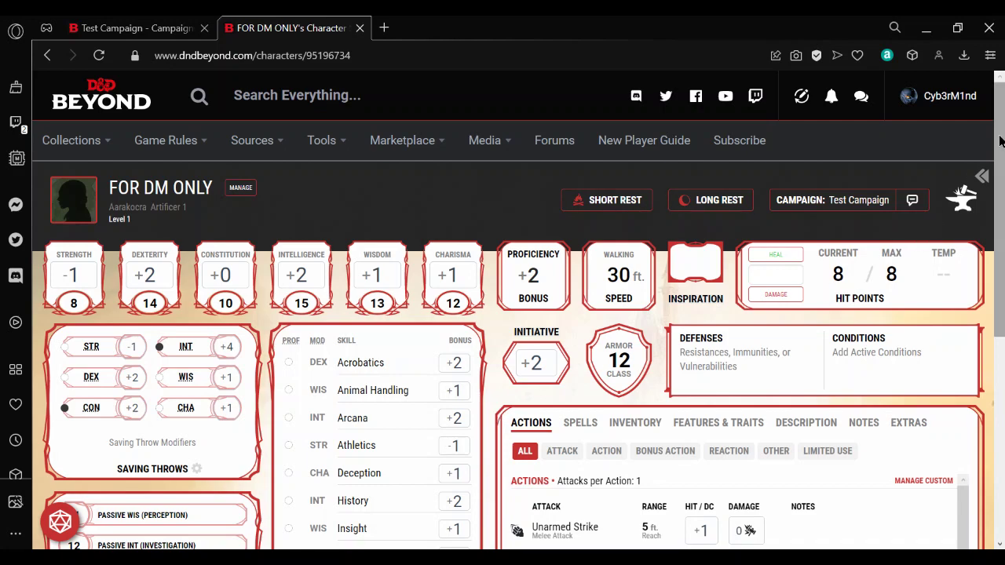
drag(999, 153, 1003, 273)
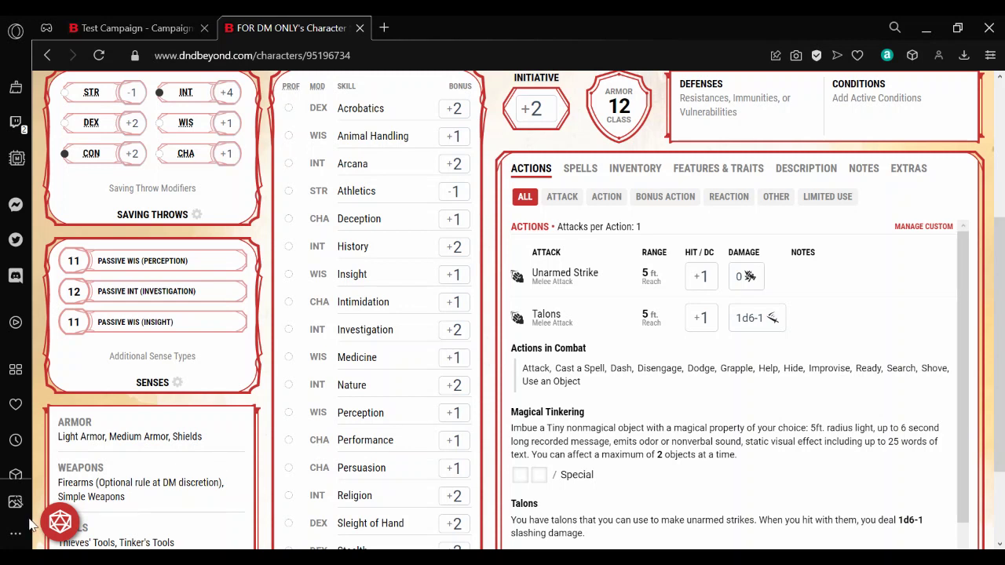
- Roll two d12 dice from the FOR DM ONLY sheet, sent only to Self, and clear the result
click(59, 524)
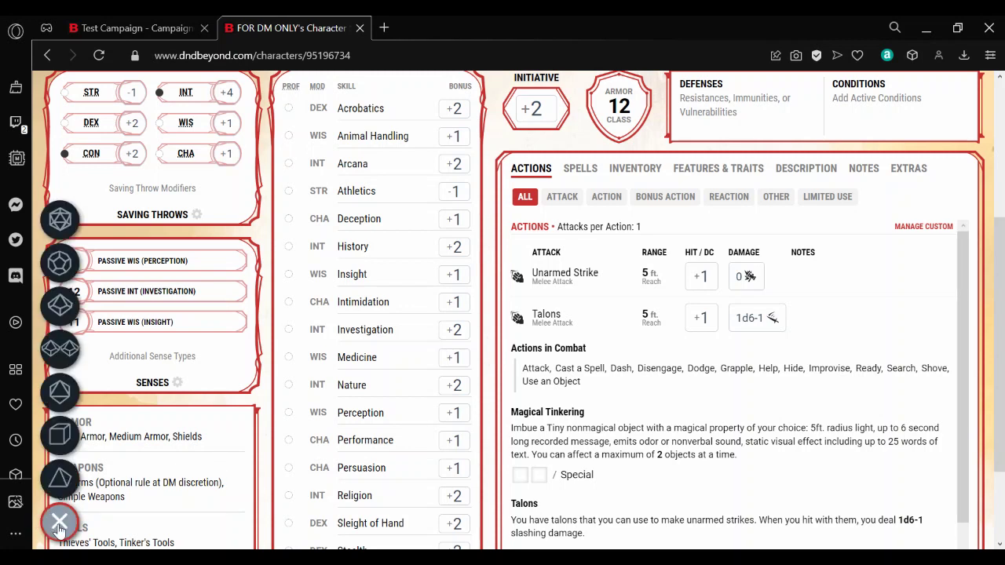
click(57, 267)
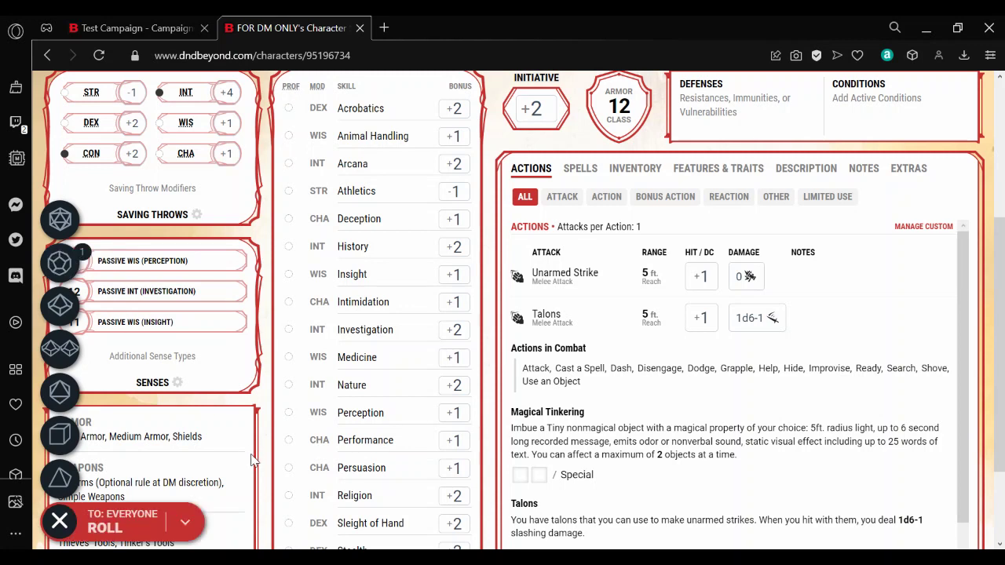
click(187, 522)
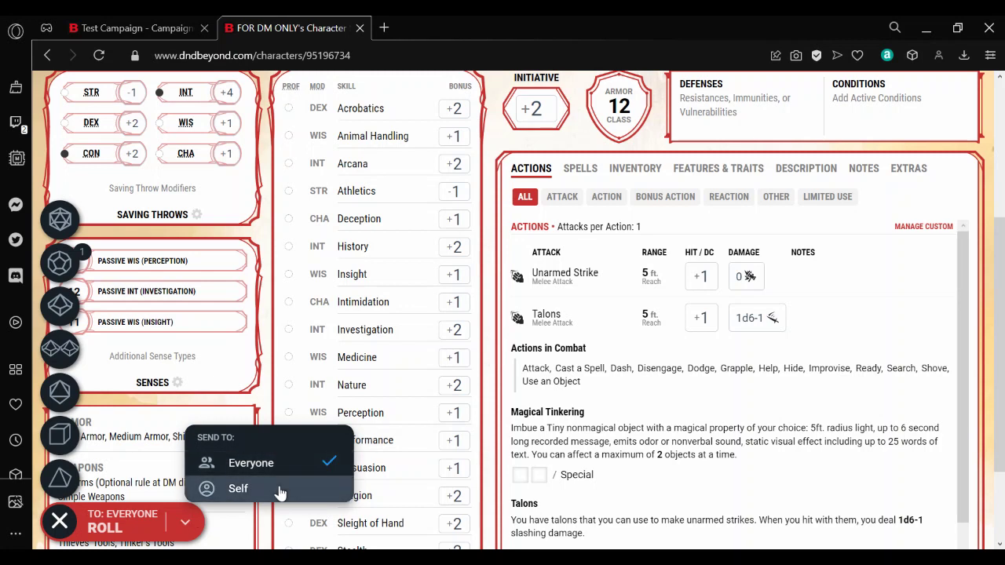
click(187, 525)
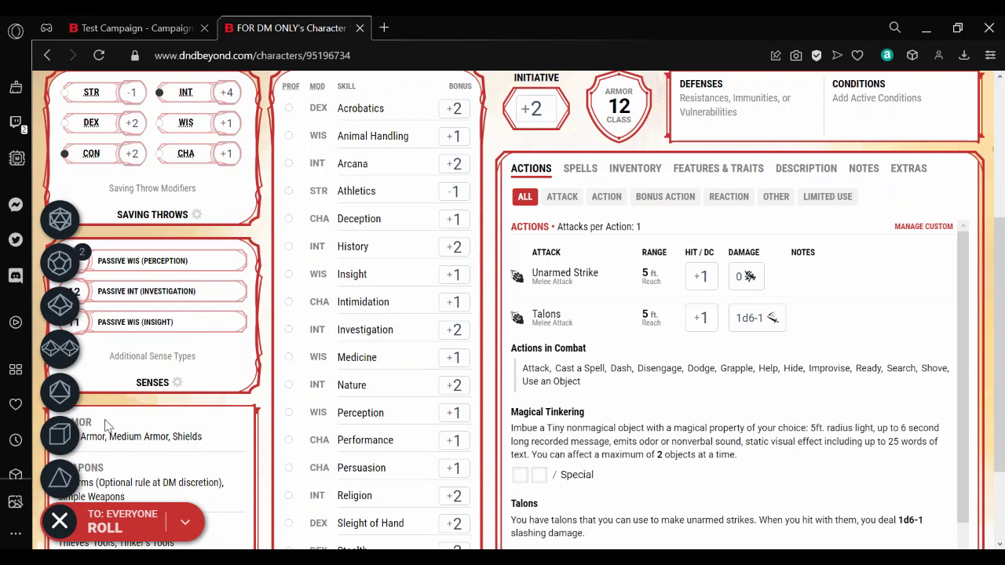
click(184, 524)
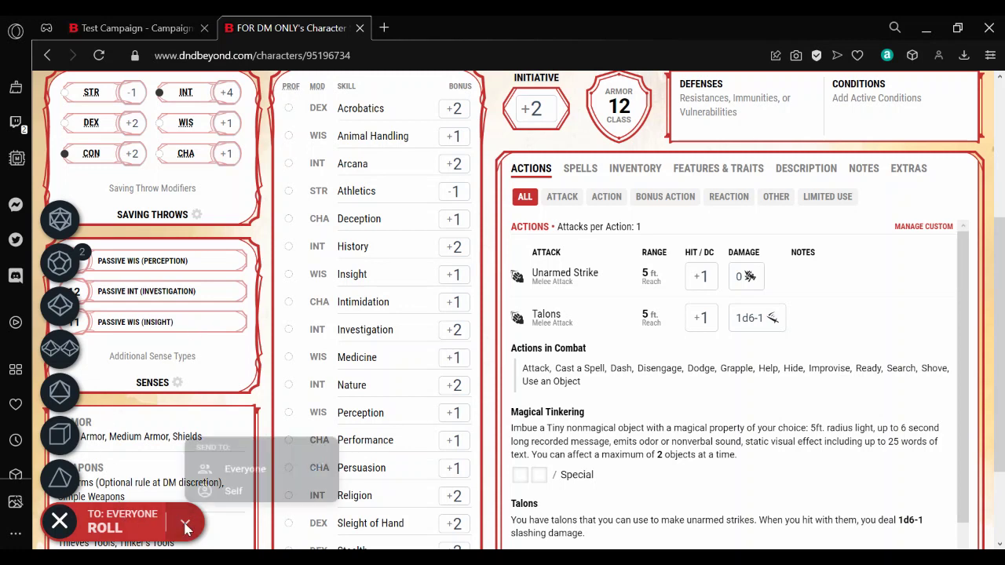
click(233, 490)
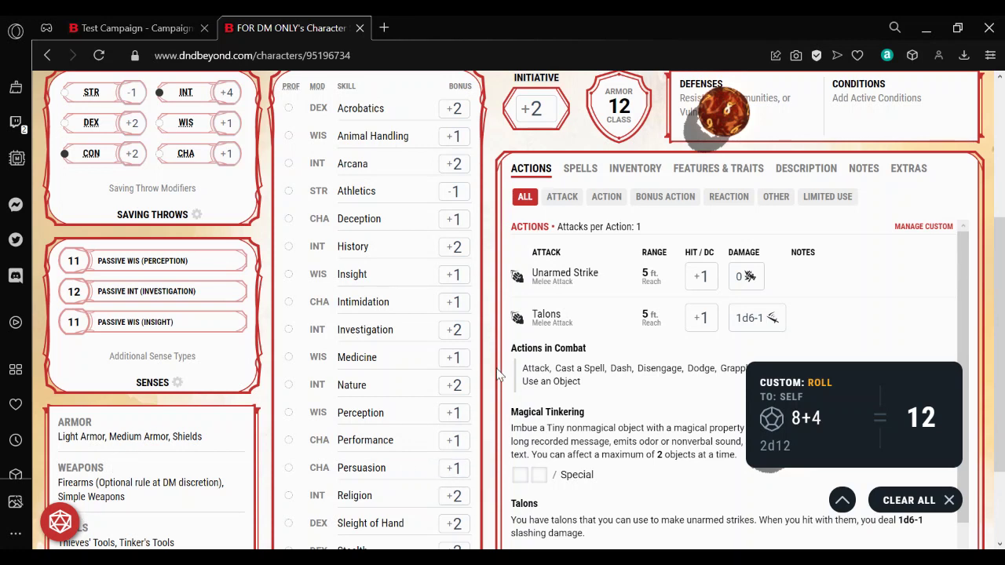
click(904, 508)
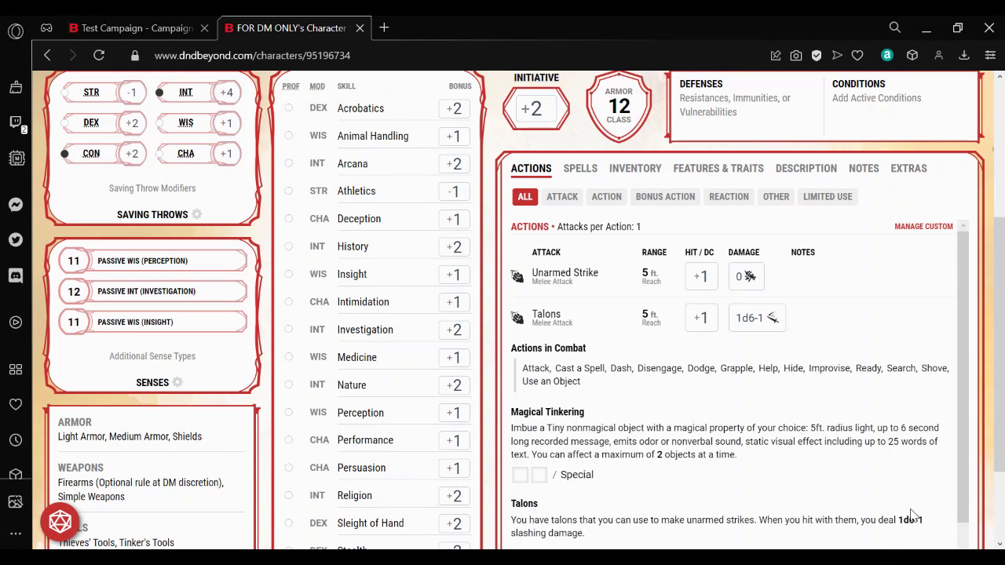
- Add a new custom action of the General type to the FOR DM ONLY character
scroll(994, 495, down, 2)
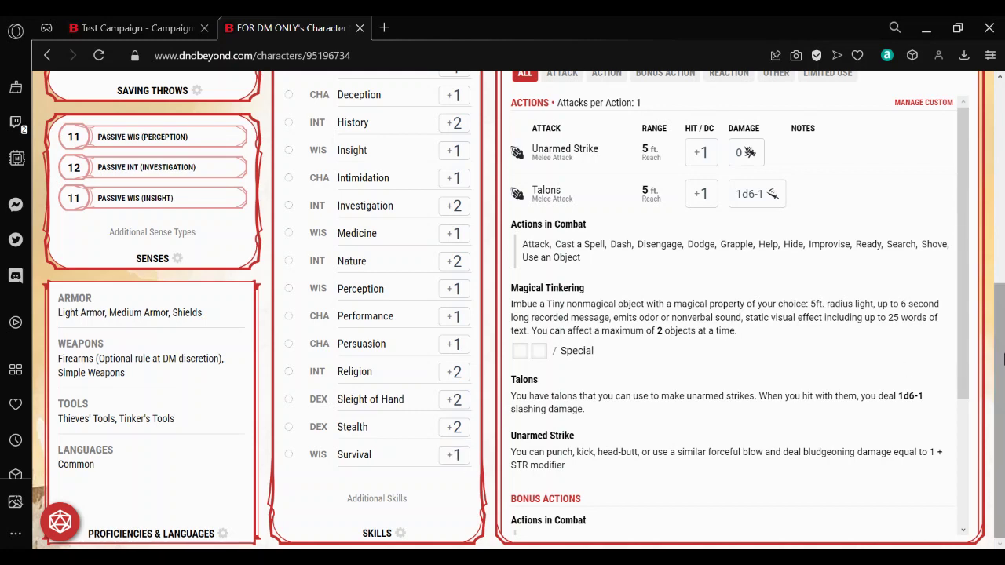
drag(1003, 359, 1000, 247)
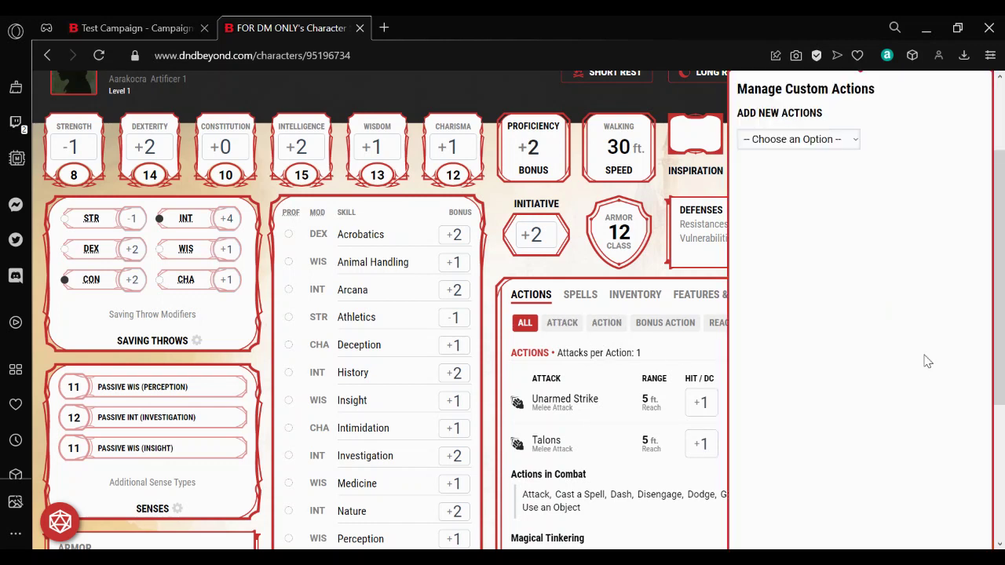
click(825, 139)
click(789, 169)
click(787, 146)
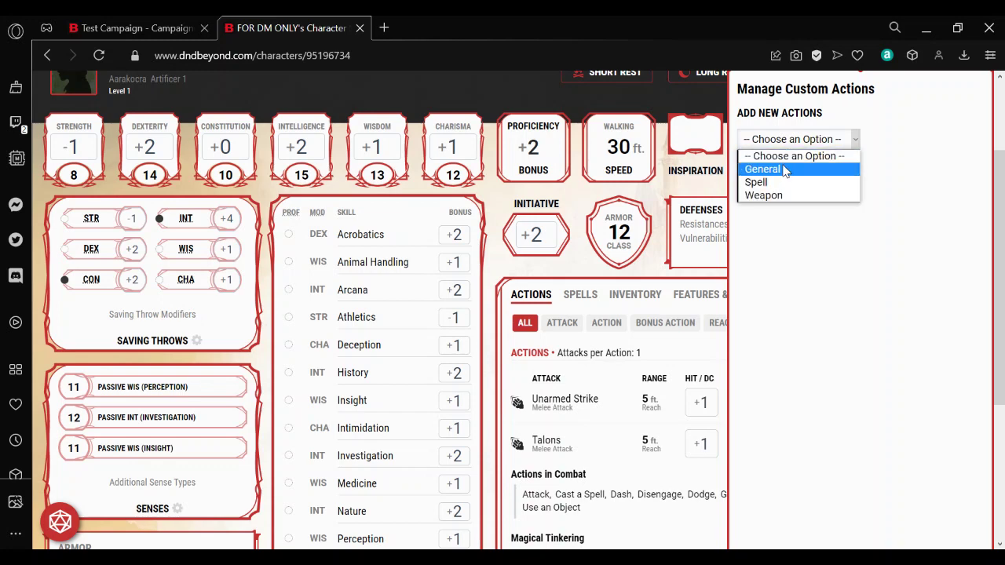
click(785, 169)
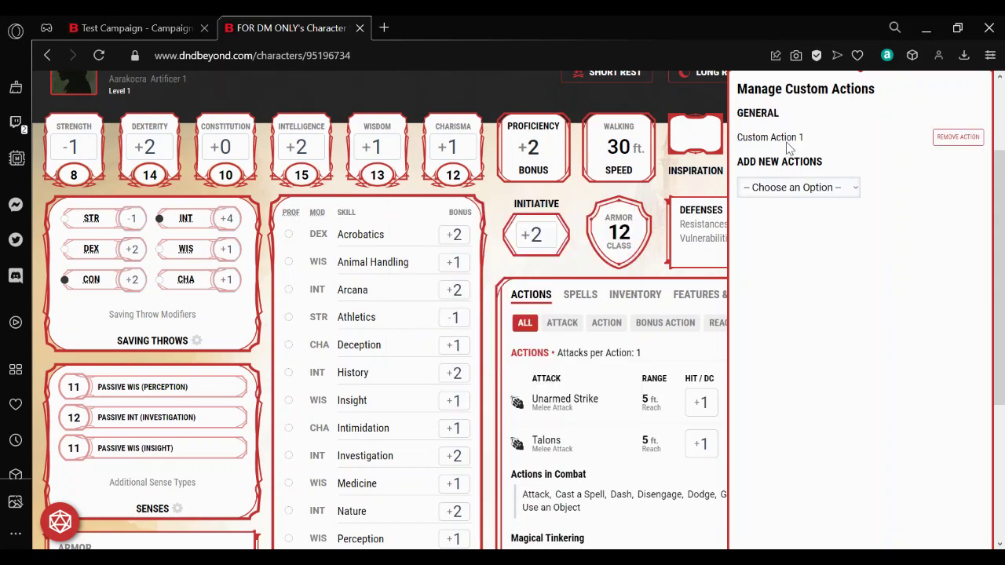
- Open Custom Action 1, expand its editing options to examine the available settings, and close it
click(789, 136)
click(833, 146)
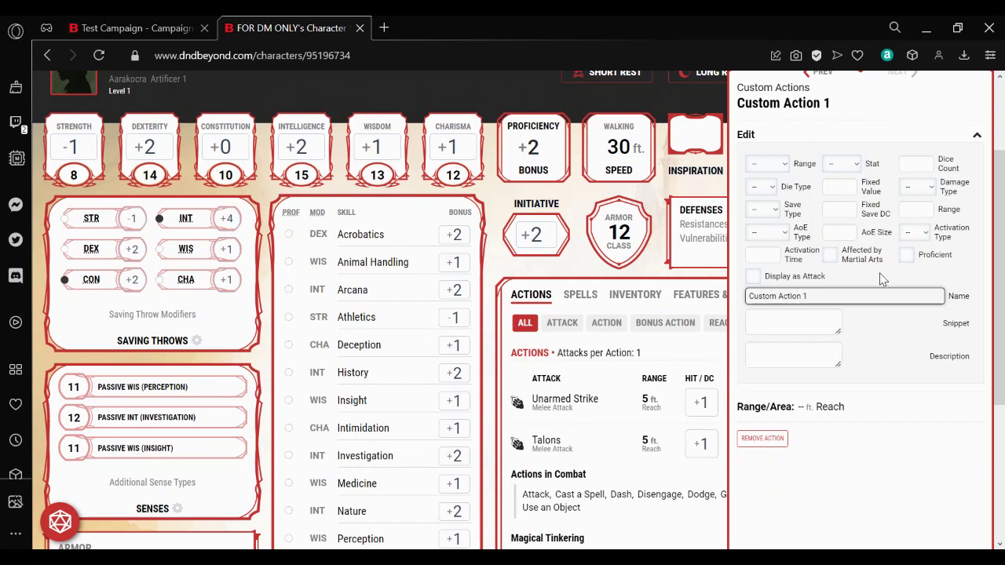
click(497, 292)
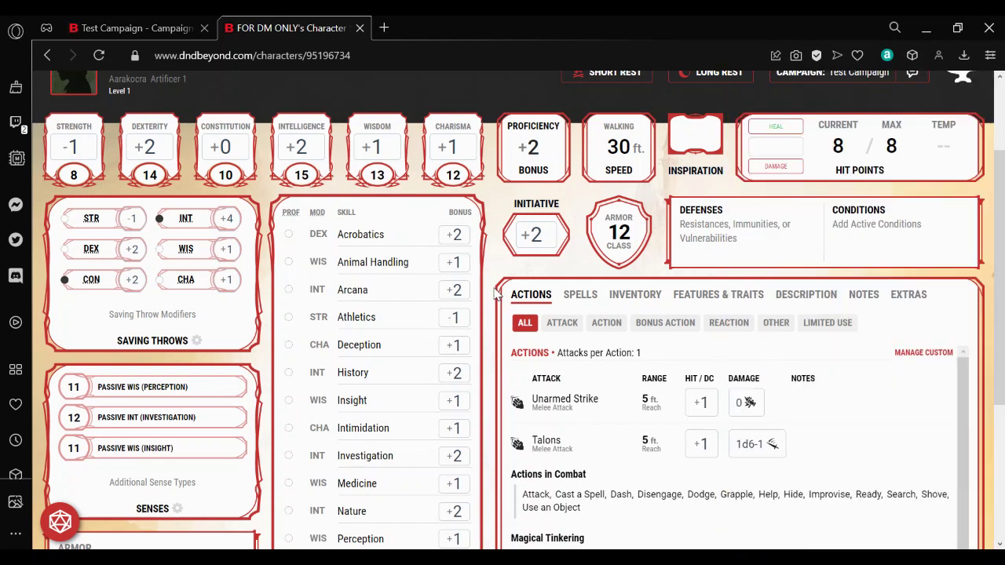
- Open the FOR DM ONLY character's skills management and add a new custom skill
scroll(997, 193, down, 3)
scroll(986, 198, up, 3)
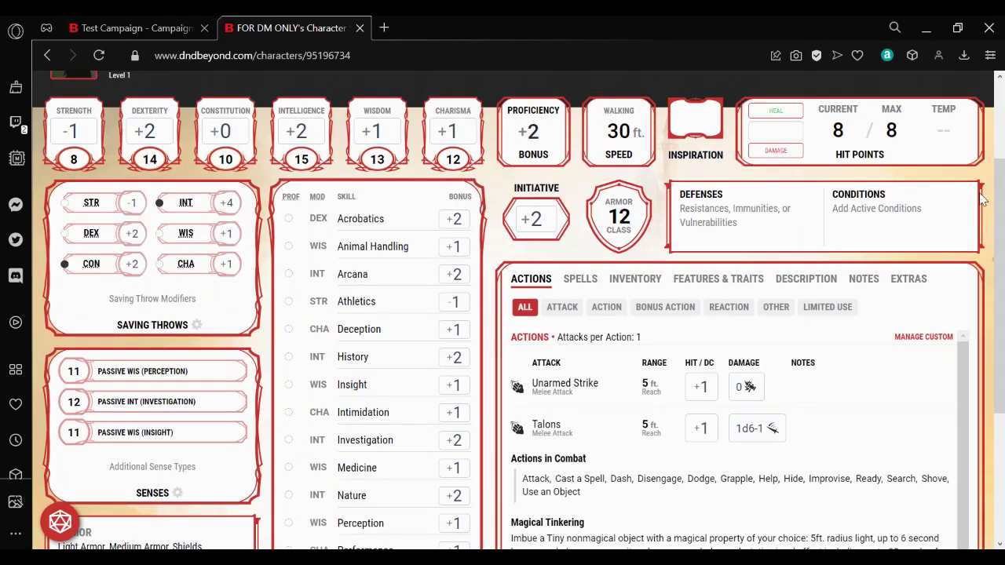
scroll(991, 184, down, 3)
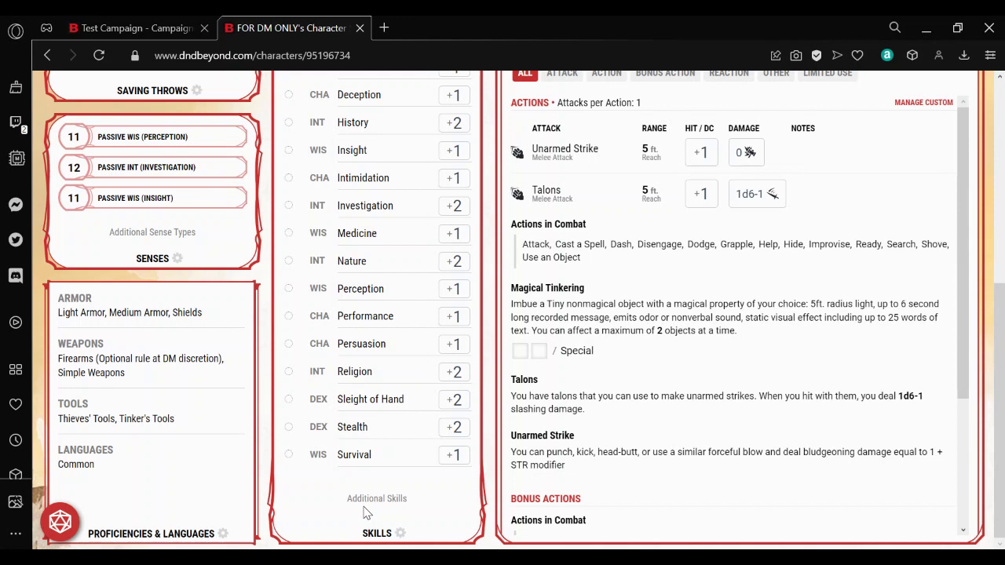
click(372, 536)
click(866, 424)
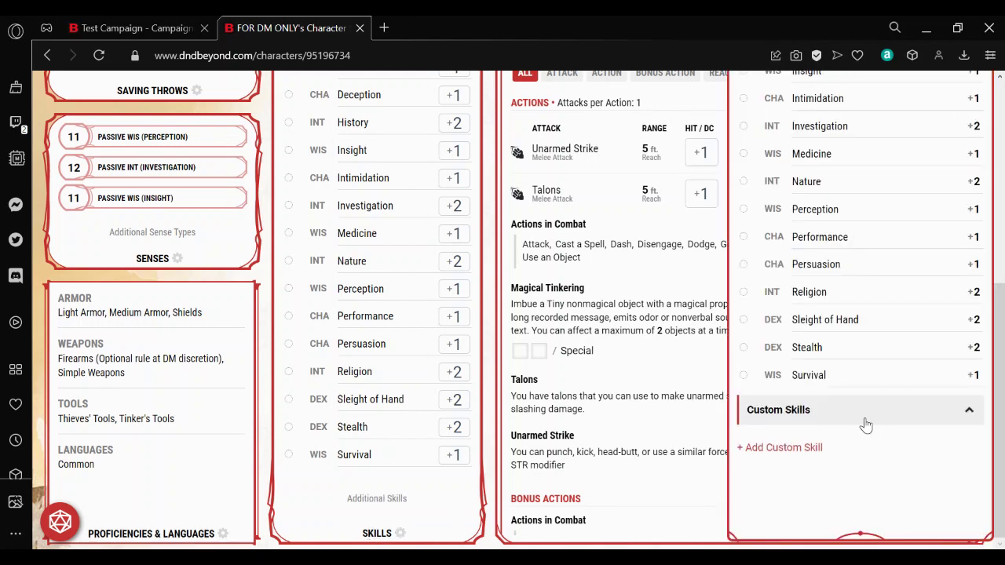
click(810, 448)
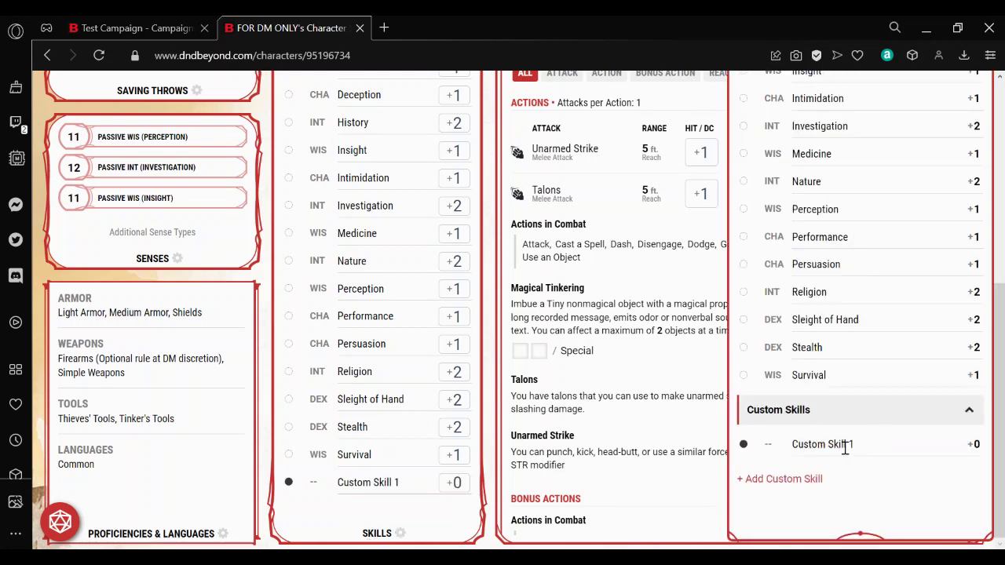
- Set the override of Custom Skill 1 to 5, keeping its proficiency level at Proficient, and close its settings
click(829, 446)
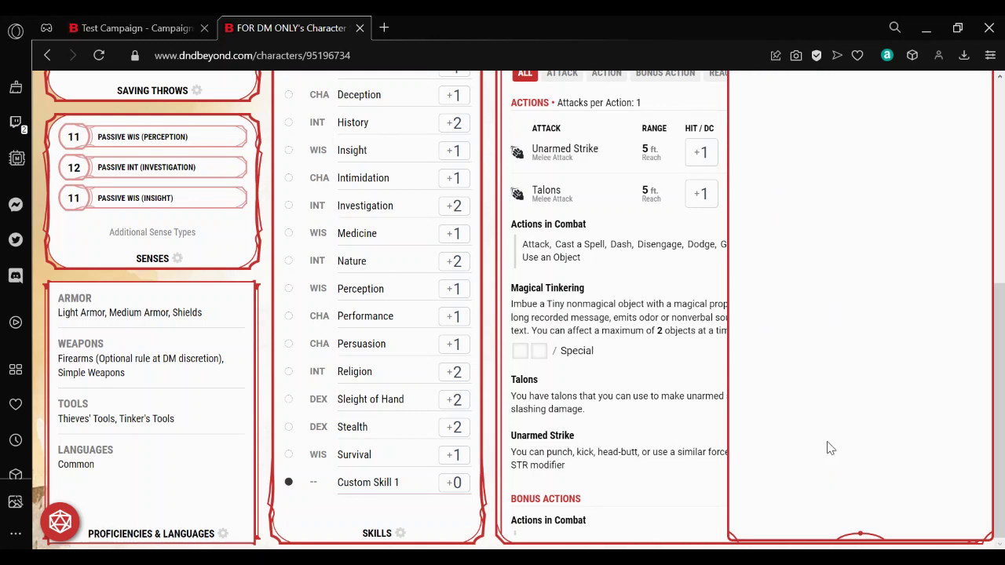
scroll(987, 234, up, 4)
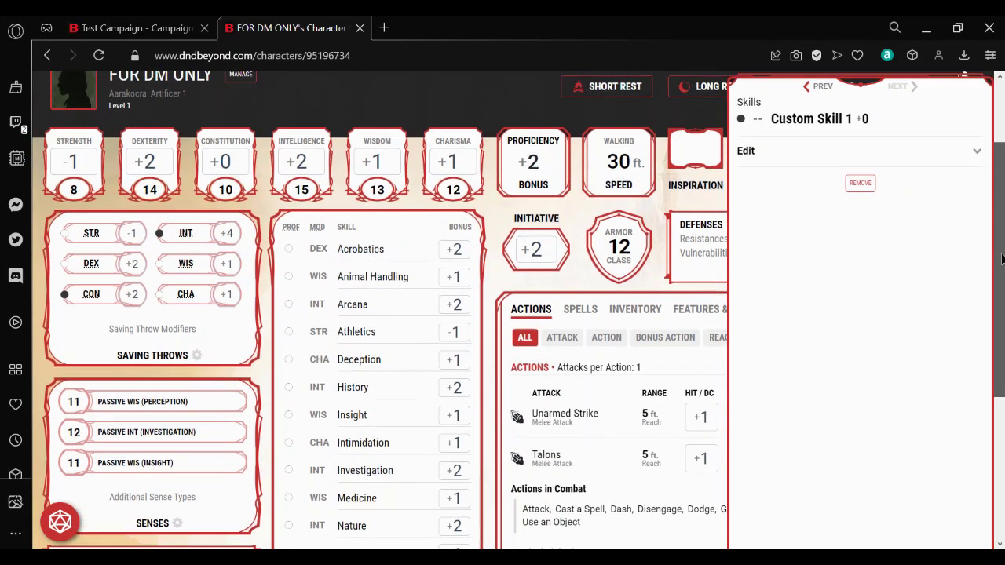
click(932, 206)
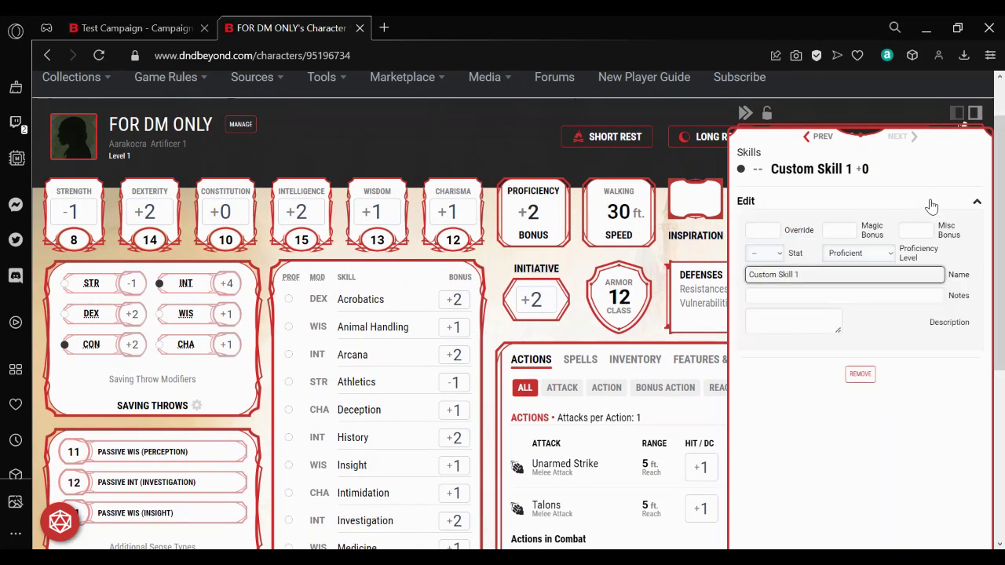
click(755, 233)
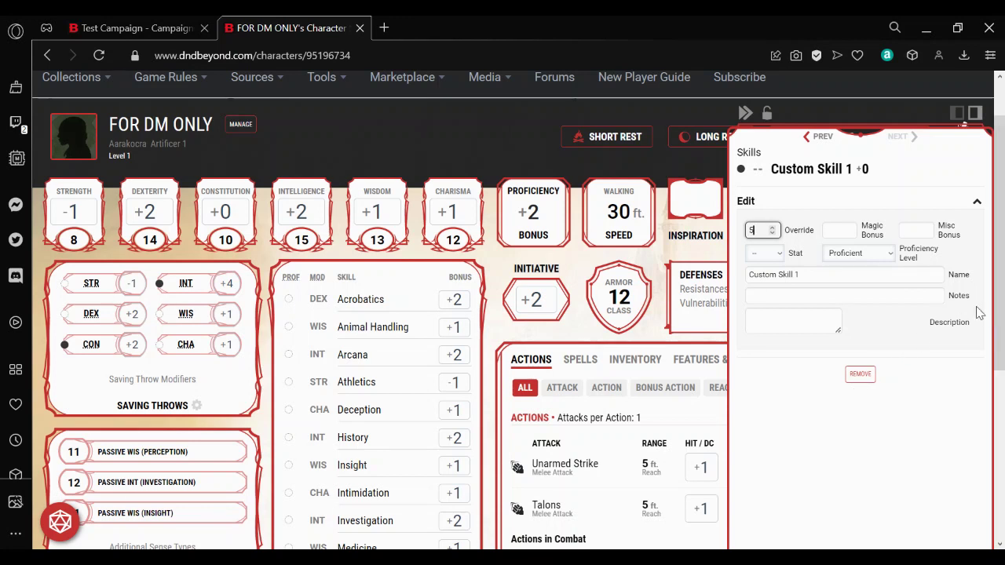
click(864, 260)
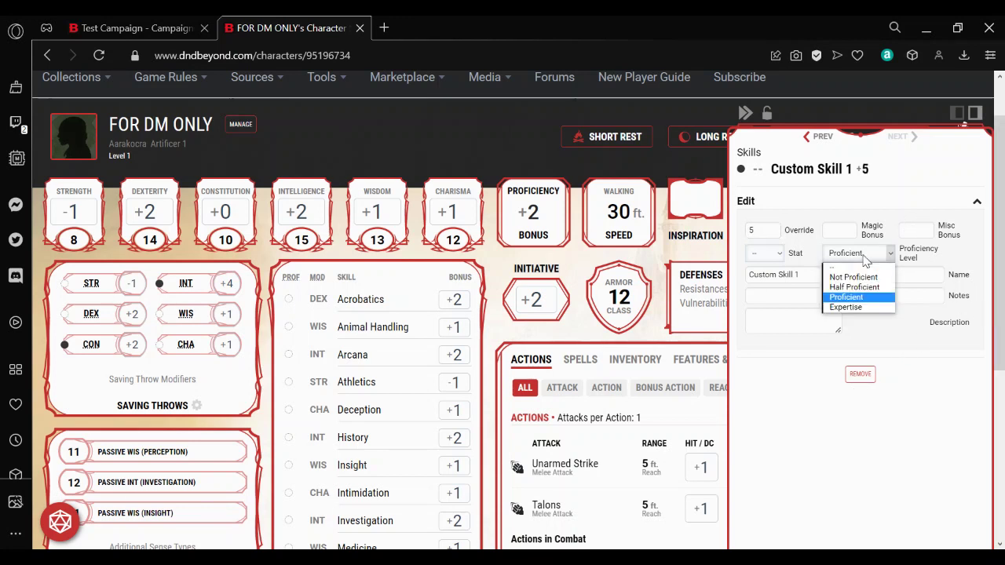
click(865, 260)
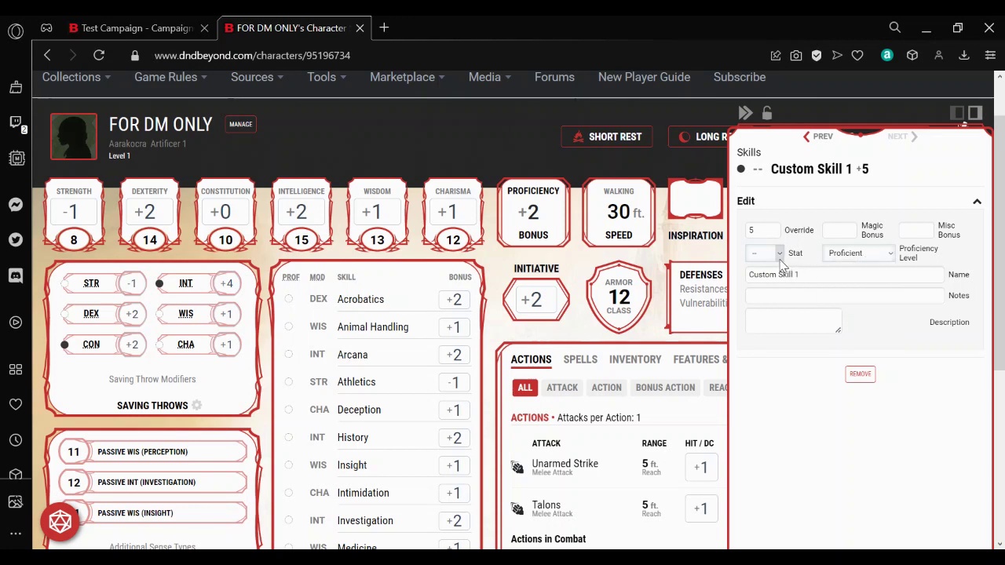
click(794, 319)
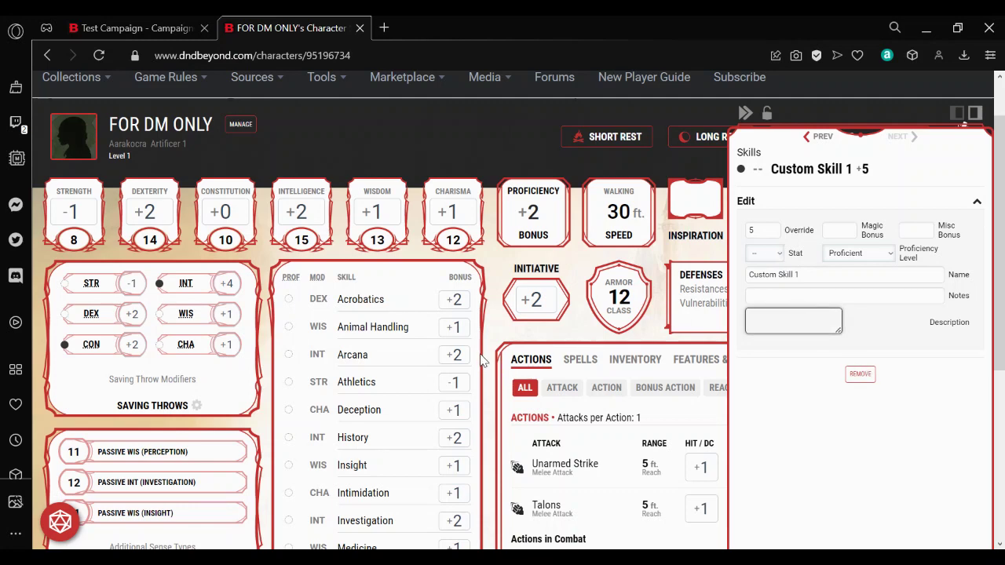
click(490, 355)
- Roll a flat Custom Skill 1 check sent to Everyone and another with Advantage sent only to Self
scroll(971, 436, down, 4)
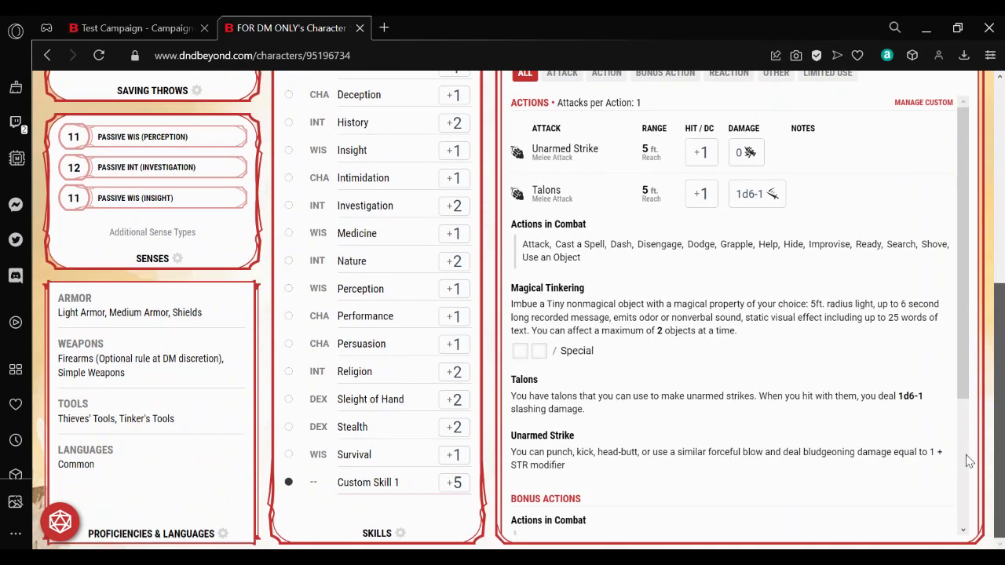
click(458, 483)
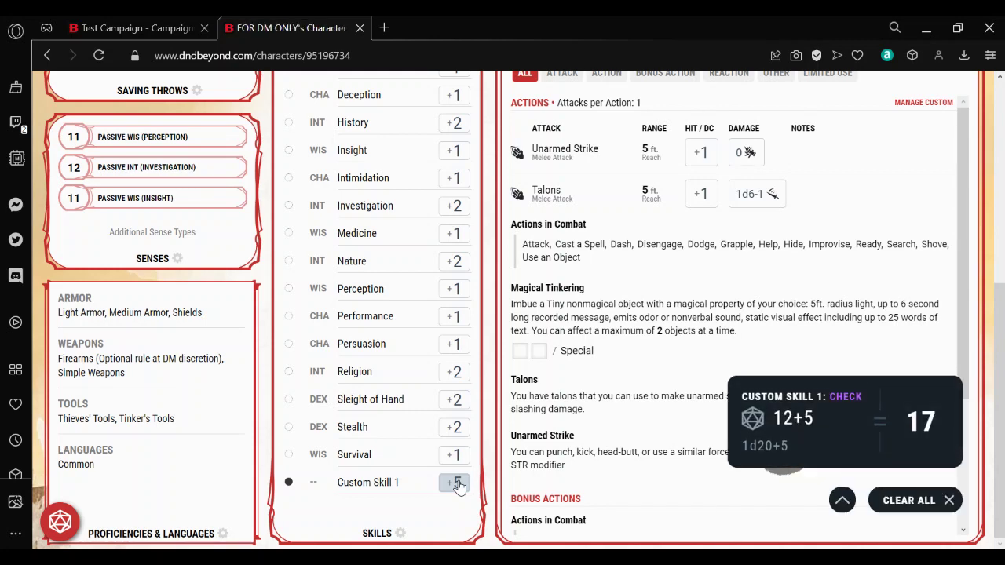
right_click(458, 483)
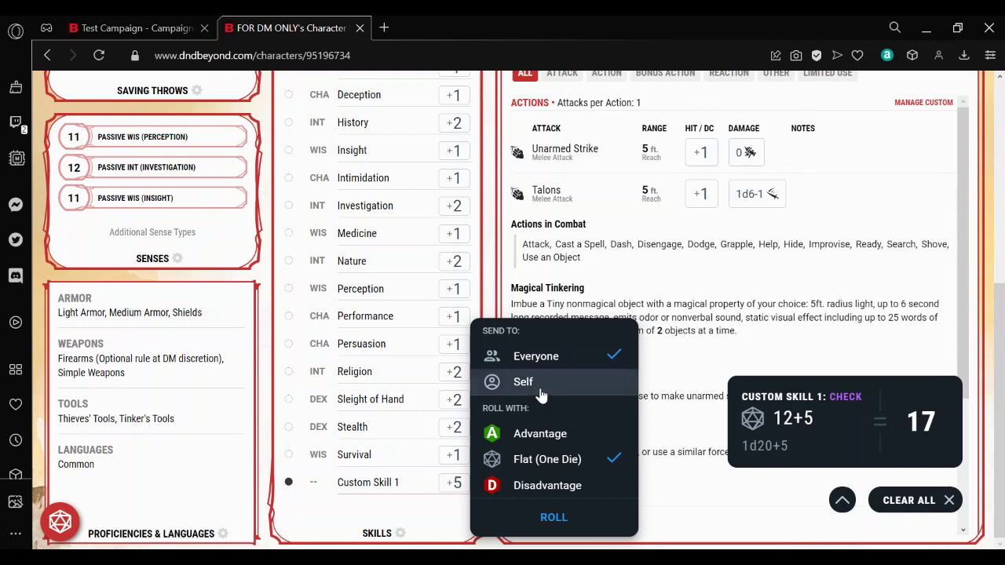
click(547, 442)
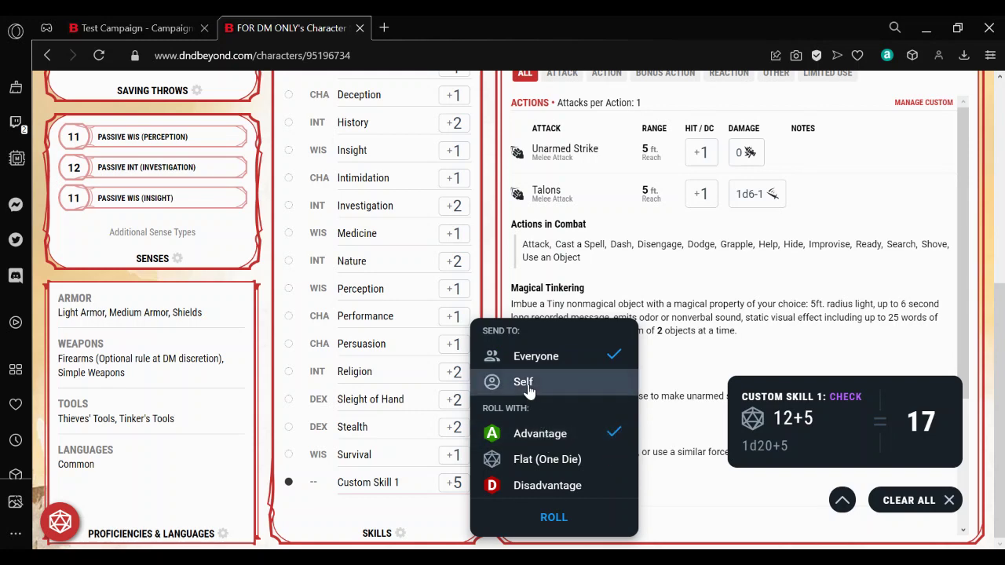
click(574, 522)
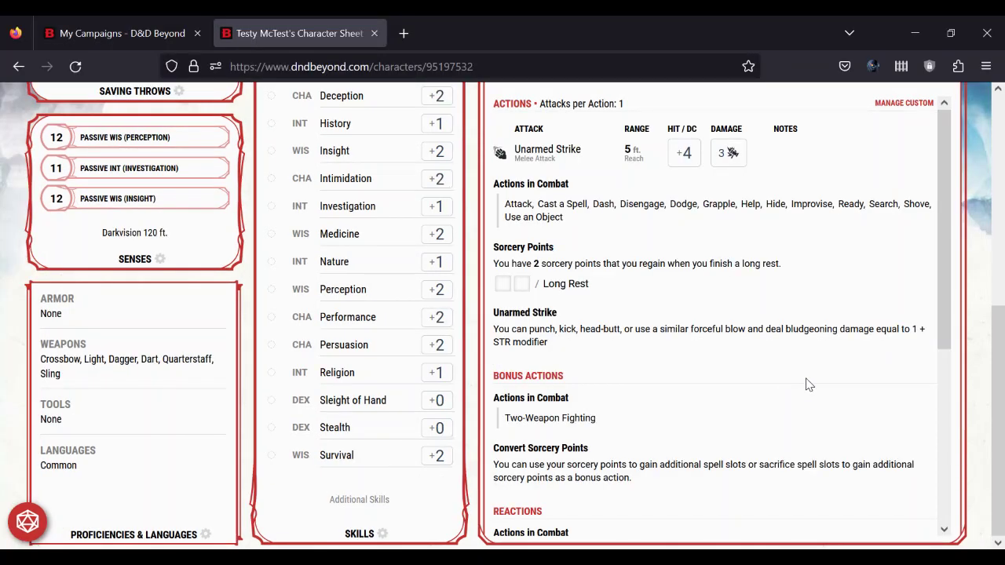
- Switch to Testy McTest's character sheet in the other browser and review the campaign game log for the Custom Skill 1 rolls
scroll(1004, 375, up, 5)
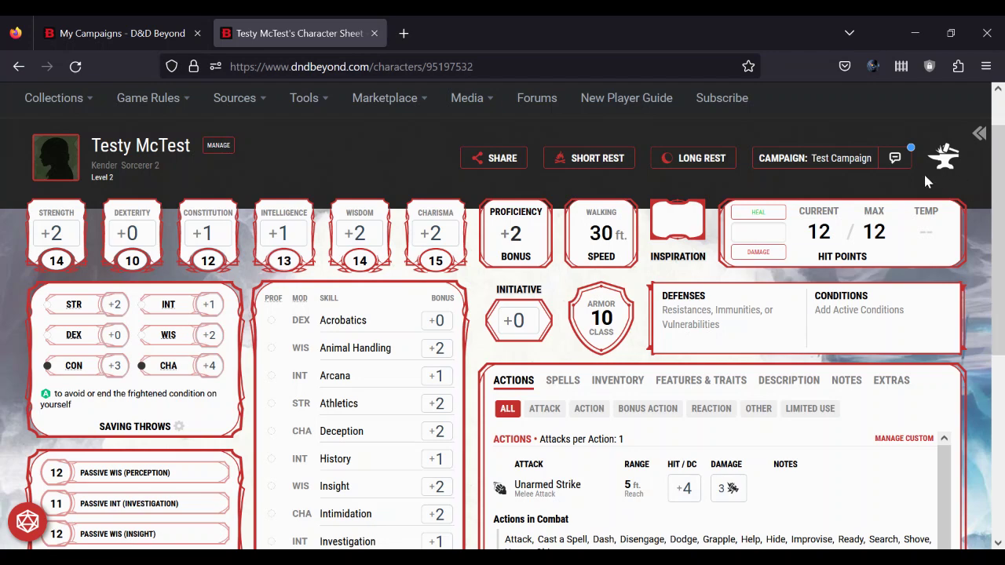
click(891, 157)
scroll(1004, 253, down, 4)
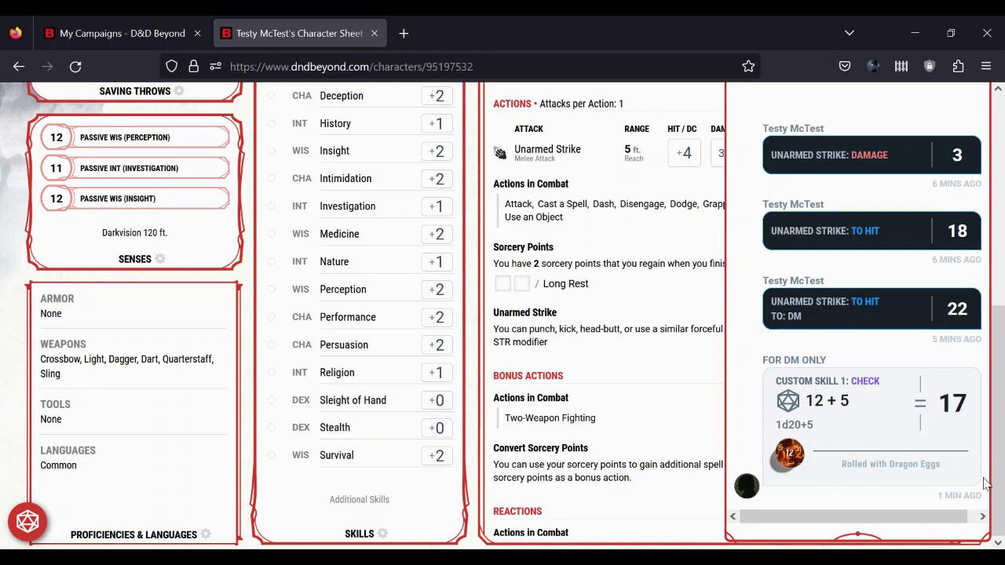
scroll(1001, 432, up, 2)
scroll(1002, 436, down, 2)
click(466, 292)
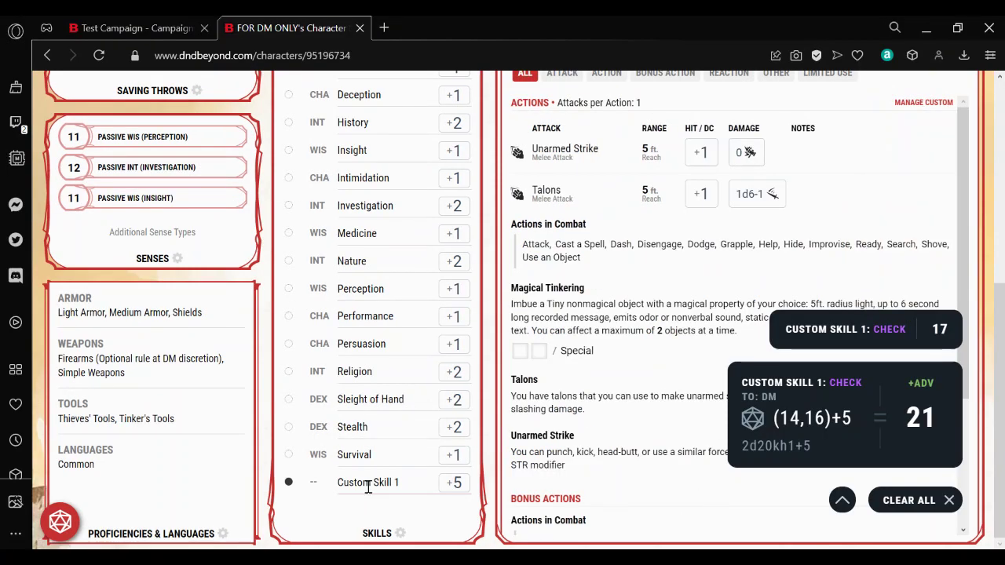
- Clear all roll results on the FOR DM ONLY sheet and open Custom Skill 1's editing options
click(380, 484)
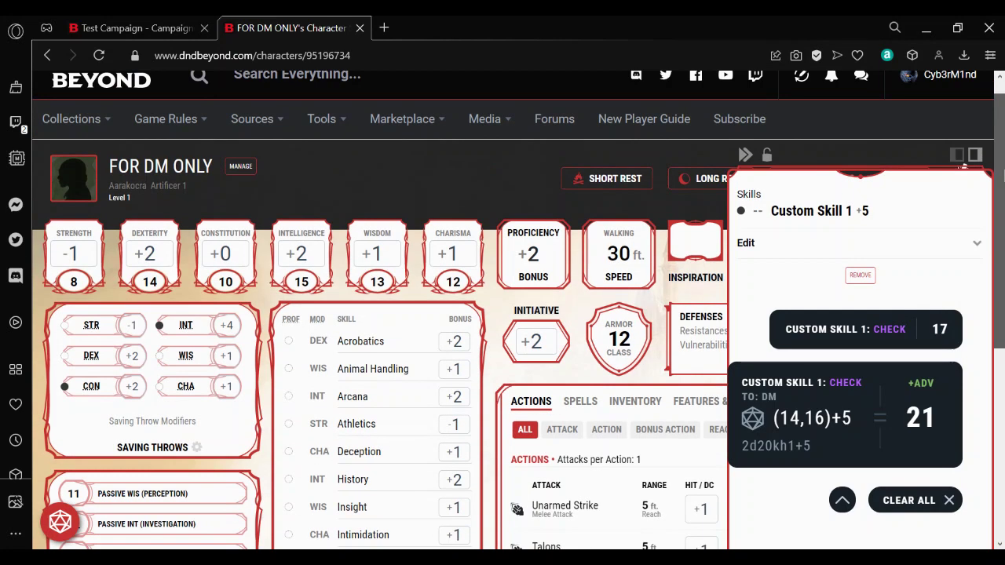
click(911, 500)
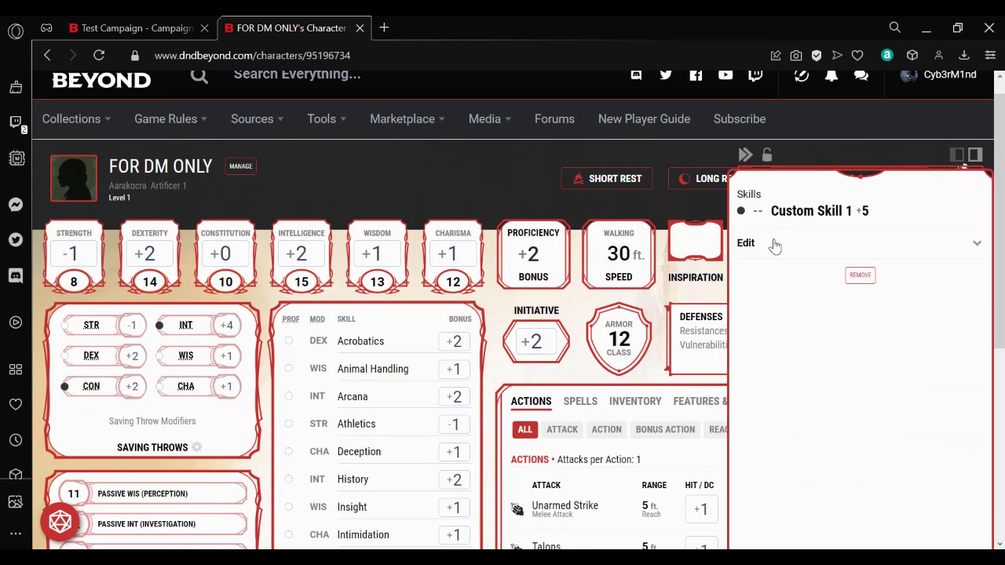
click(833, 251)
drag(803, 321, 727, 324)
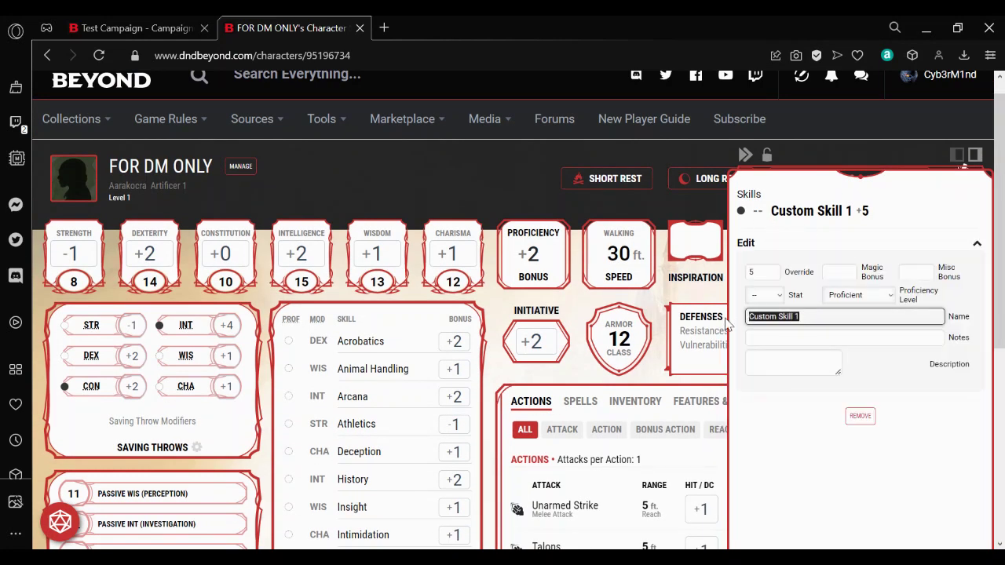
click(726, 324)
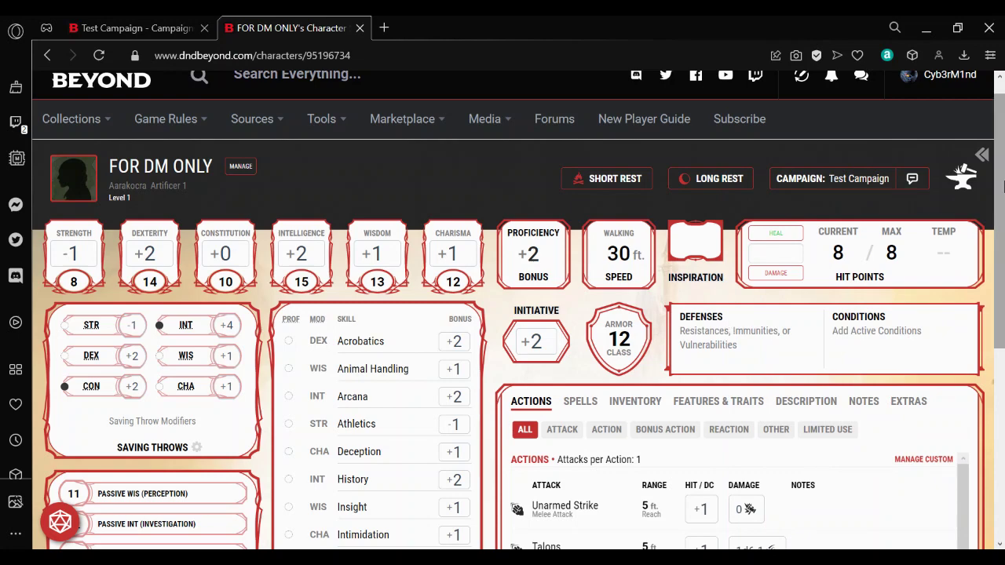
- Rename Custom Skill 1 to "dragon lightning breath"
scroll(860, 414, down, 5)
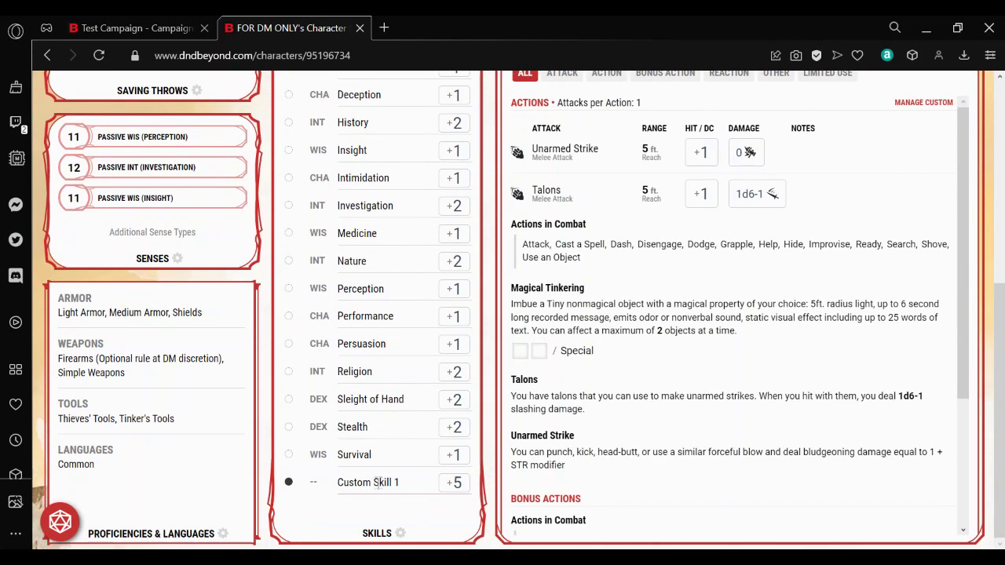
scroll(1000, 314, up, 1)
drag(1003, 265, 1003, 158)
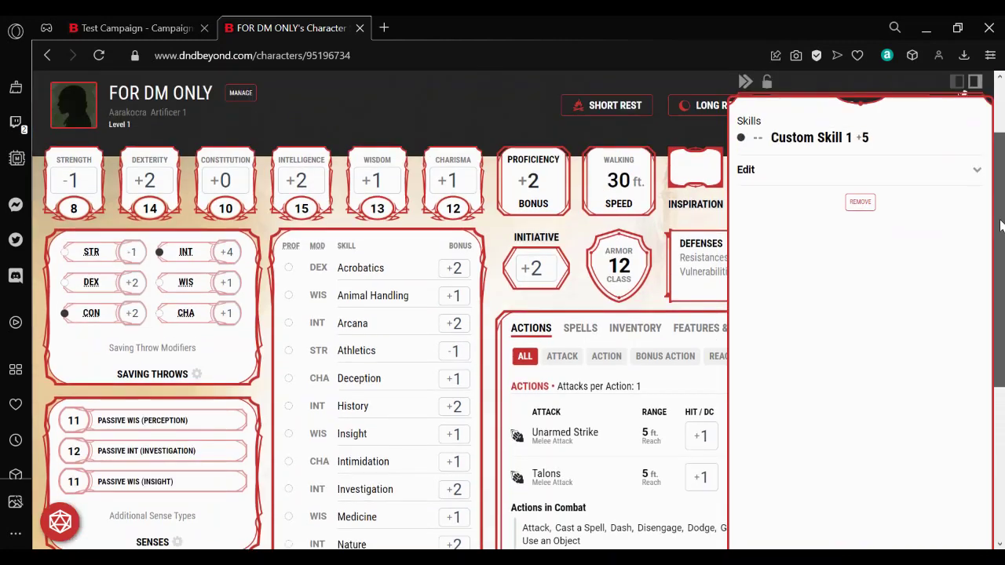
click(806, 172)
drag(815, 241, 736, 246)
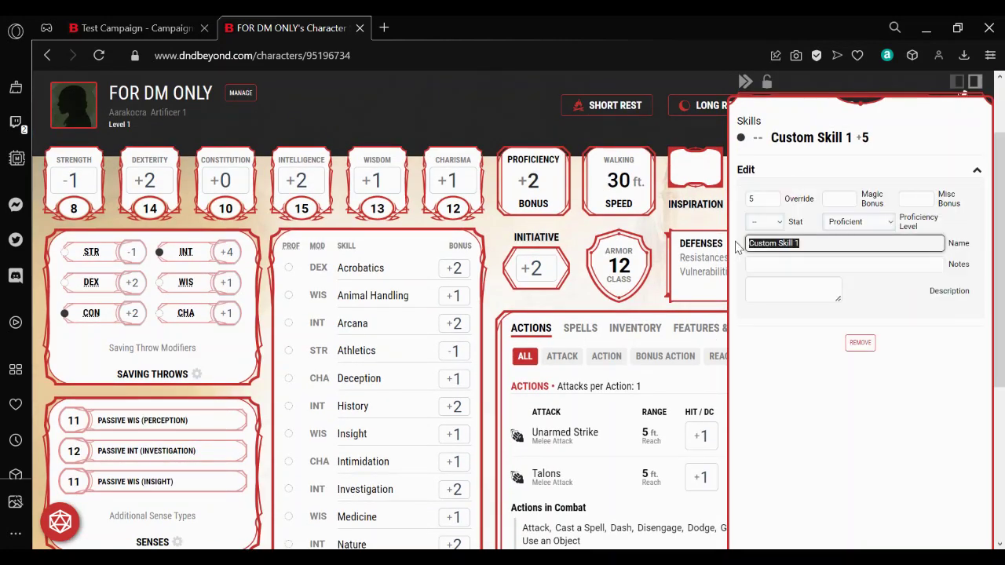
text(dragon lightning breath)
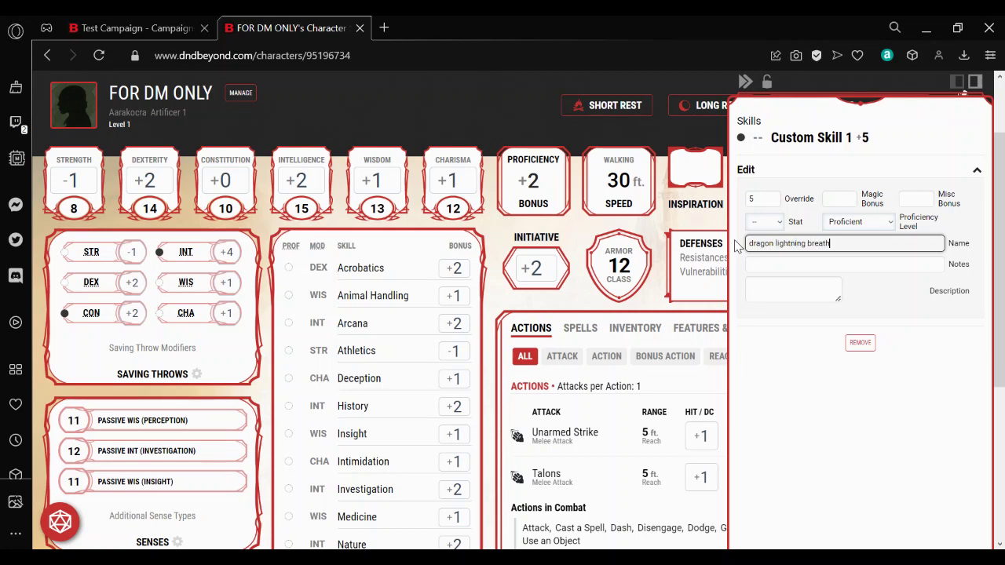
- Clear the custom skill's override and rename the skill to "dragon claw attack", leaving its stat unassigned
drag(758, 201, 738, 203)
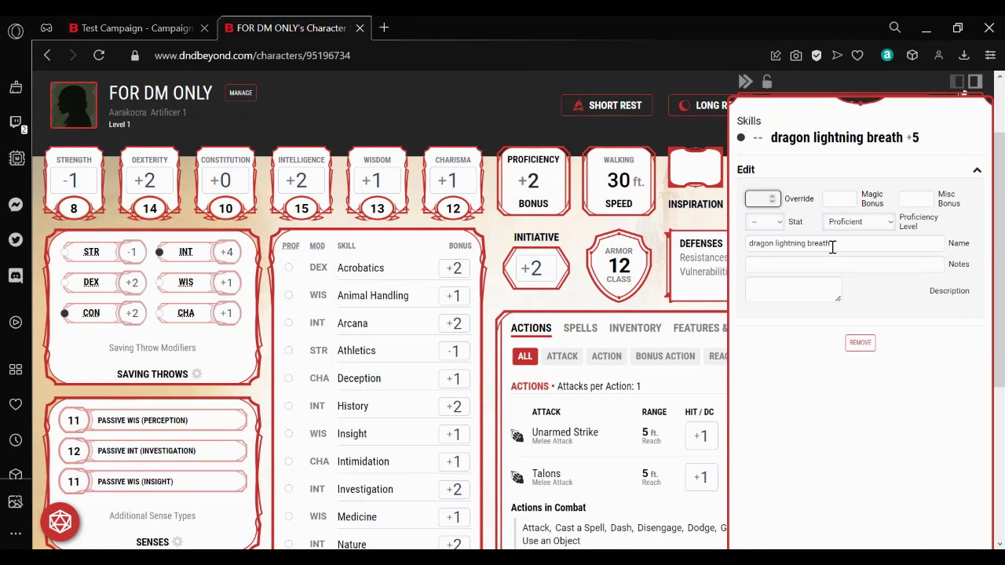
drag(833, 245, 752, 243)
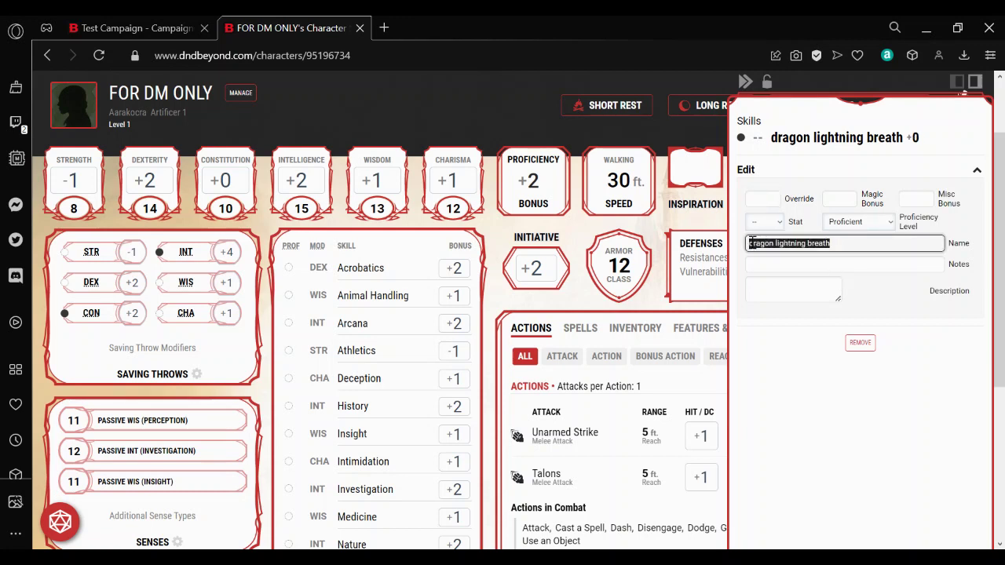
text(dragon c)
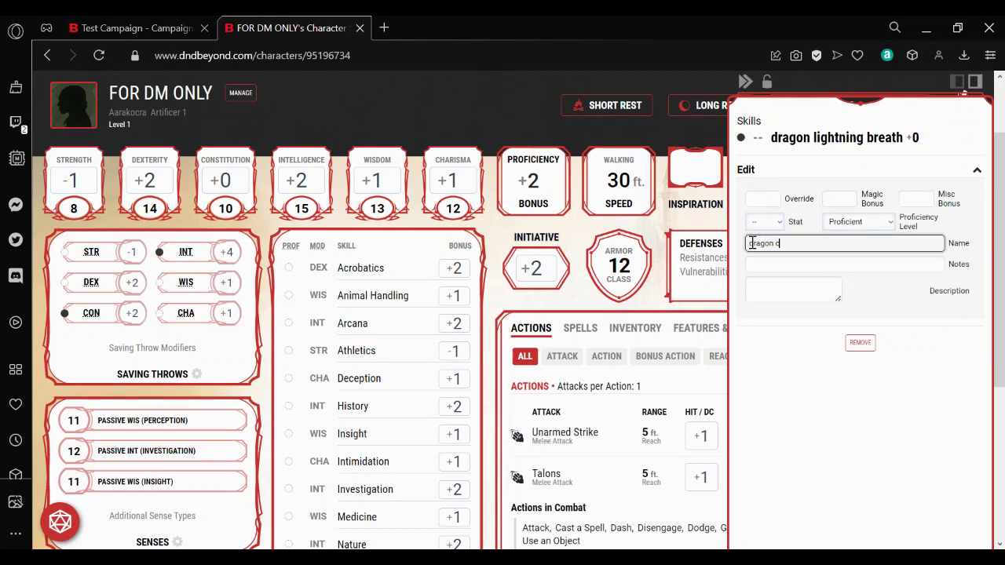
text(law ay)
click(755, 199)
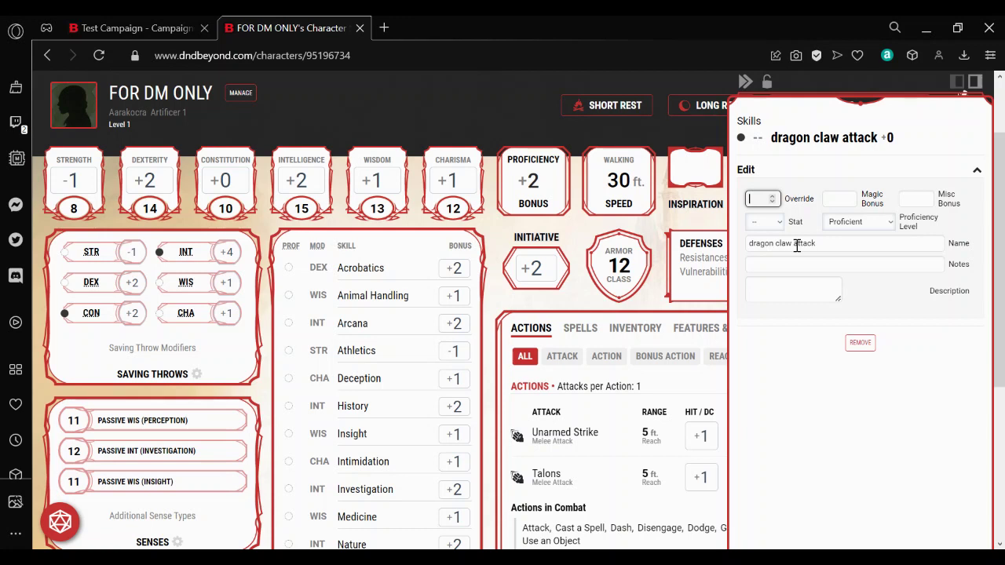
click(774, 224)
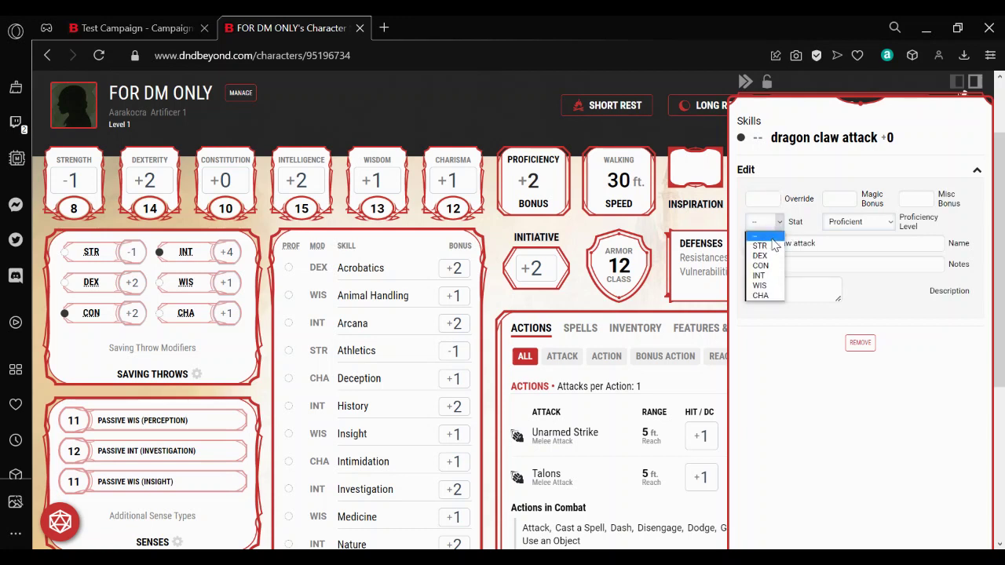
click(776, 227)
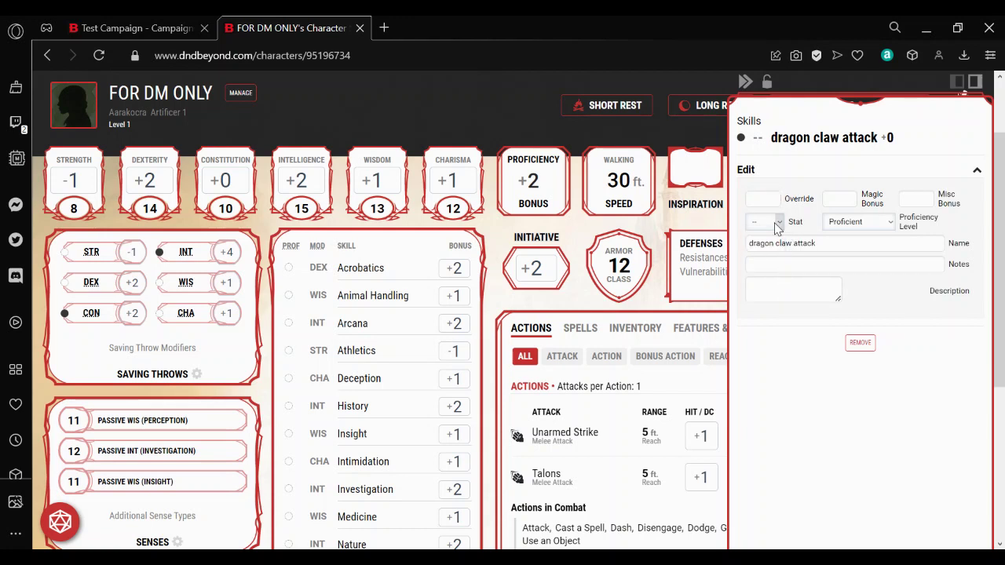
- Set the dragon claw attack skill's override to 7 and close its editing options
click(753, 198)
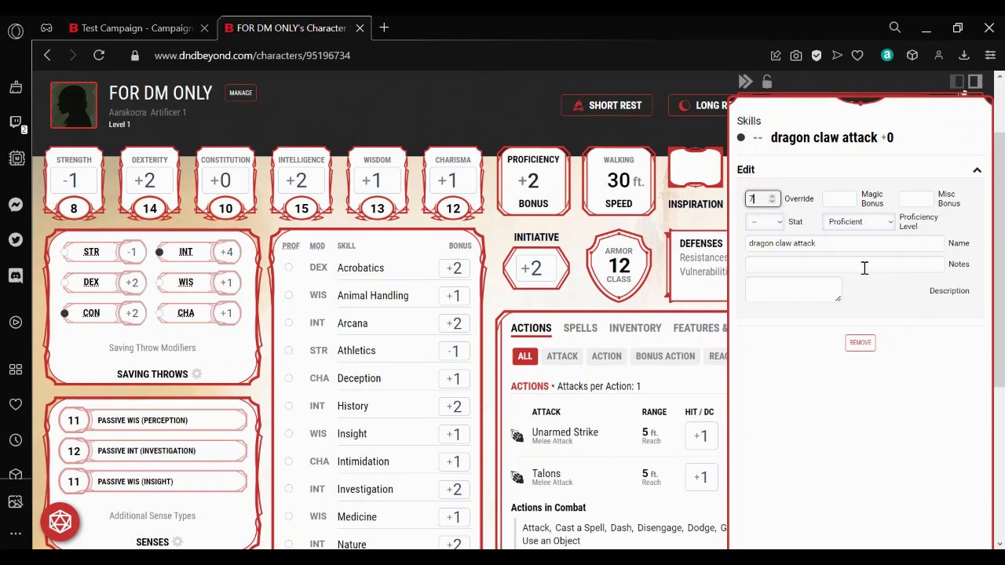
click(839, 299)
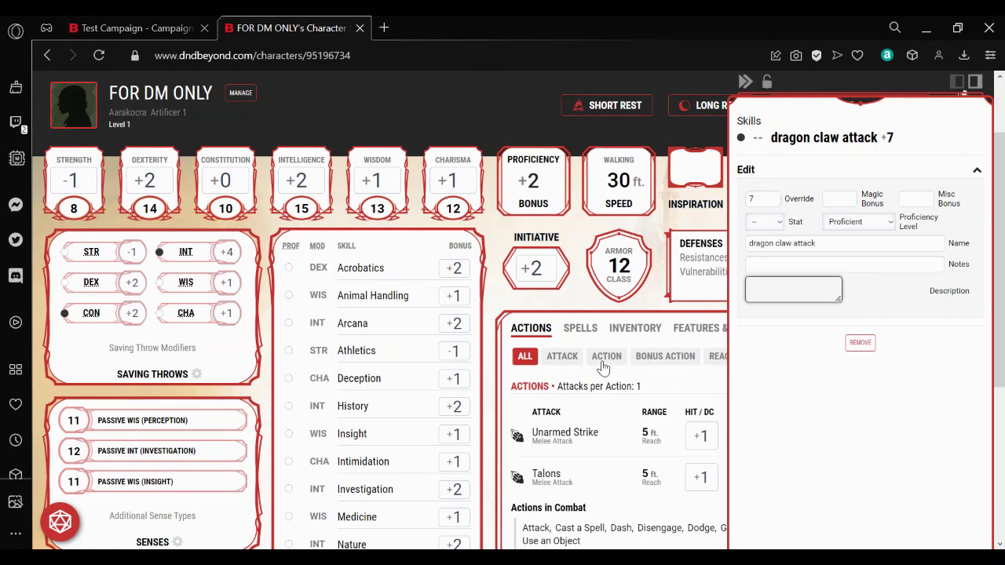
click(501, 368)
- Roll a dragon claw attack check from the skills list and clear the roll result
scroll(549, 471, down, 4)
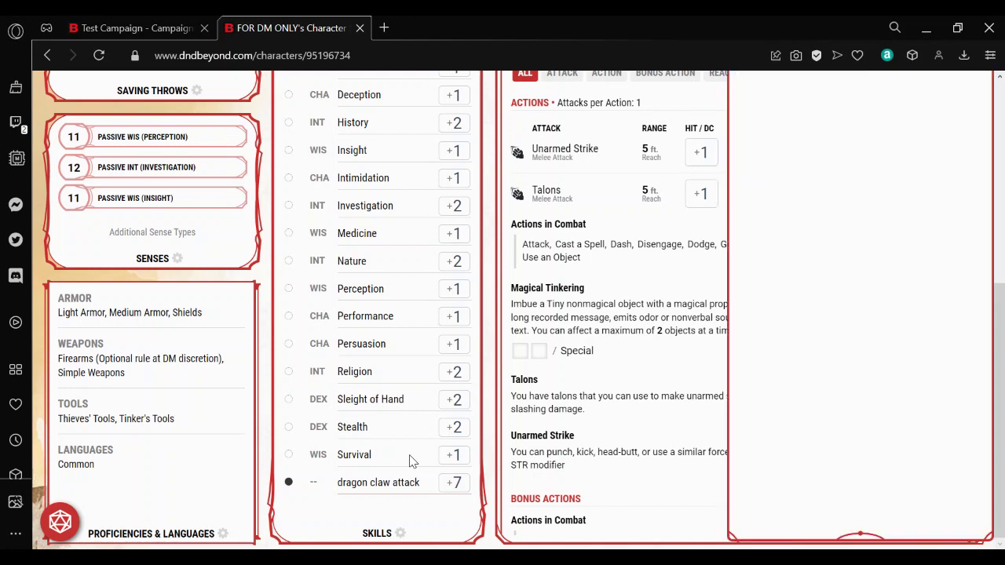
click(453, 485)
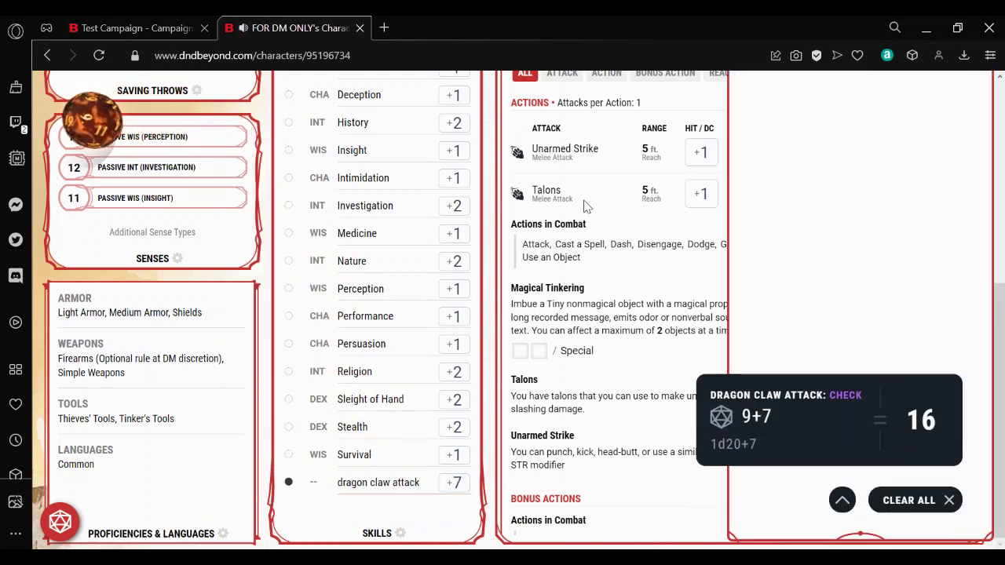
click(493, 331)
click(924, 503)
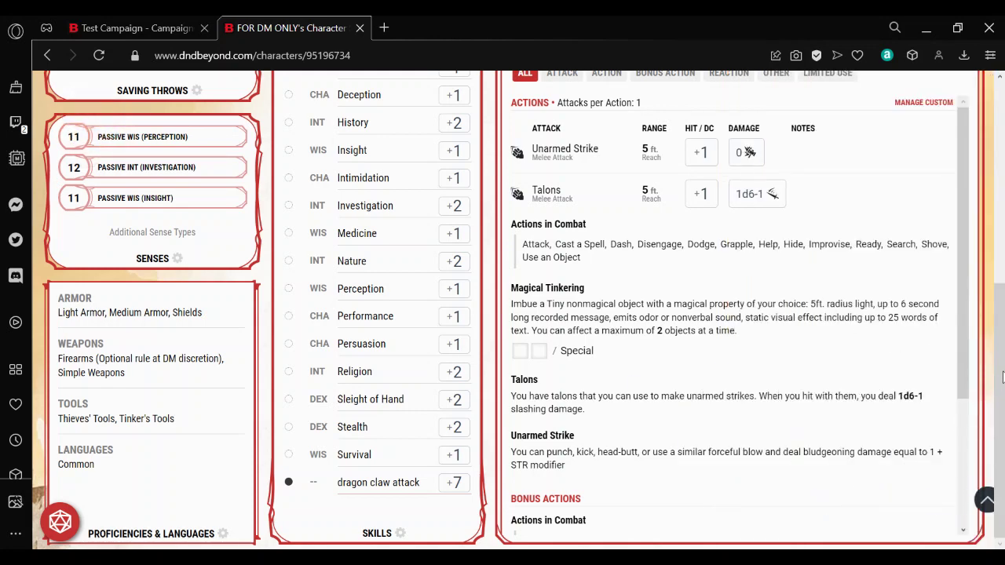
- Open Custom Action 1 for editing and set its range to Melee, leaving the stat unassigned
scroll(670, 205, up, 3)
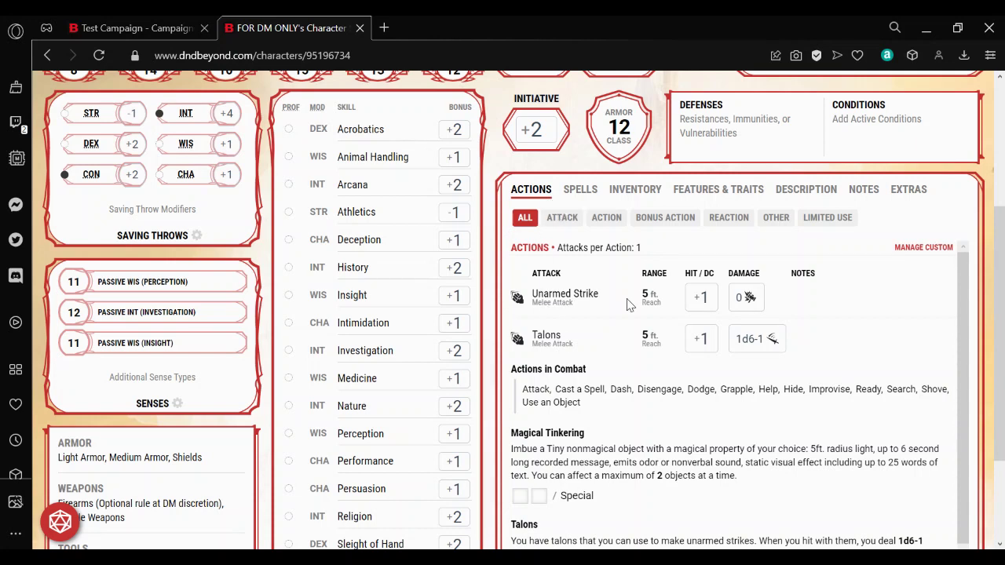
click(928, 248)
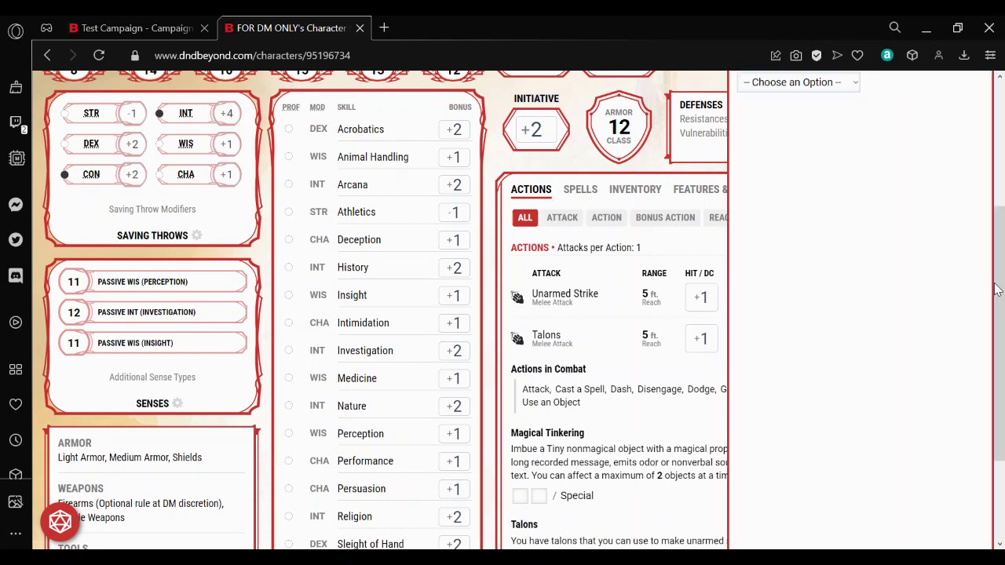
drag(999, 284, 996, 205)
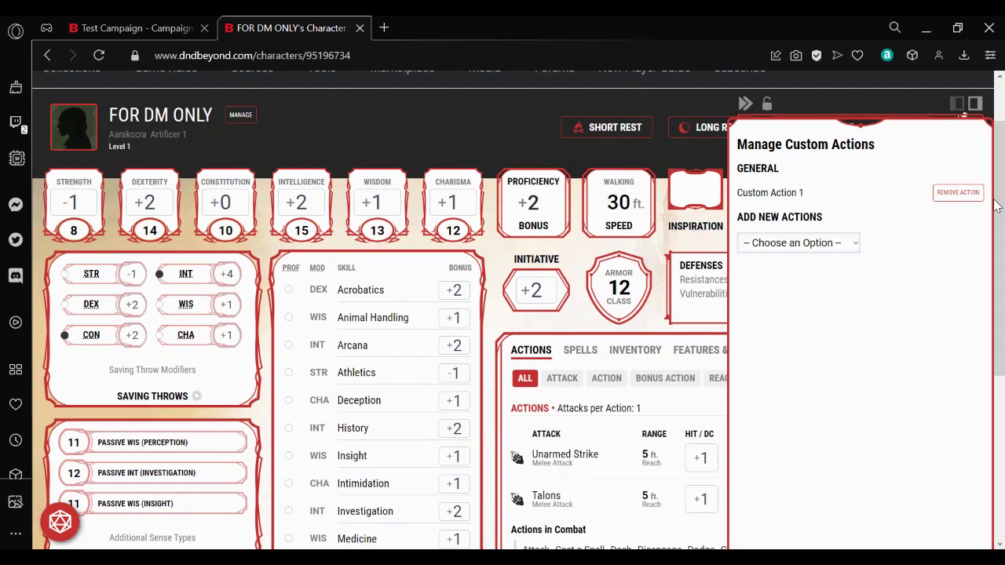
click(770, 193)
click(799, 194)
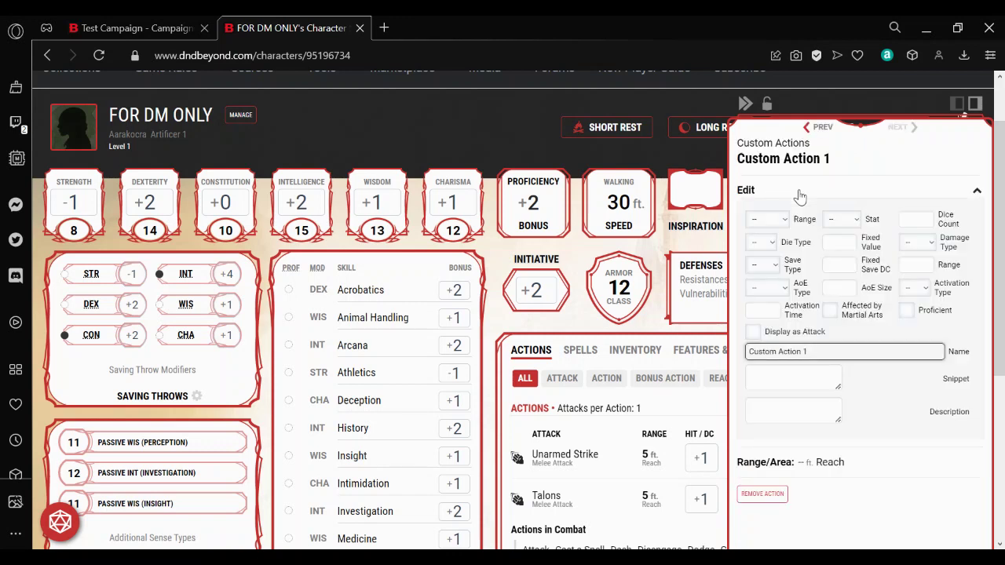
click(769, 219)
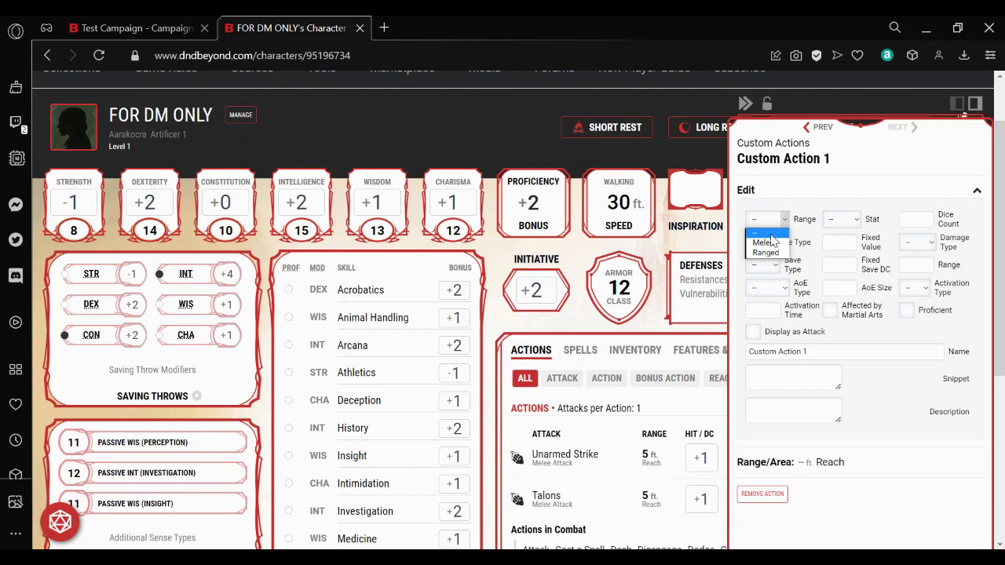
click(769, 243)
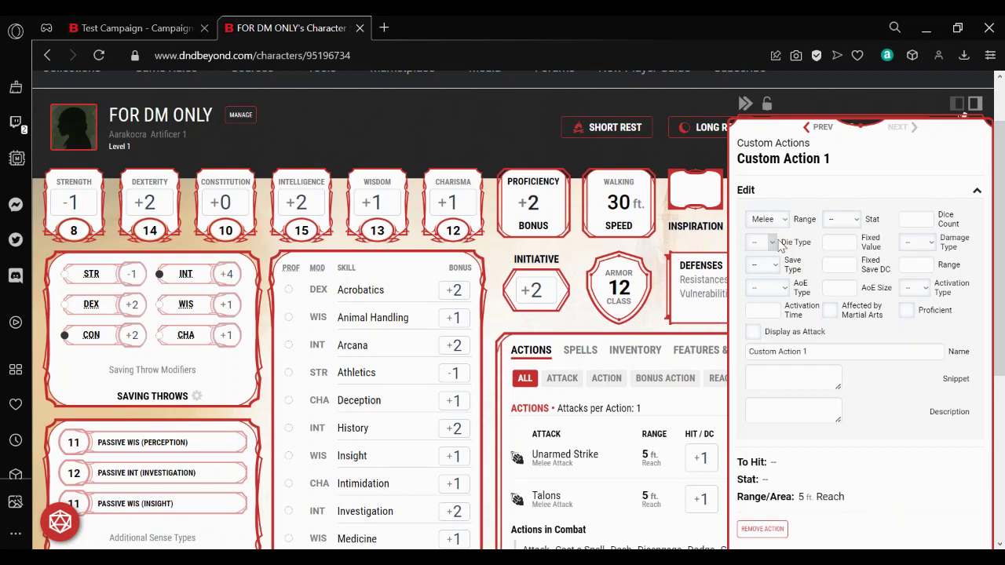
click(846, 226)
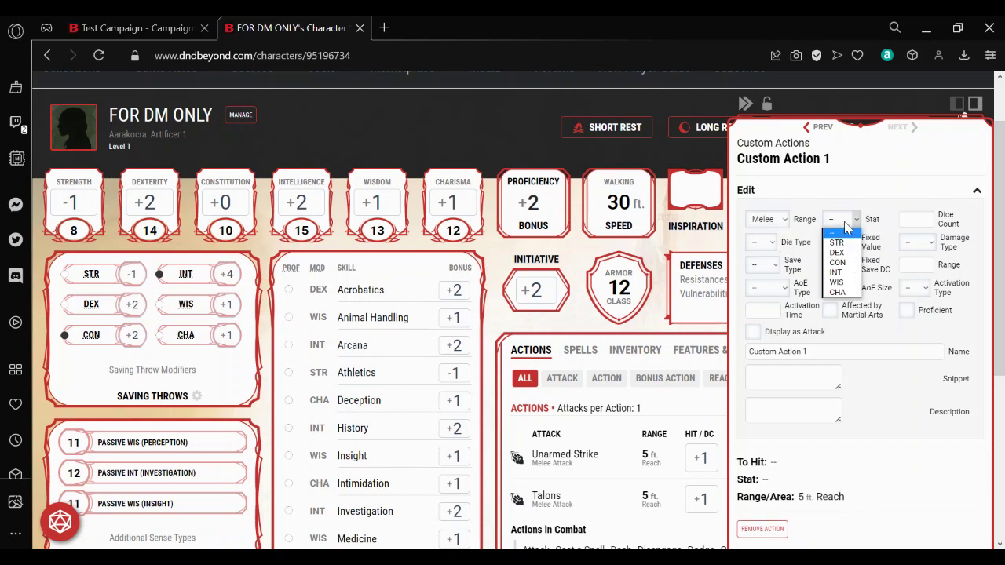
click(845, 221)
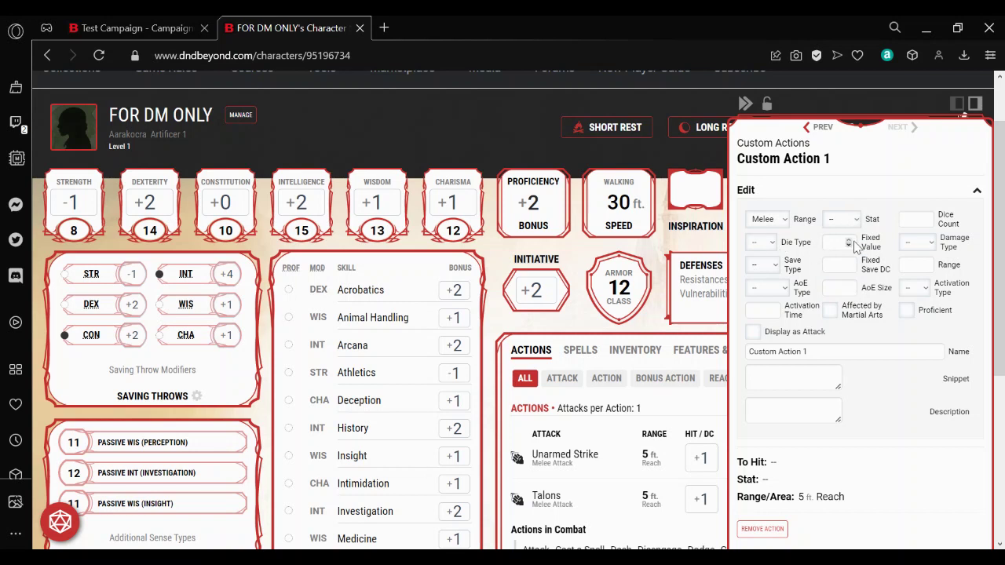
- Set Custom Action 1's damage dice to 2d6, with a dice count of 2 and die type 6
click(914, 223)
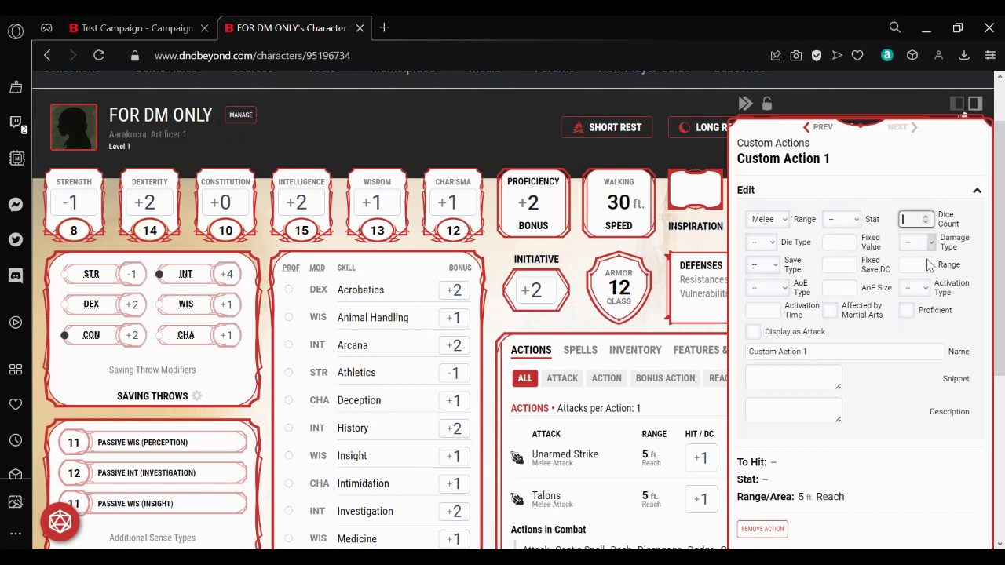
text(2)
click(767, 242)
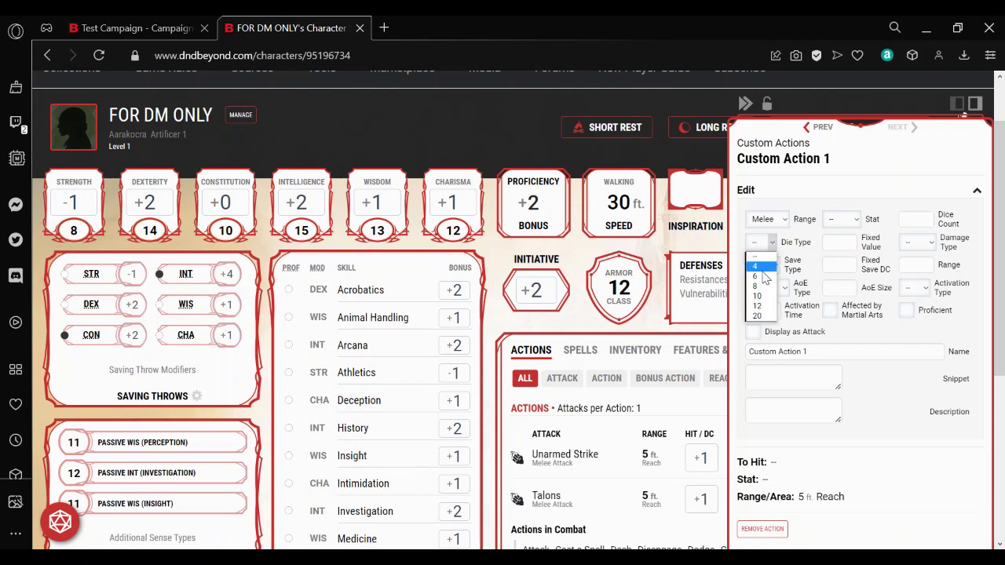
click(762, 268)
click(764, 243)
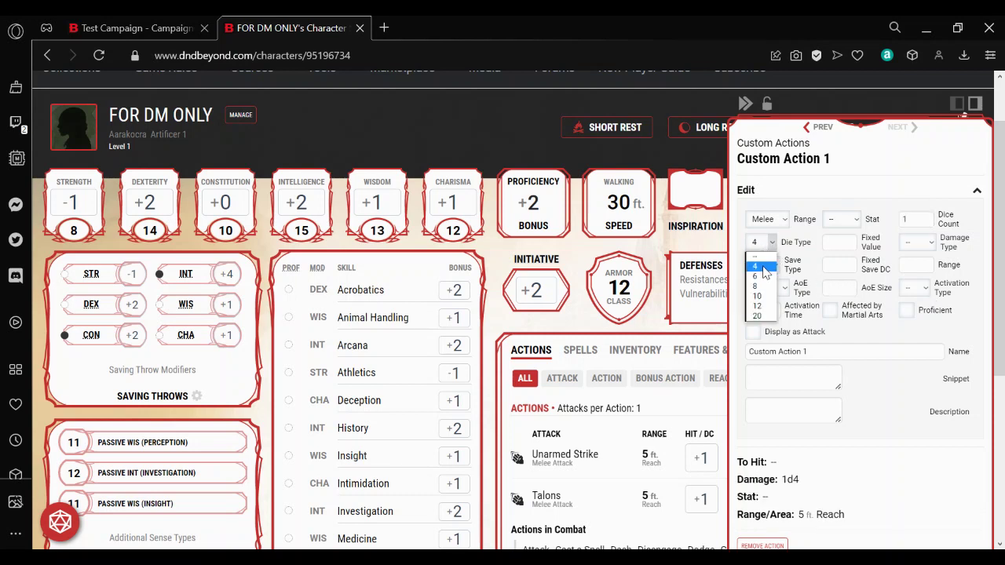
click(765, 278)
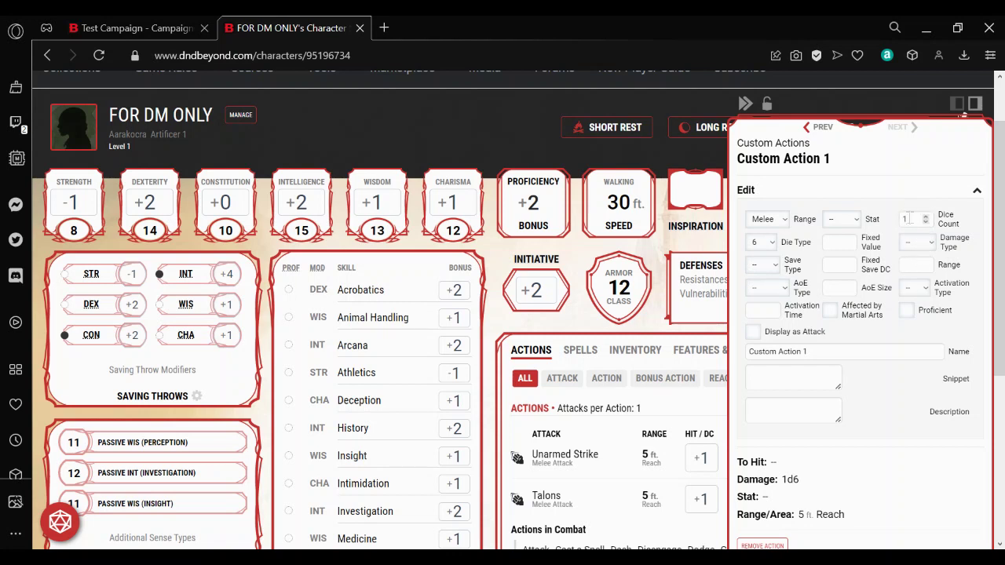
click(927, 217)
- Give Custom Action 1 a fixed value of 4 and the Lightning damage type
click(838, 244)
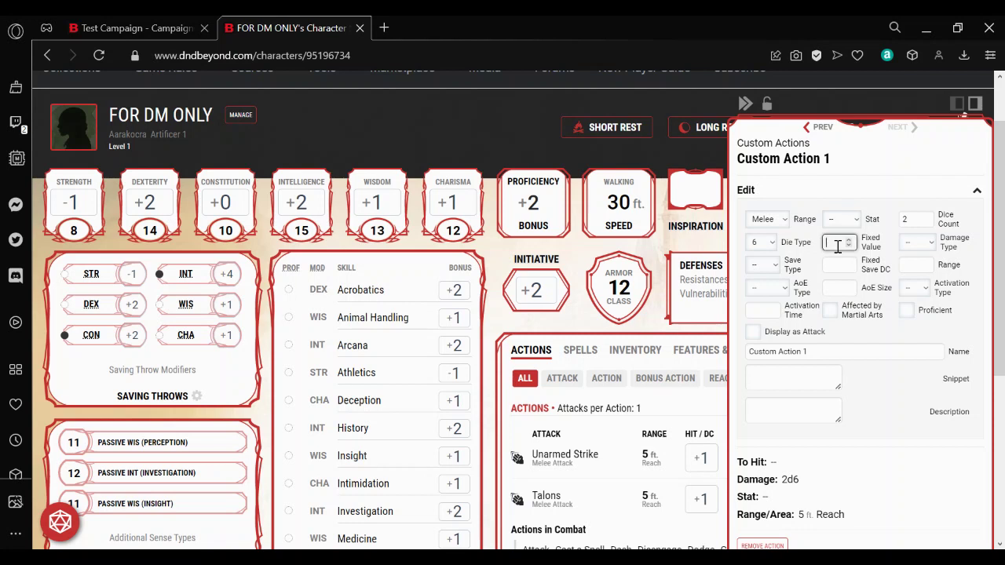
text(4)
click(932, 243)
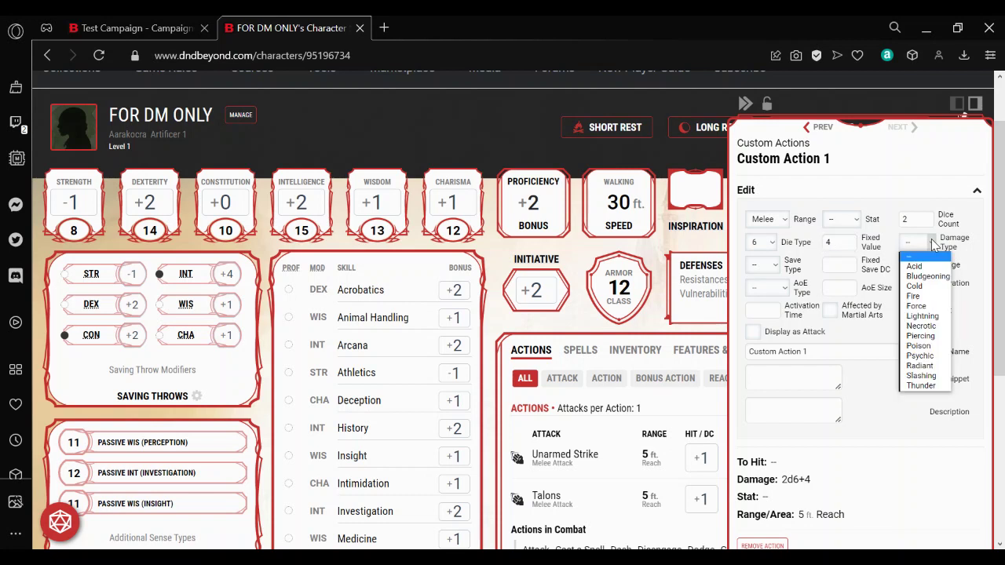
click(924, 316)
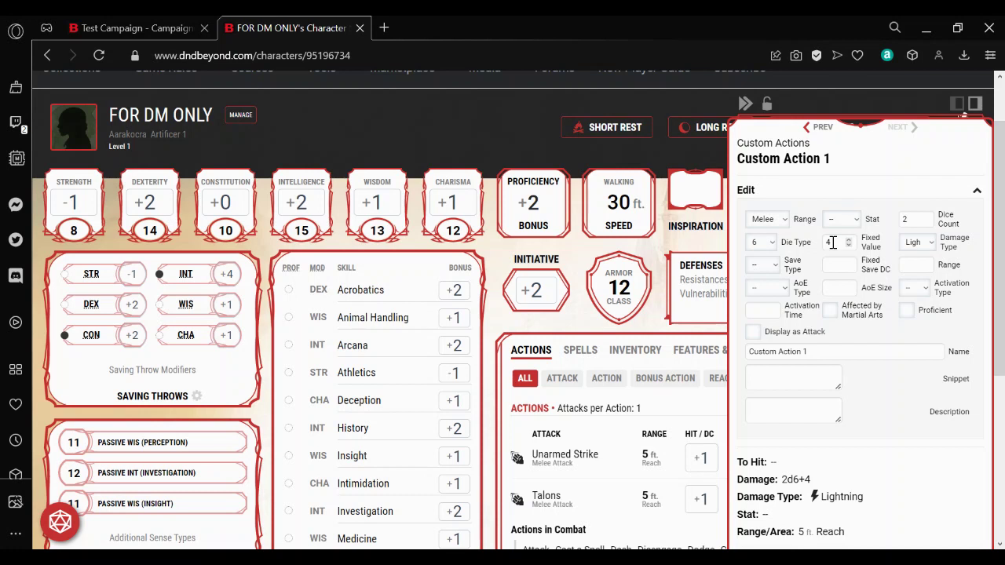
- Display Custom Action 1 as an attack and rename it "dragon claw"
click(753, 331)
click(824, 357)
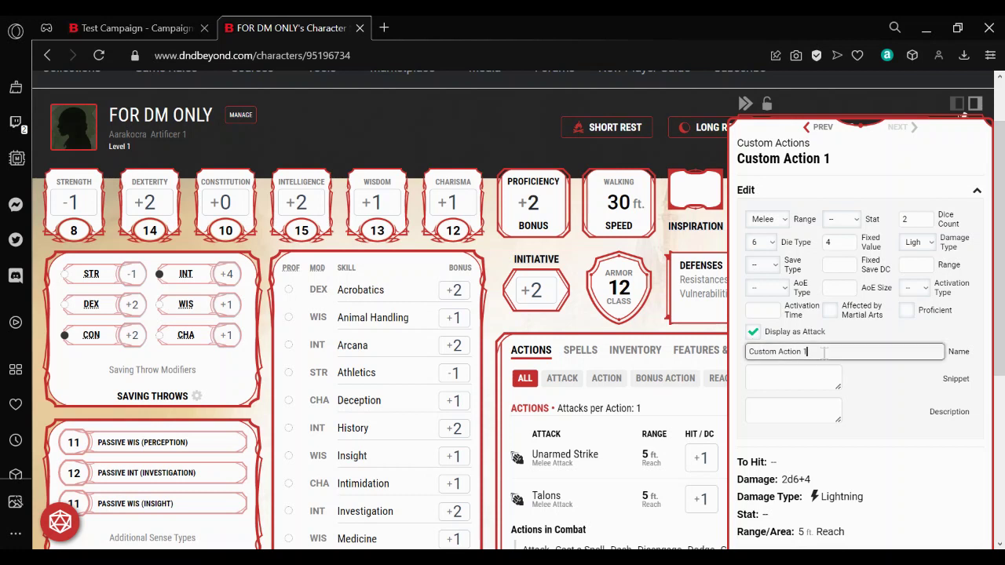
drag(823, 358, 734, 351)
text(dra)
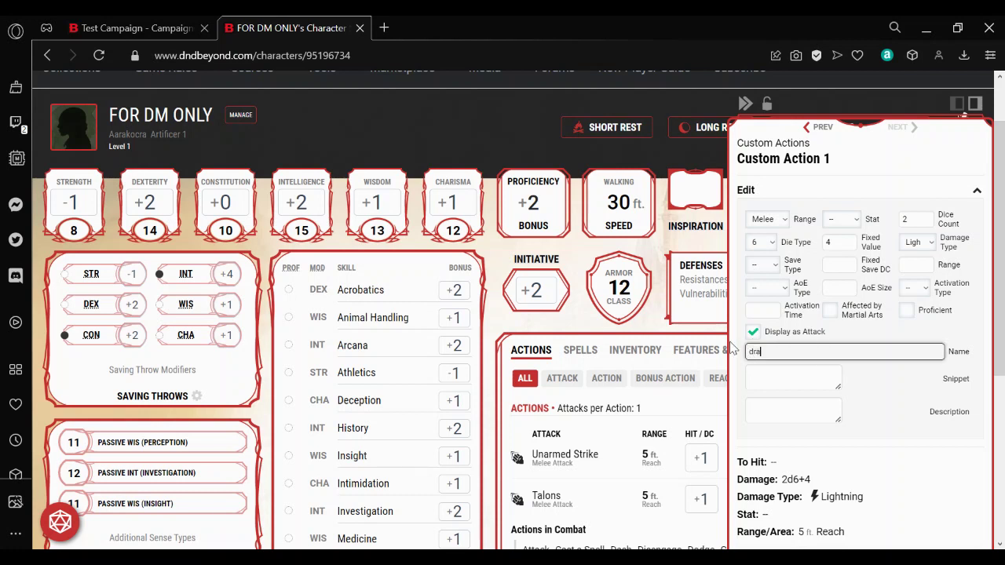
text(gon claw)
click(503, 425)
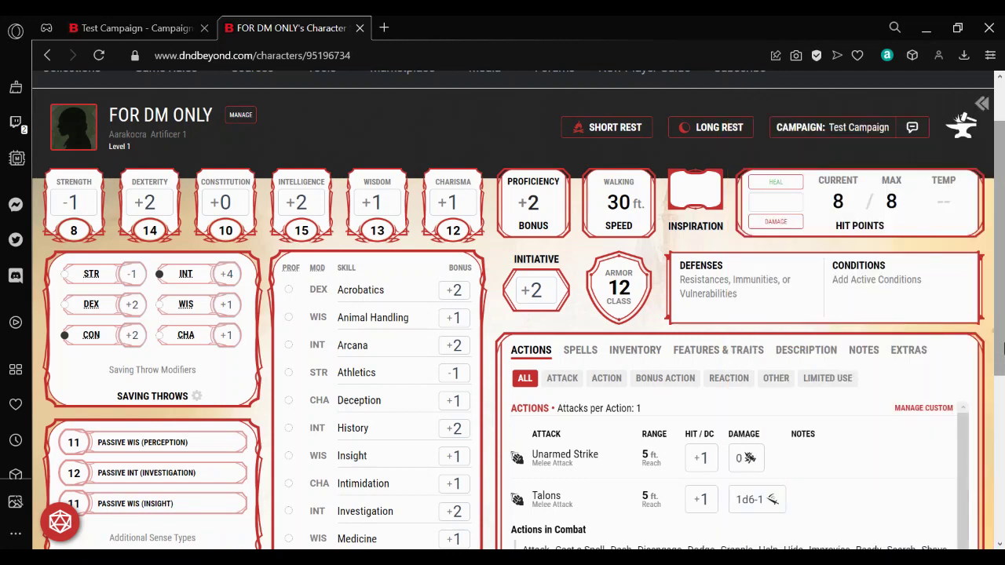
- Open dragon claw from the Other actions and set its activation time to 1 and activation type to Action
scroll(986, 430, down, 3)
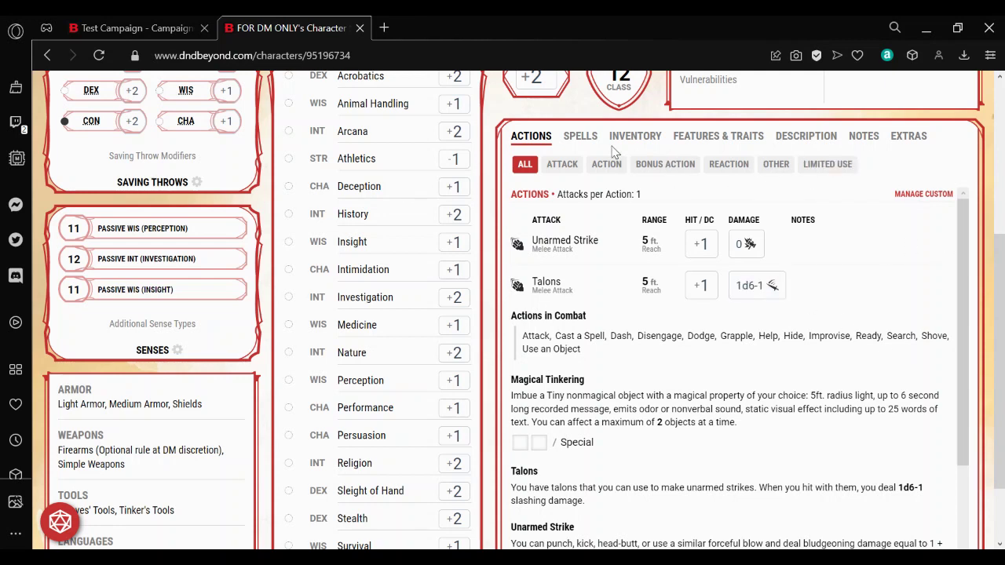
click(787, 168)
click(544, 237)
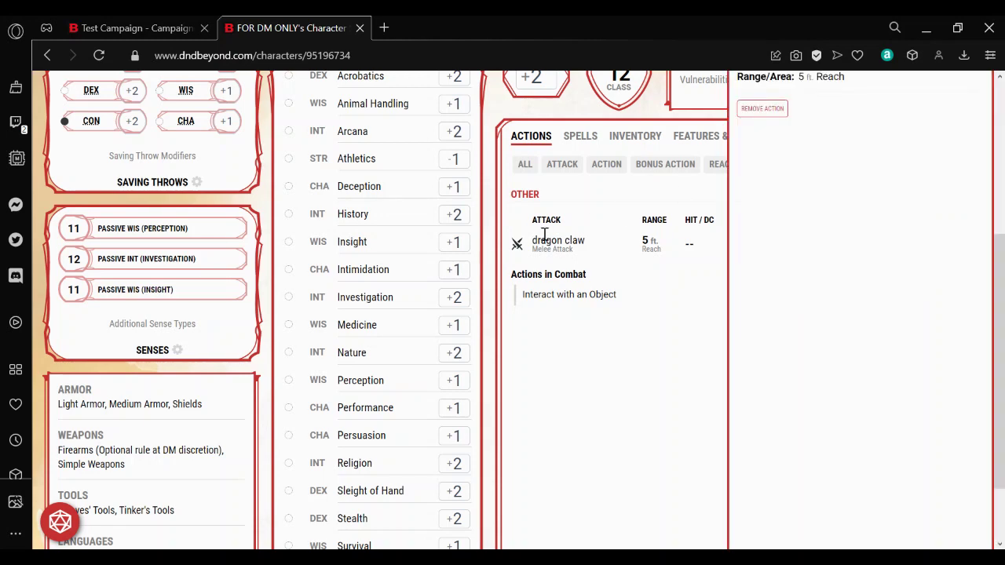
scroll(1003, 259, up, 3)
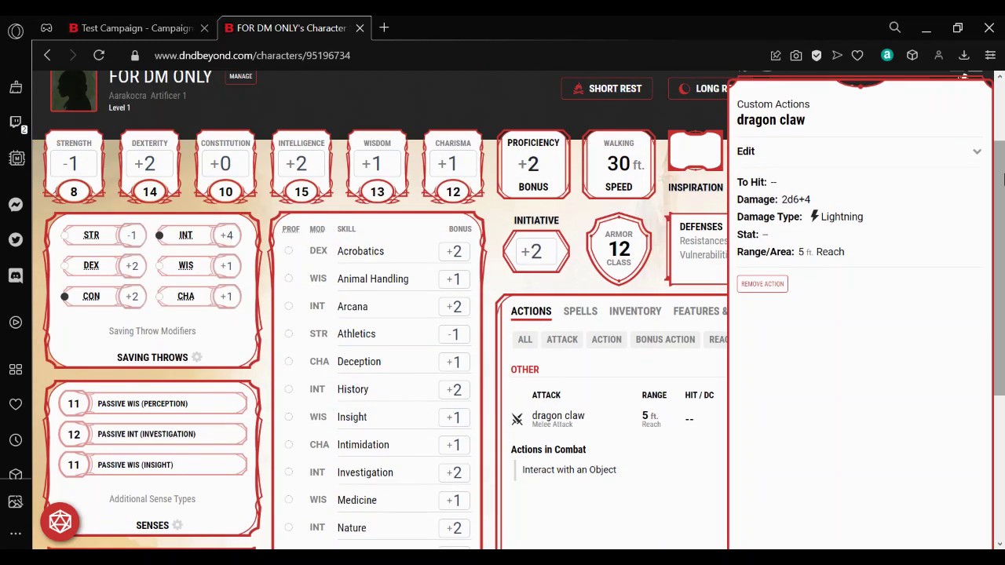
click(846, 153)
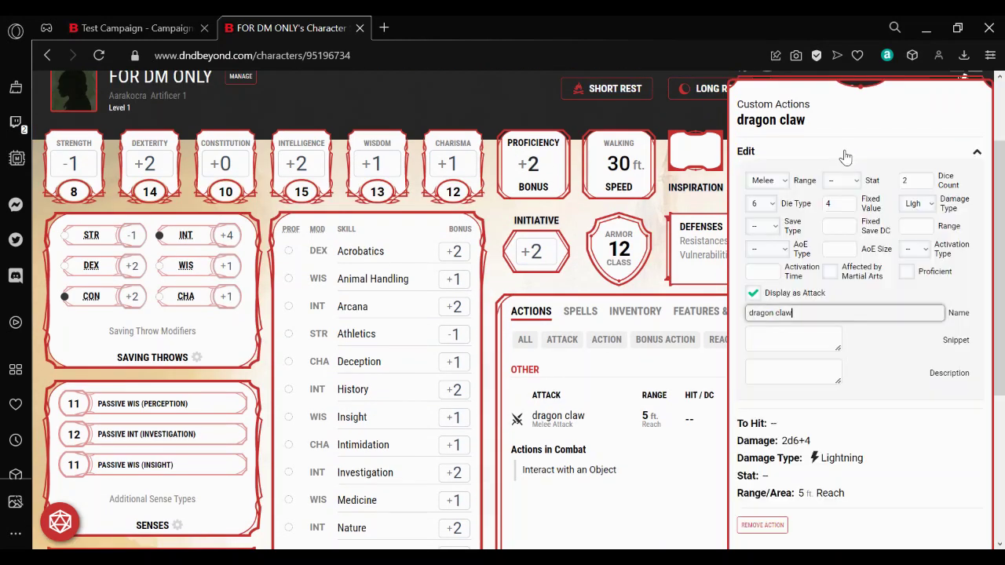
click(763, 273)
text(1)
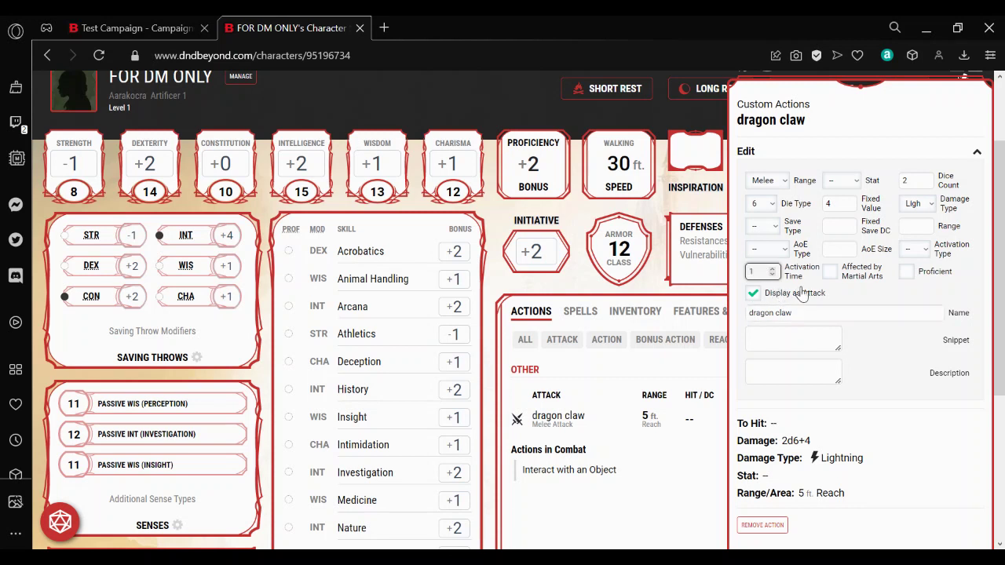
click(917, 249)
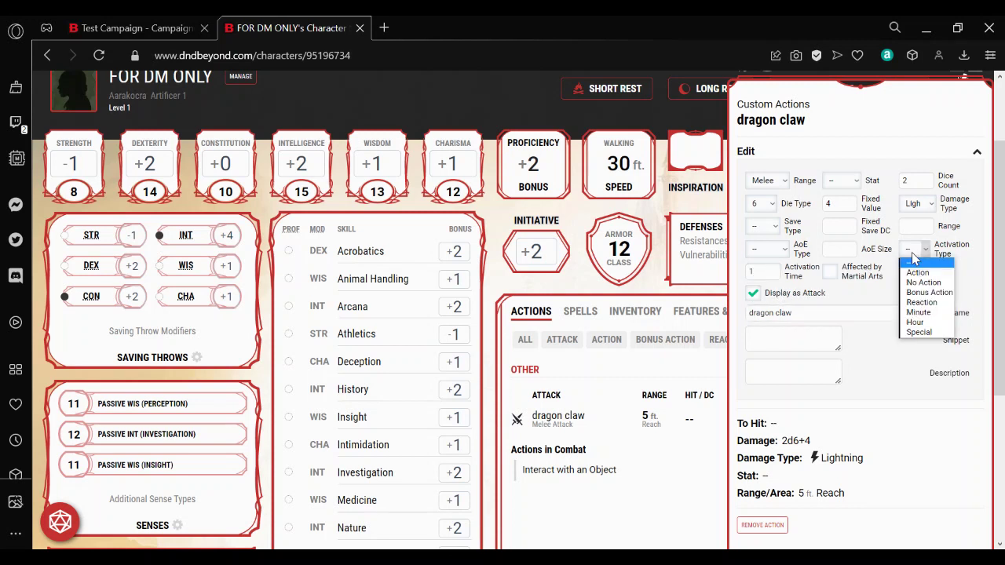
click(917, 265)
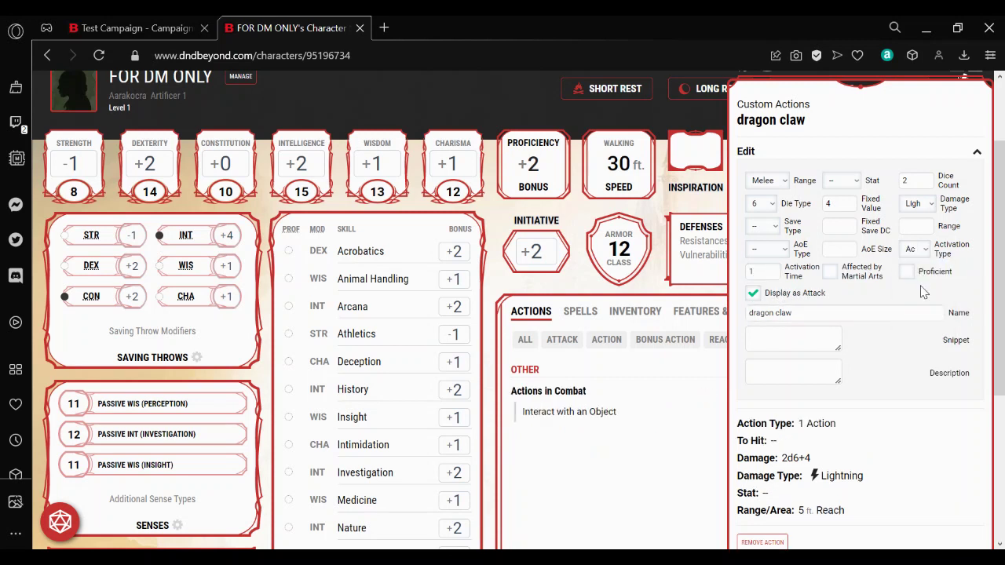
click(596, 501)
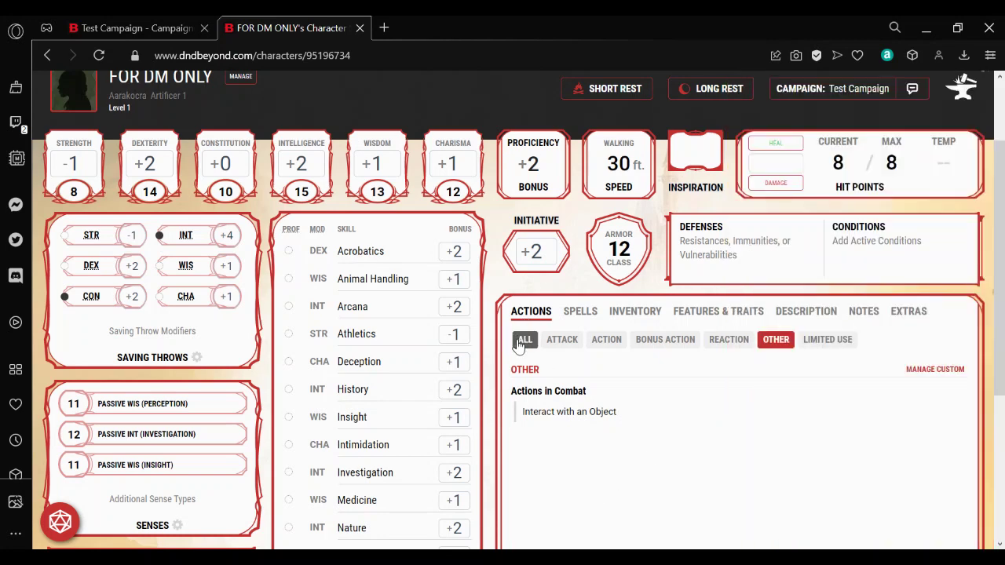
- Show all actions on the sheet and review dragon claw's details and editing options
click(562, 339)
click(537, 344)
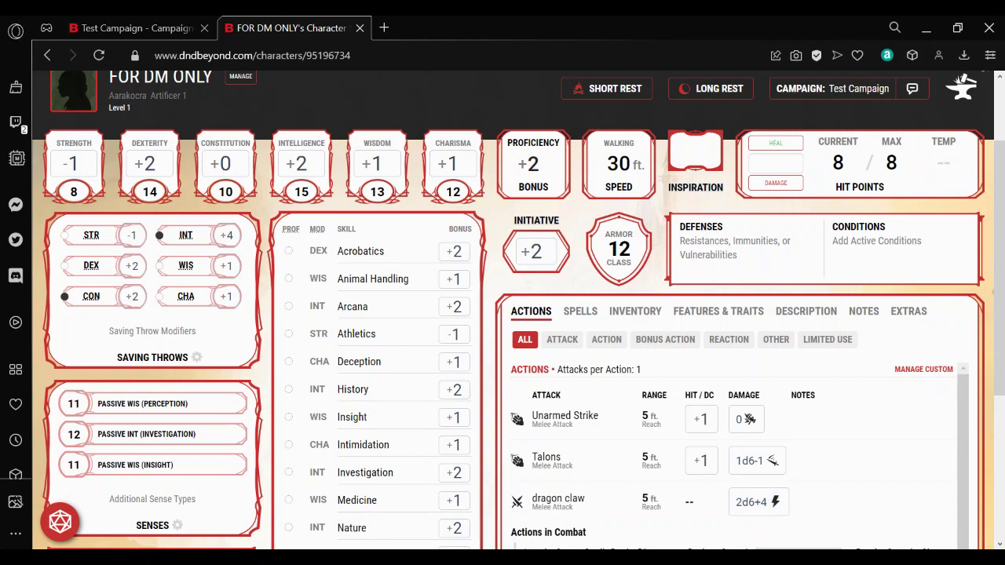
click(559, 499)
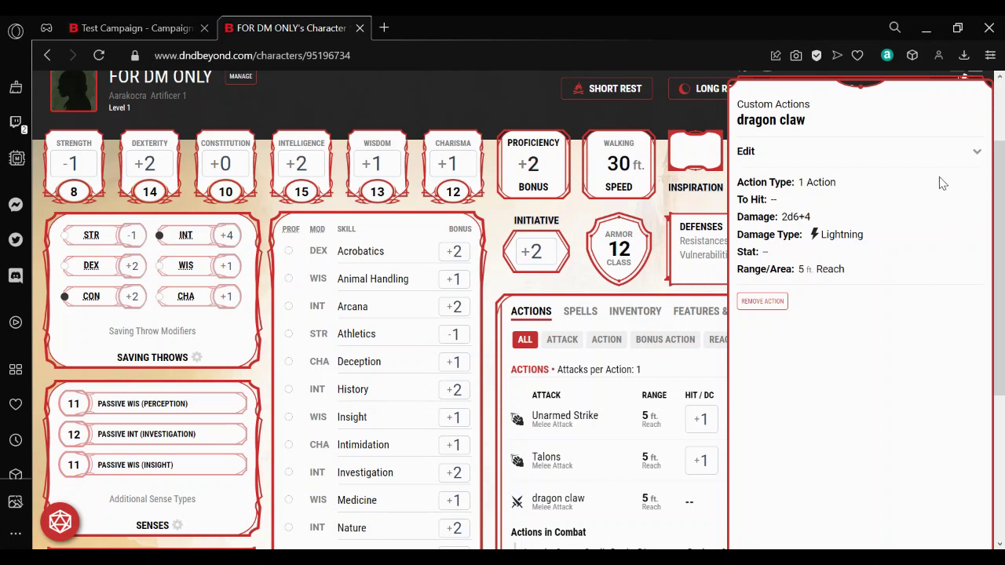
click(932, 158)
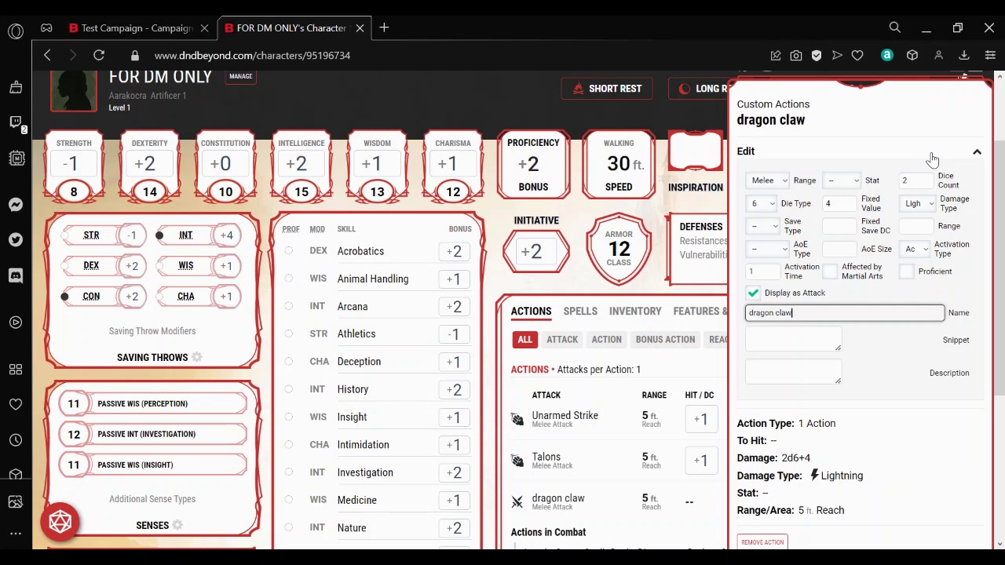
click(487, 287)
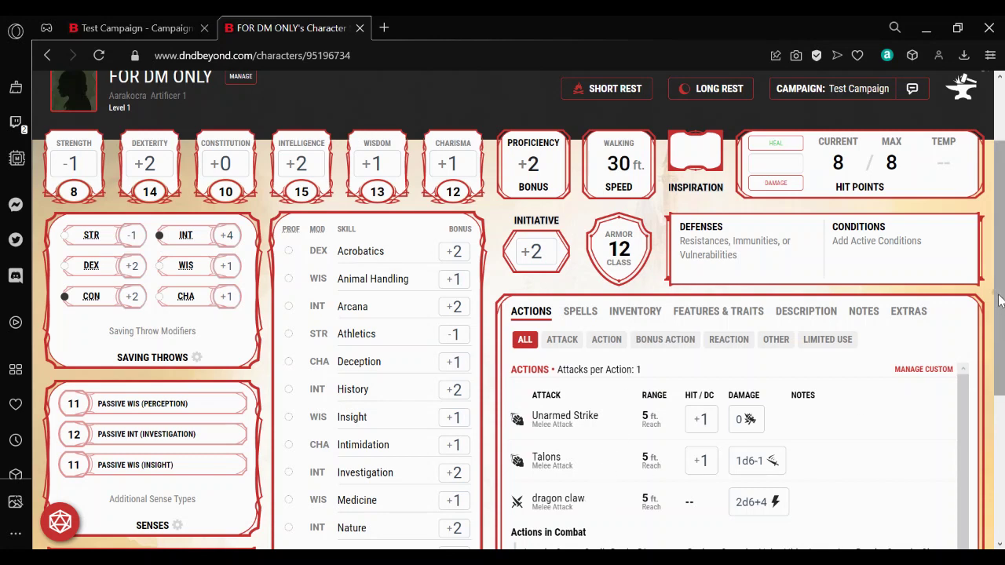
- Examine the custom dragon claw attack skill, the available dice, and the stats and actions across the DM's character sheet
drag(1001, 307, 1002, 426)
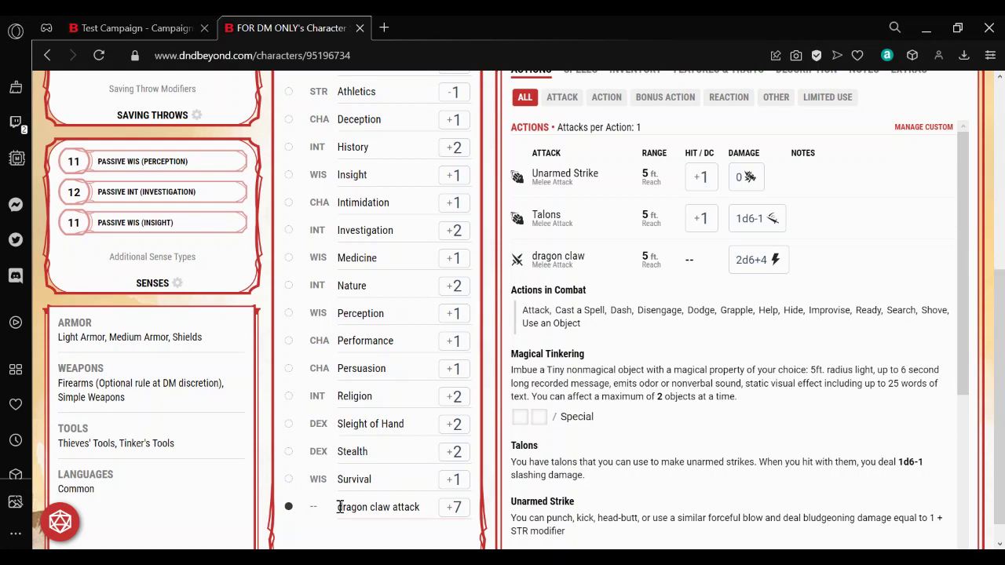
click(60, 520)
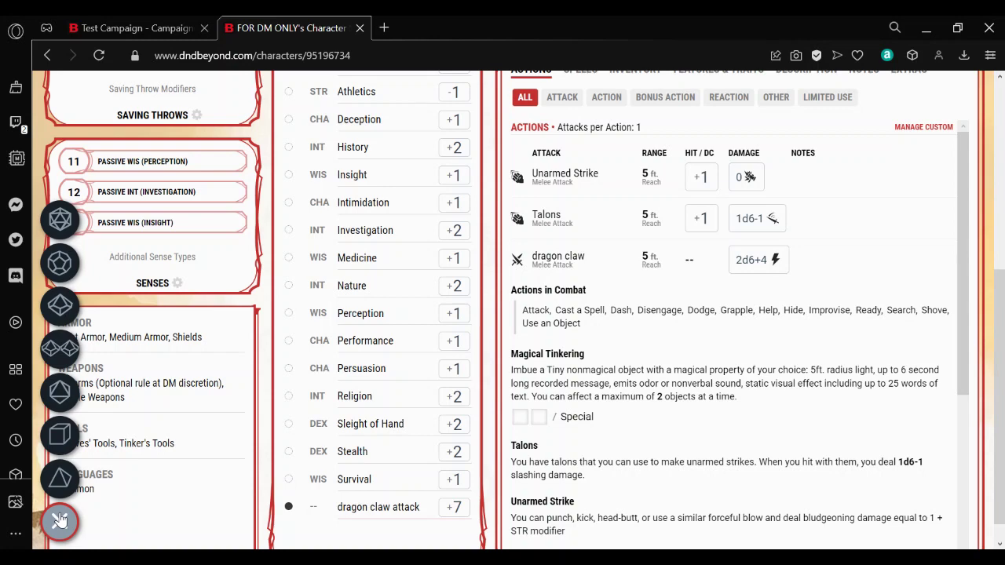
click(60, 519)
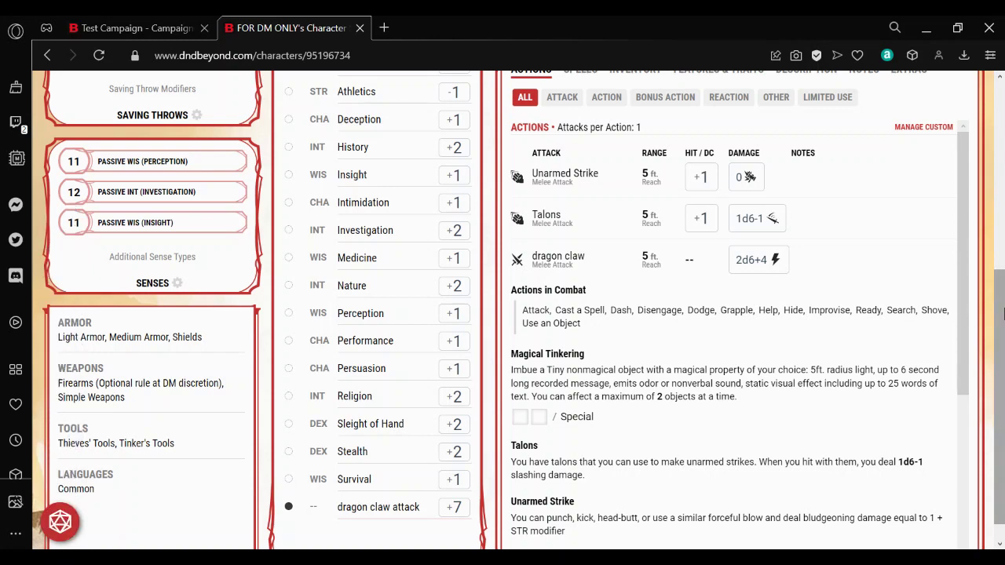
drag(996, 312, 1001, 175)
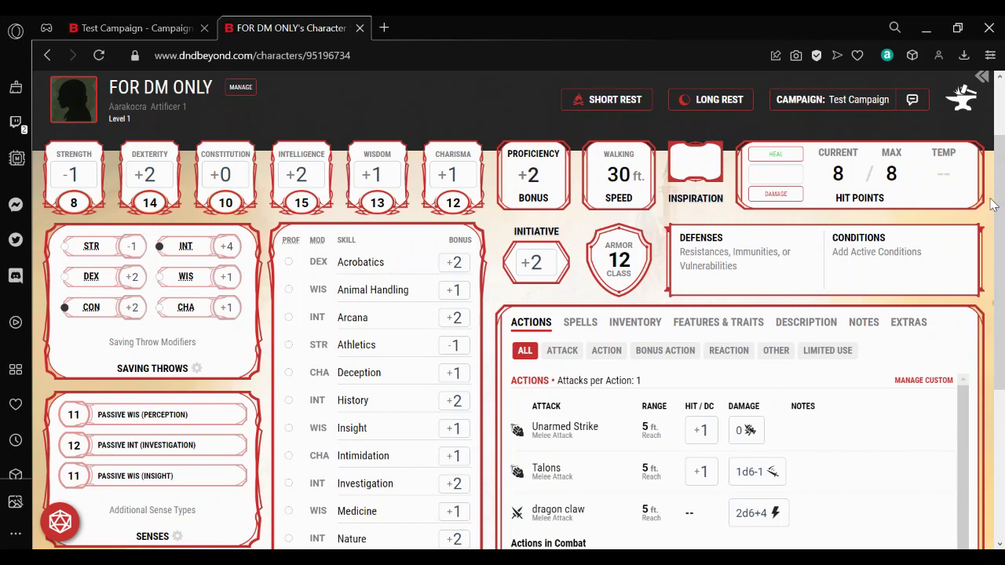
drag(999, 191, 996, 142)
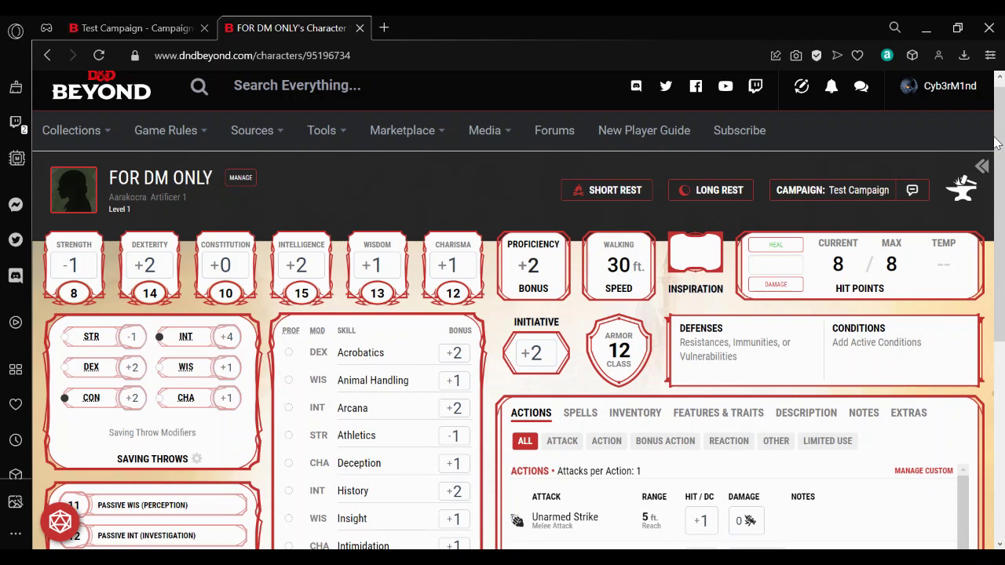
drag(994, 144, 1002, 243)
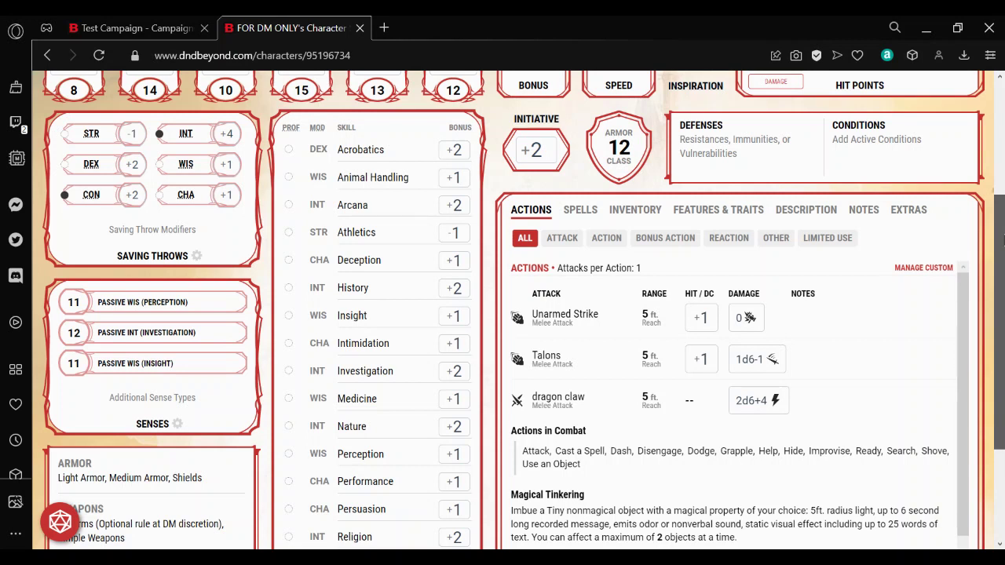
drag(1002, 240, 1002, 162)
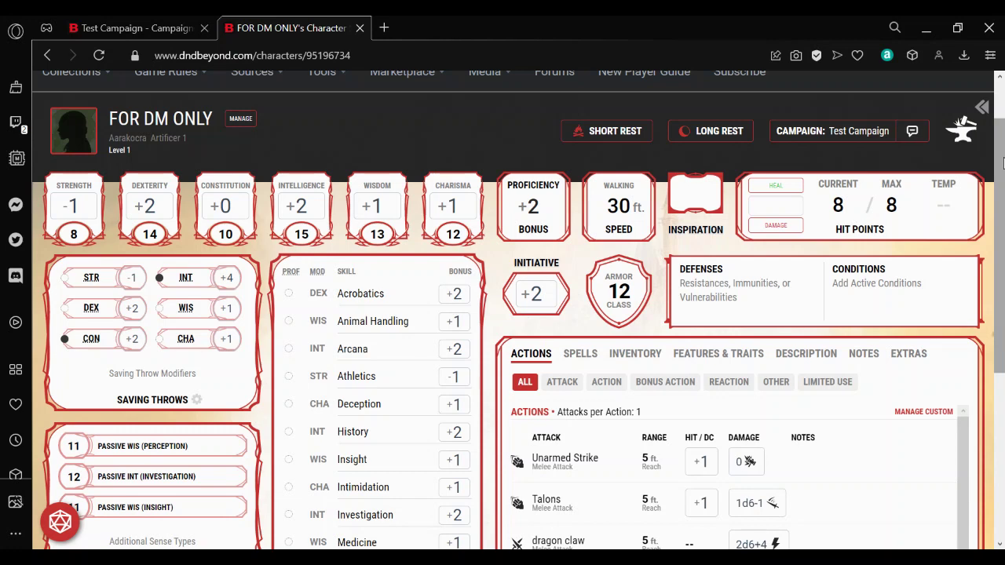
drag(1003, 162, 1002, 246)
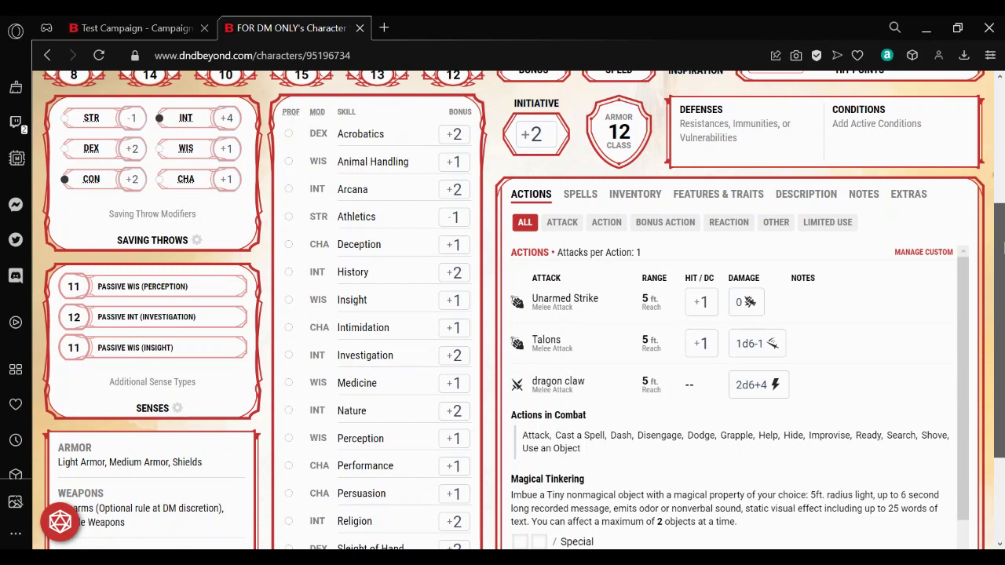
drag(1002, 246, 1003, 228)
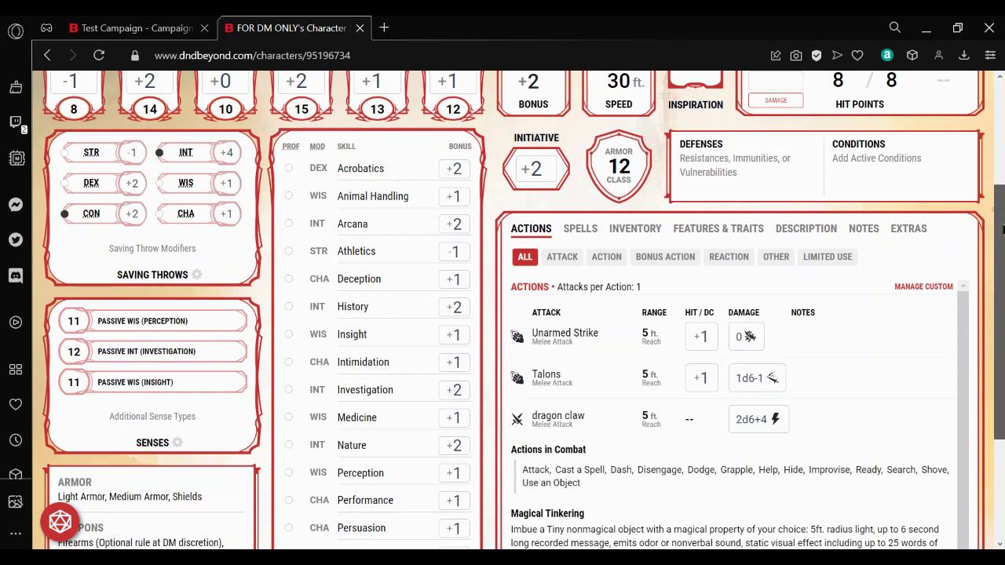
drag(1002, 228, 1003, 201)
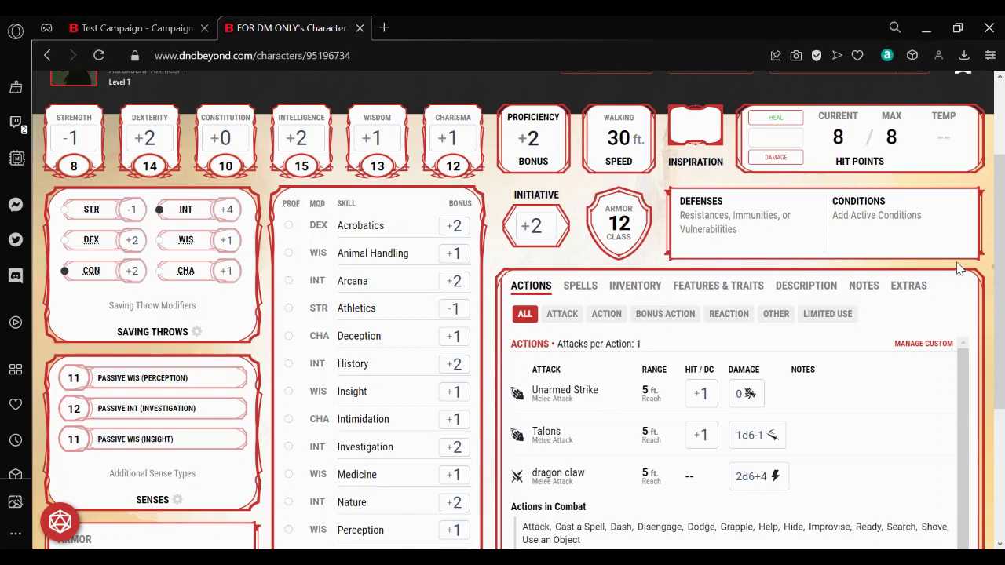
scroll(991, 223, up, 1)
scroll(991, 223, up, 2)
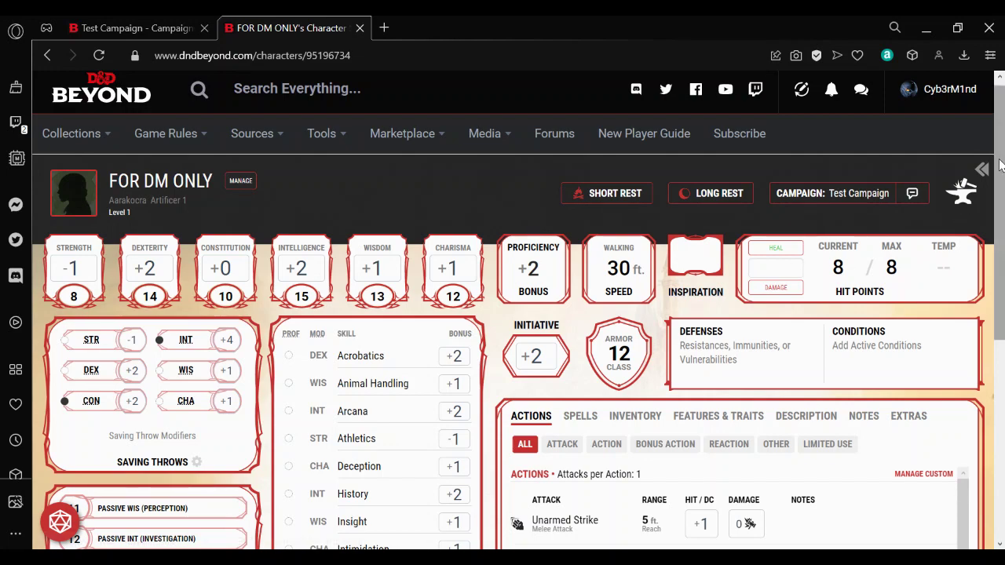
- Open the Aarakocra pet from the sheet's Extras and read its stat block and attacks
scroll(994, 308, down, 3)
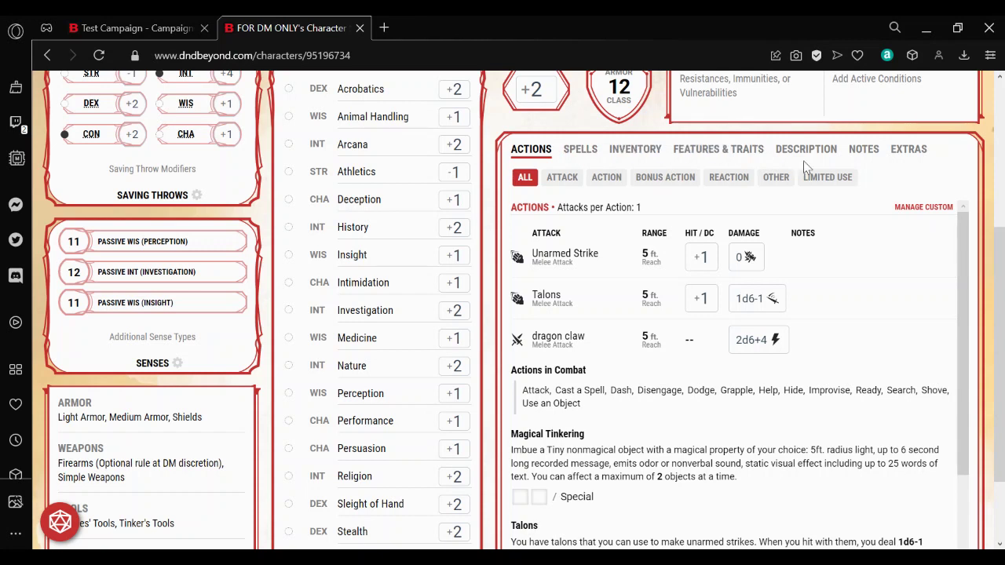
click(919, 158)
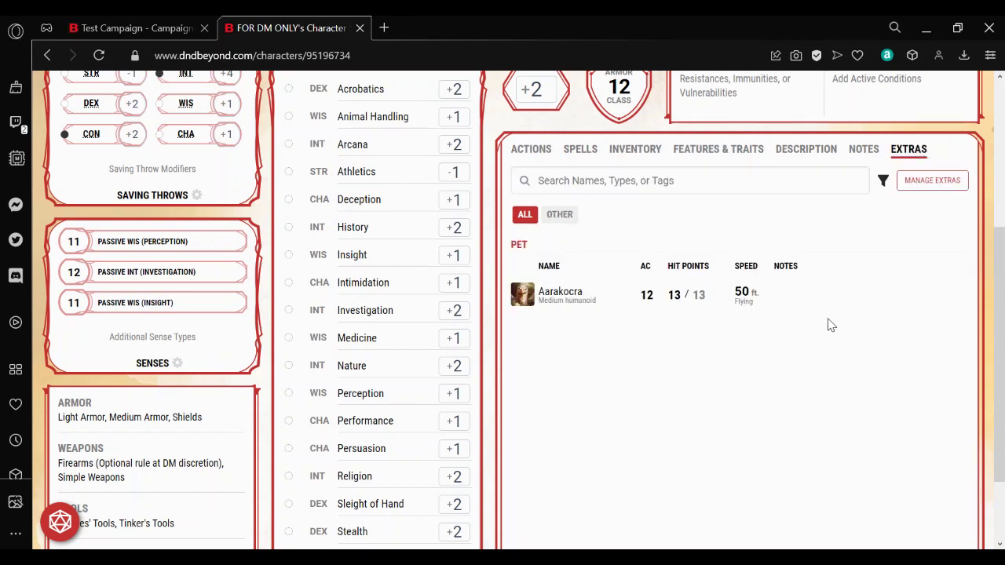
click(566, 302)
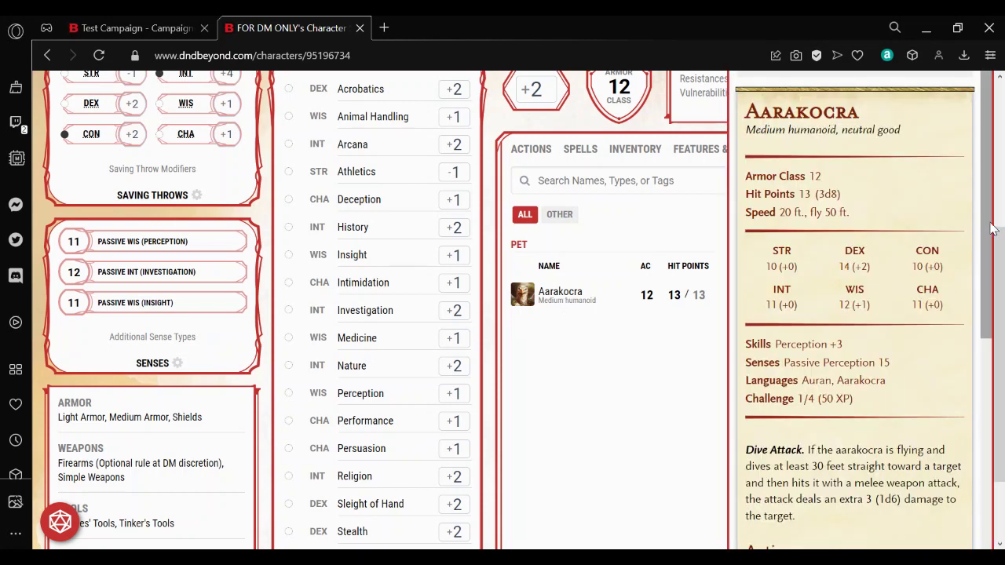
scroll(991, 228, down, 5)
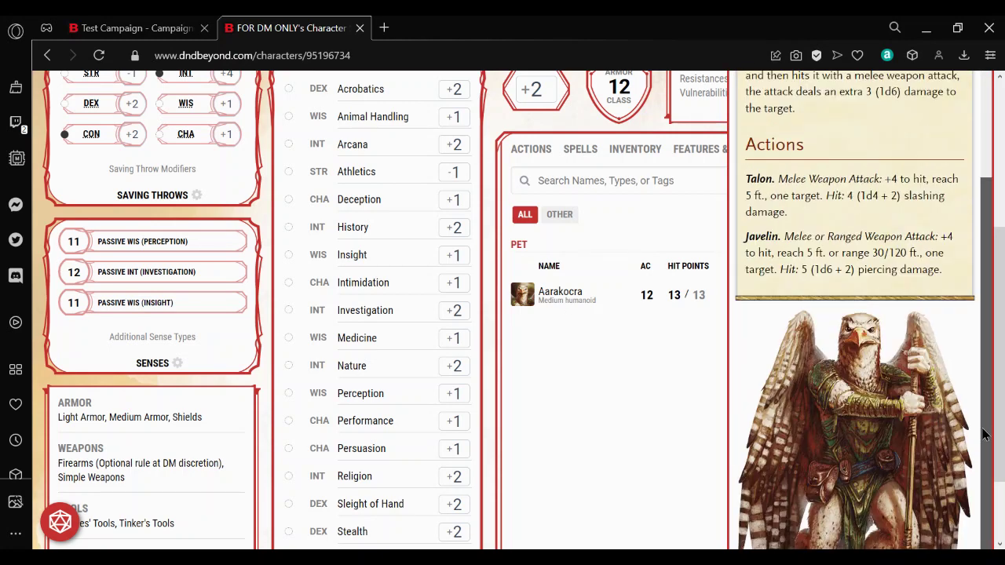
scroll(986, 434, up, 2)
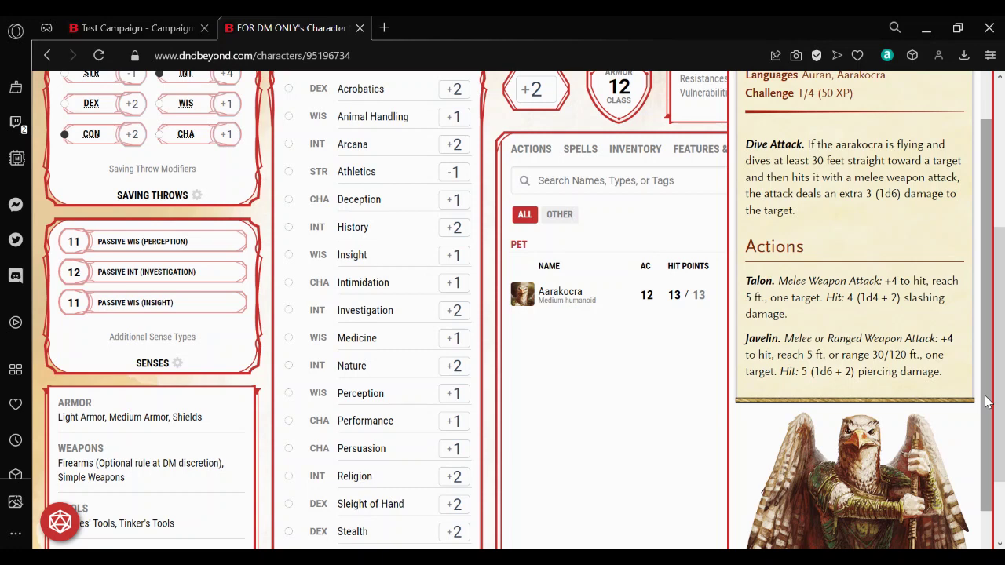
click(632, 450)
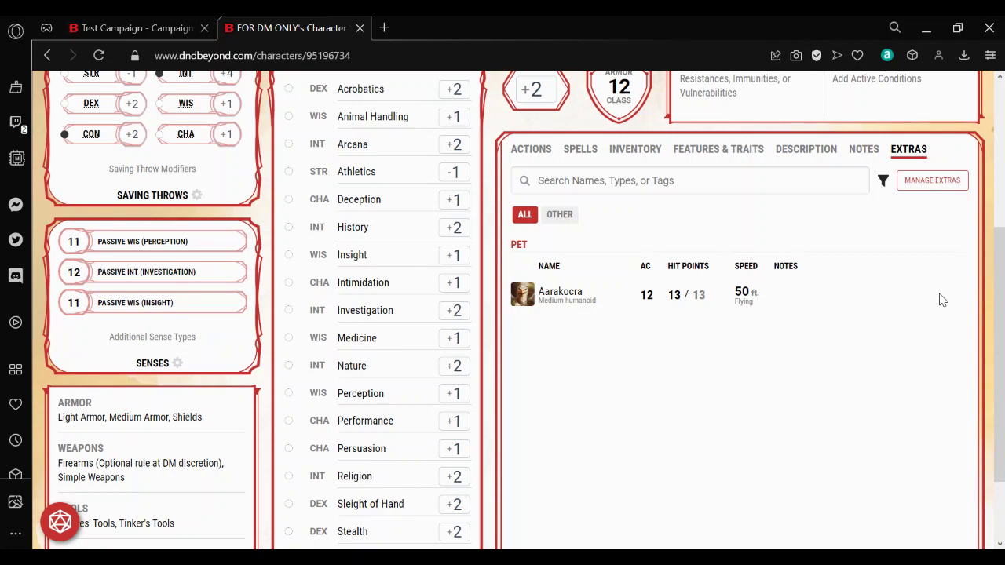
drag(1001, 284, 994, 166)
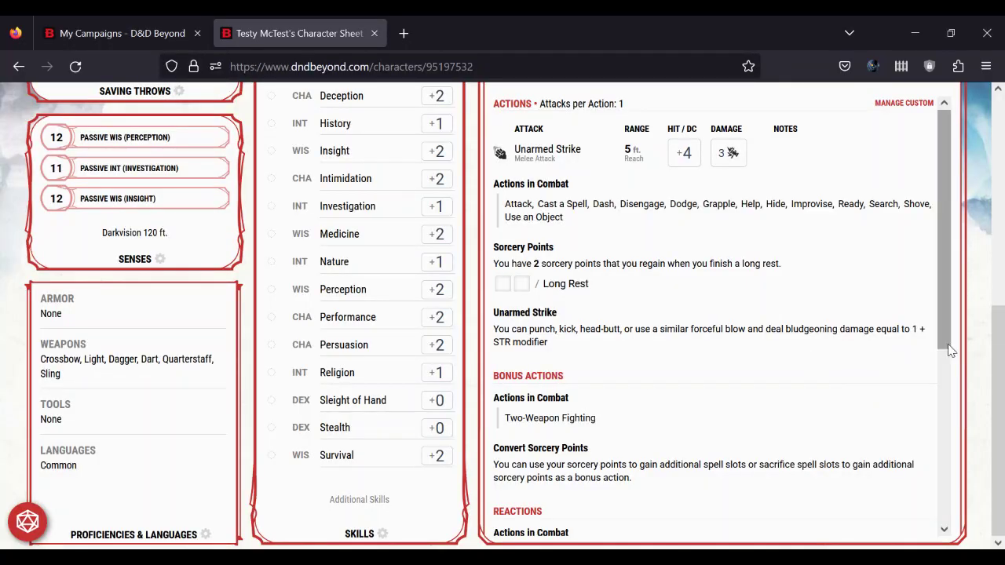
- Switch to the player's Firefox window, refresh My Campaigns, and view Test Campaign from the player's side
drag(998, 386, 996, 163)
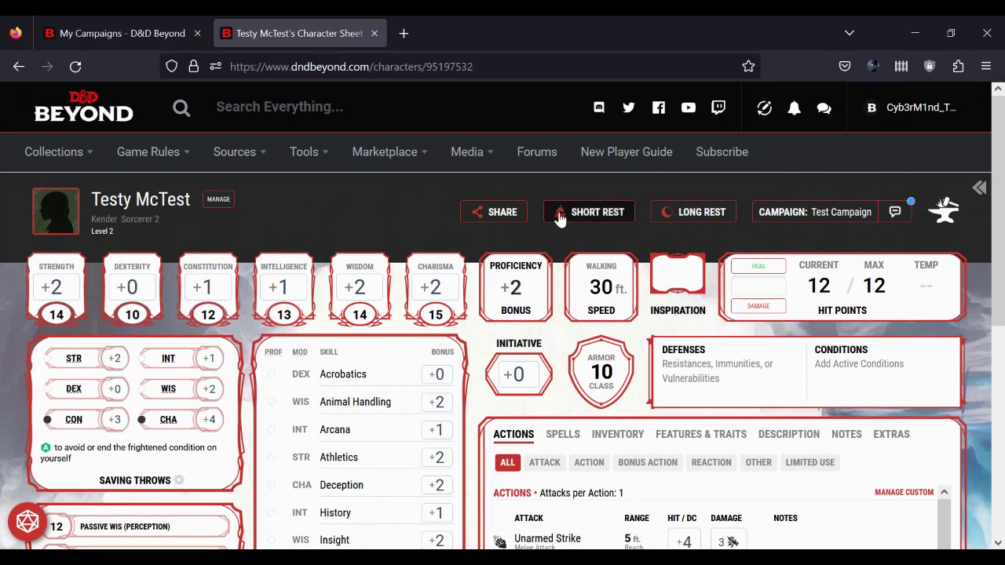
click(107, 33)
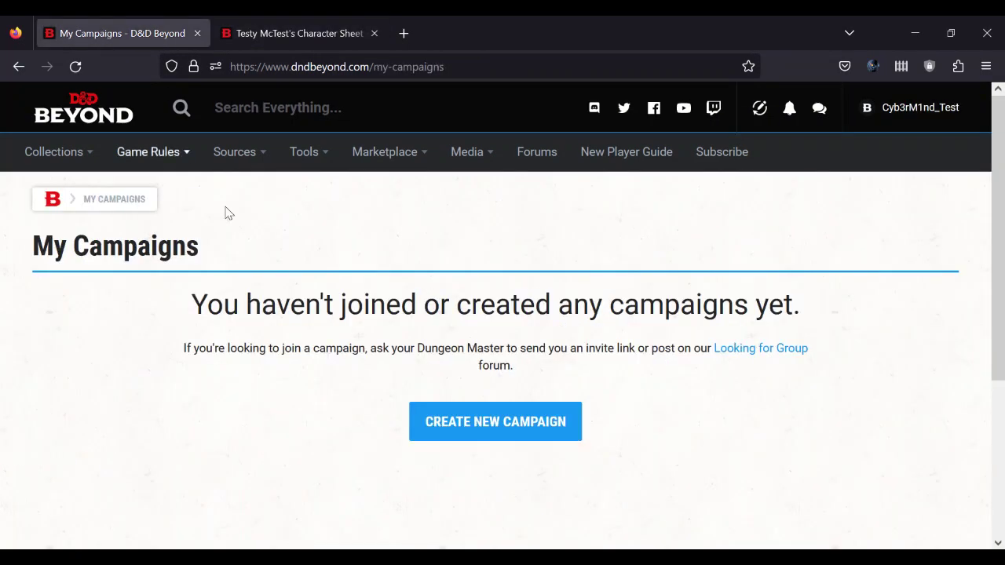
click(75, 66)
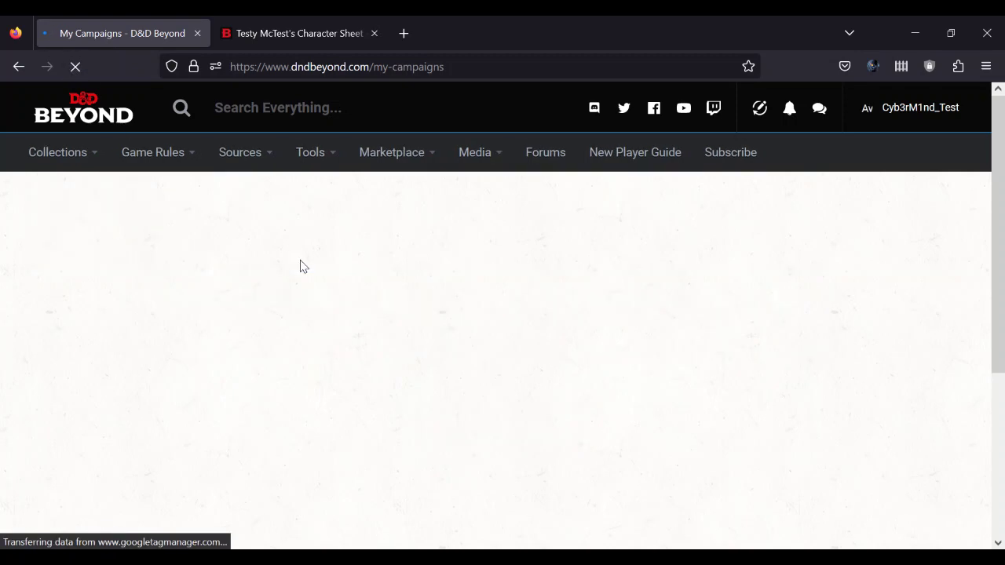
drag(998, 188, 998, 303)
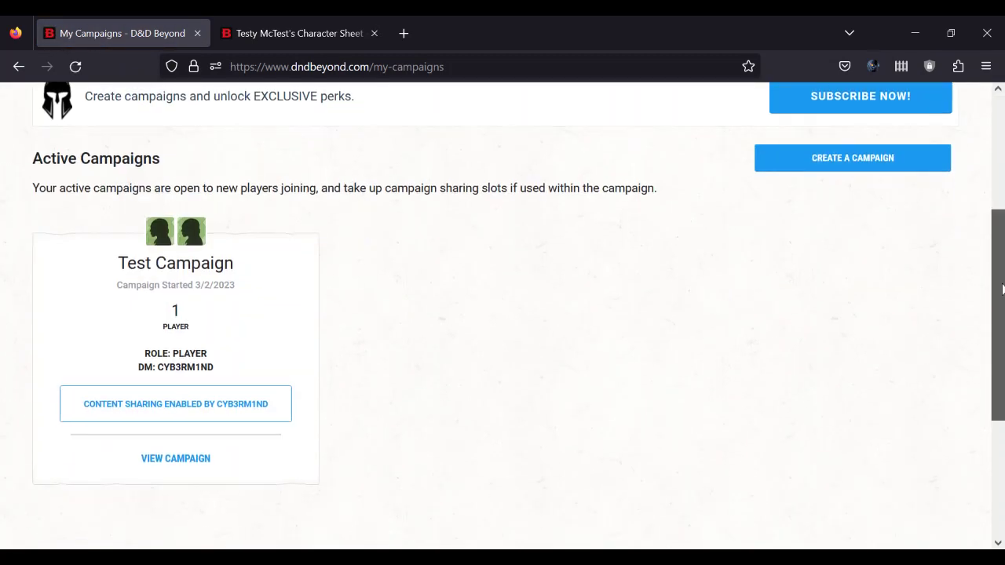
click(173, 460)
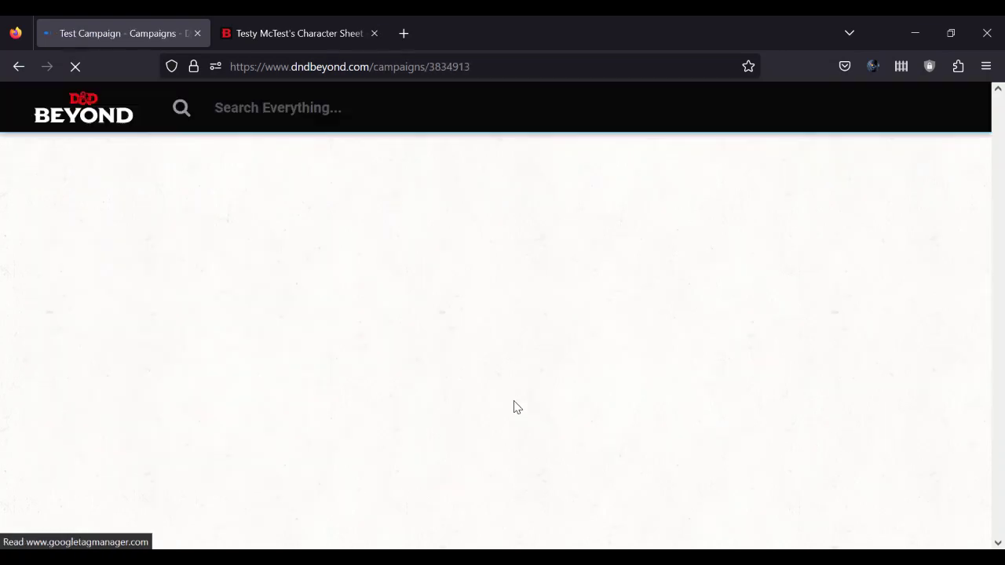
drag(999, 146, 987, 291)
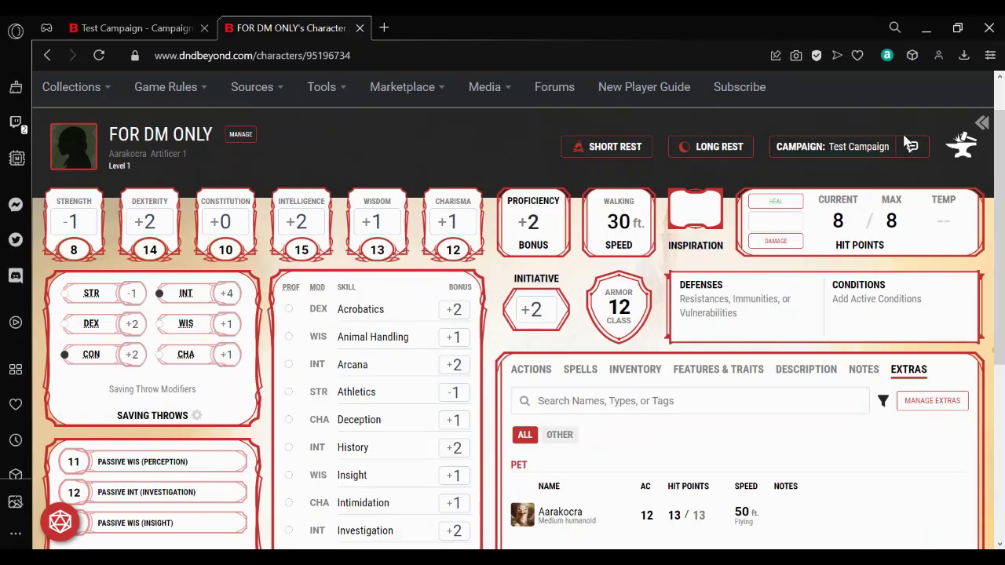
- Add a second custom skill to the DM's character sheet and open its details
drag(999, 137, 991, 321)
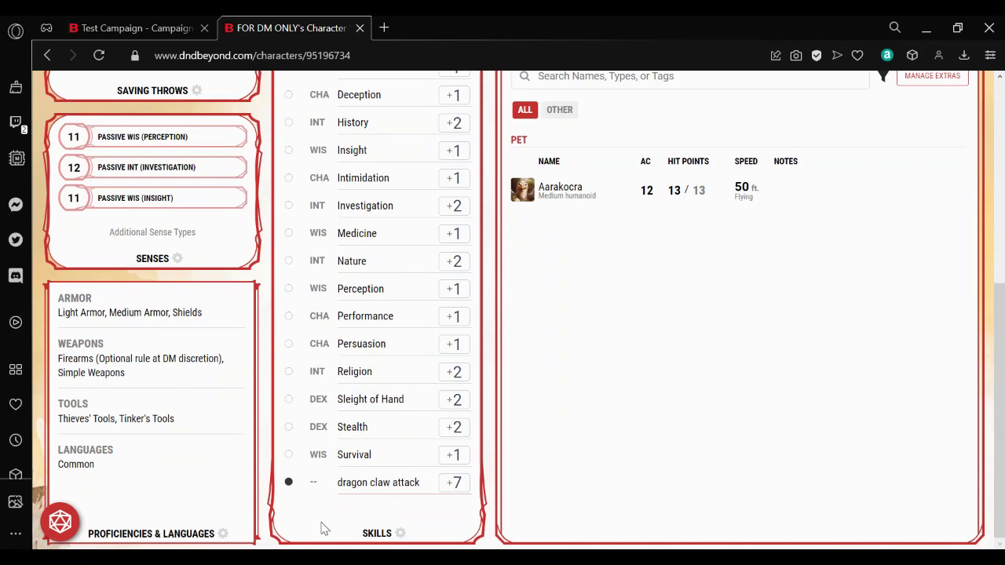
click(388, 539)
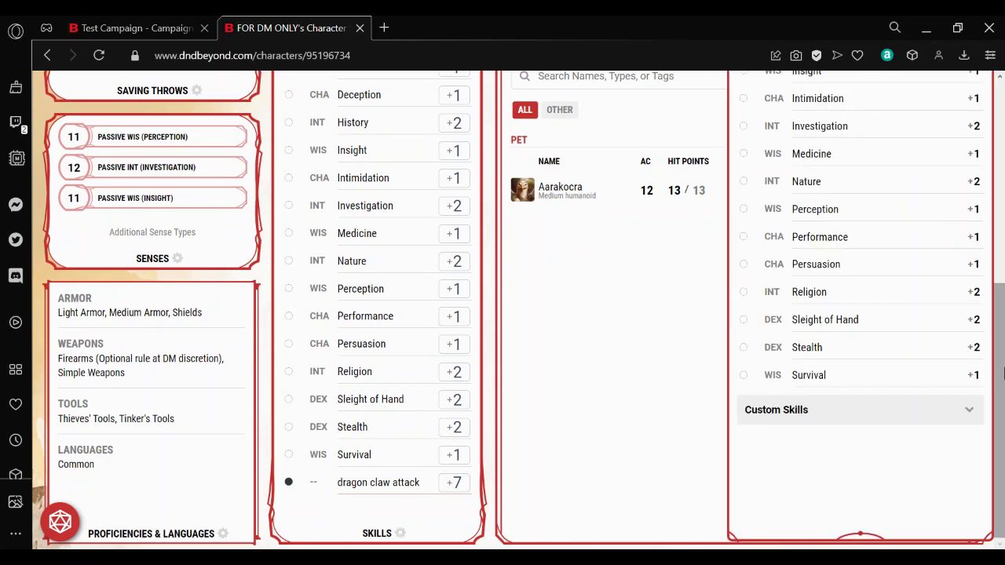
mouse_move(999, 315)
mouse_down()
mouse_move(1003, 295)
mouse_move(1001, 314)
mouse_up()
click(906, 416)
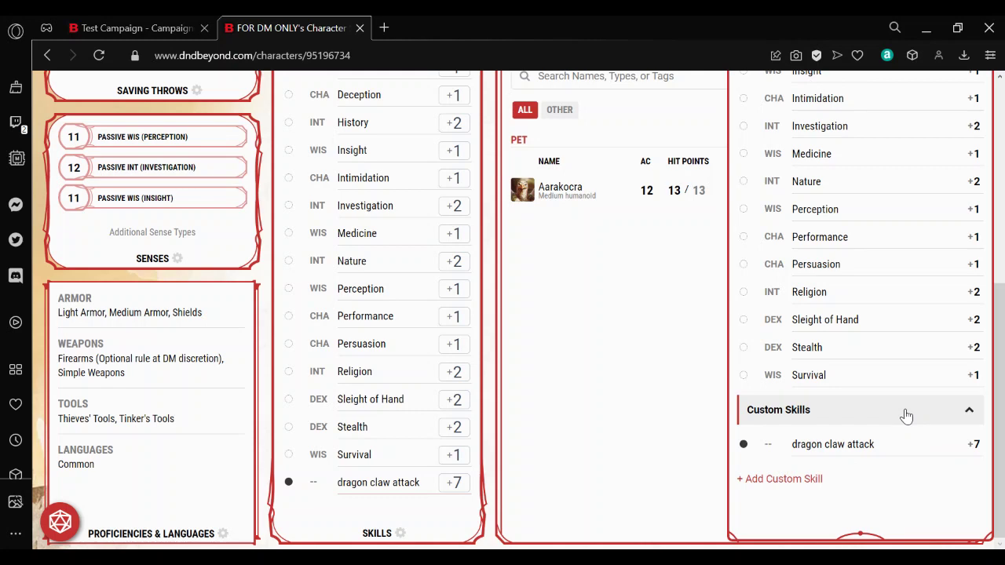
click(809, 479)
click(846, 477)
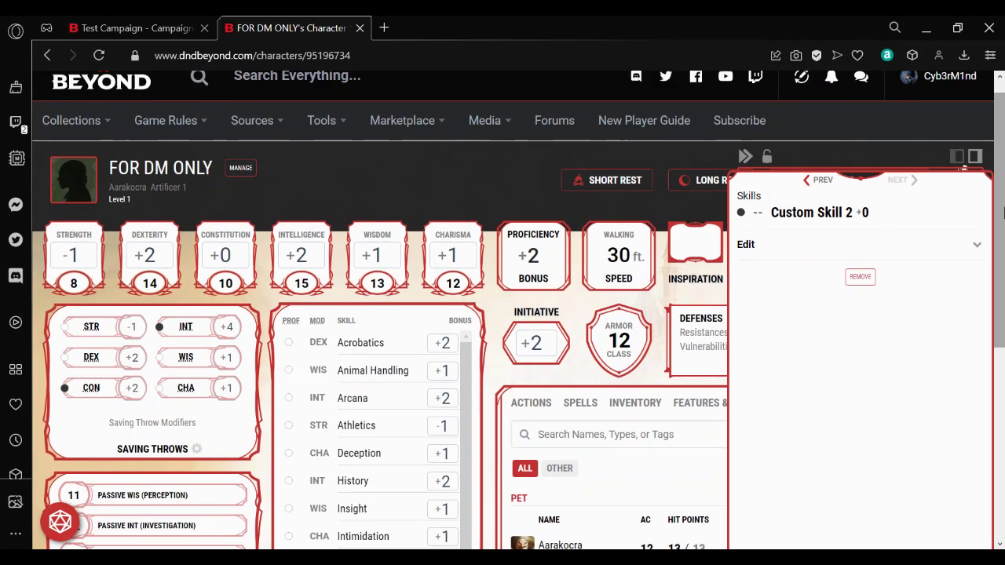
- Rename Custom Skill 2 as "Strength Attack" and set its stat to STR
click(882, 250)
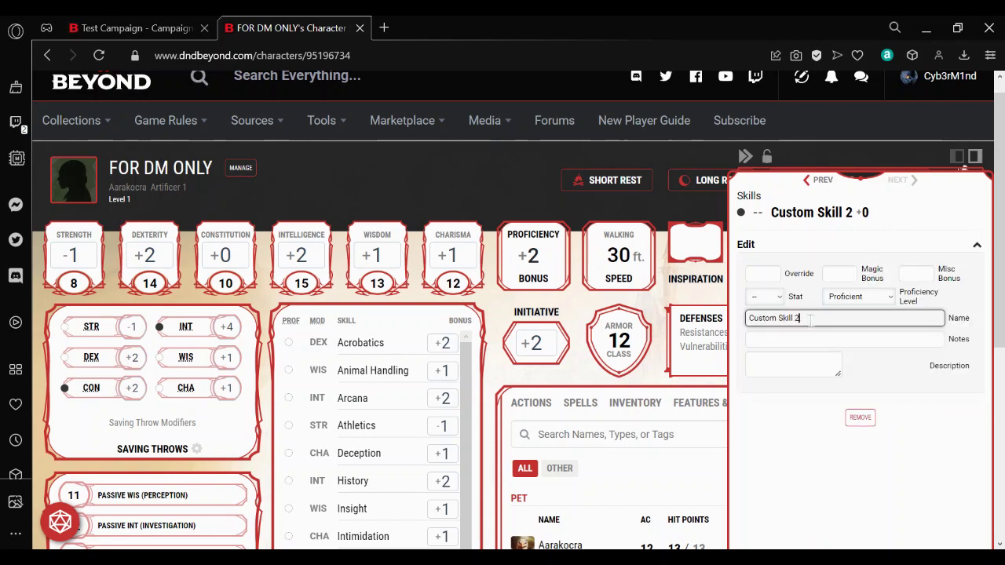
drag(810, 319, 736, 316)
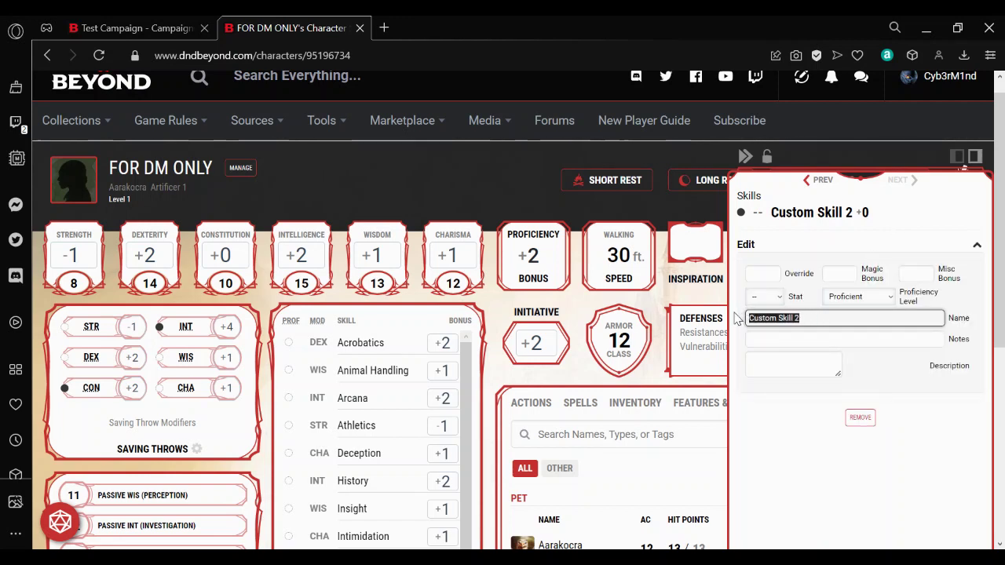
text(Strength)
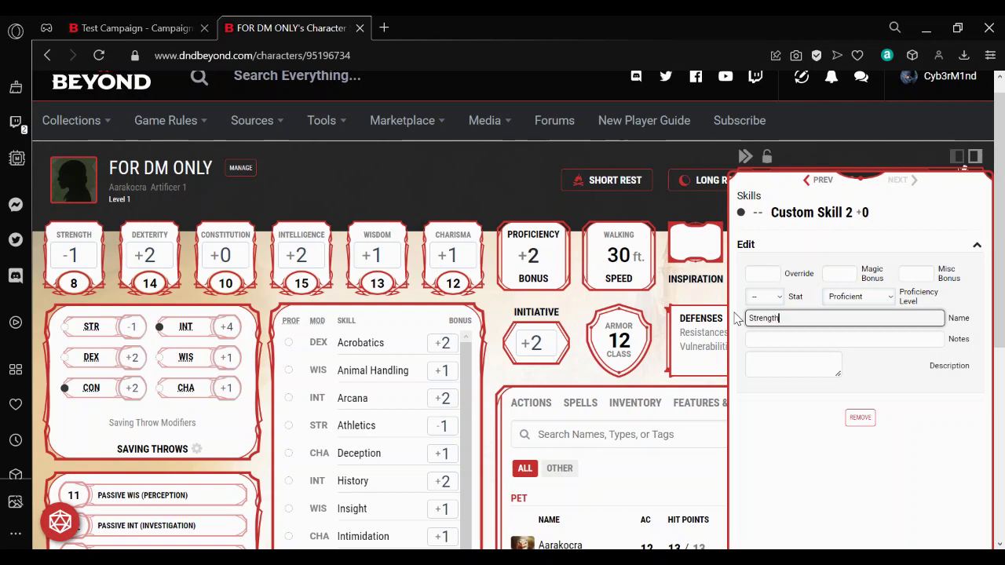
text( Attack)
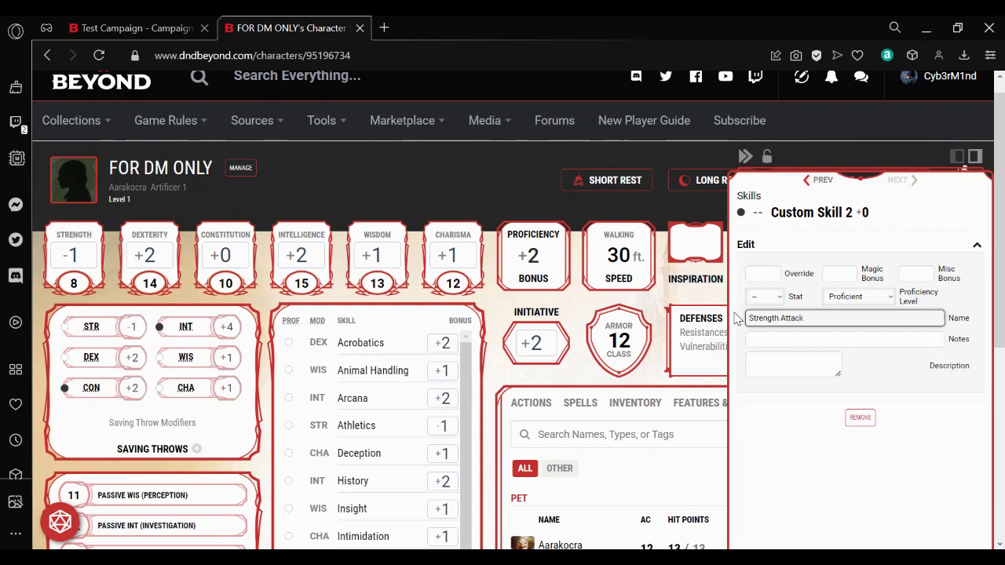
click(777, 300)
click(773, 321)
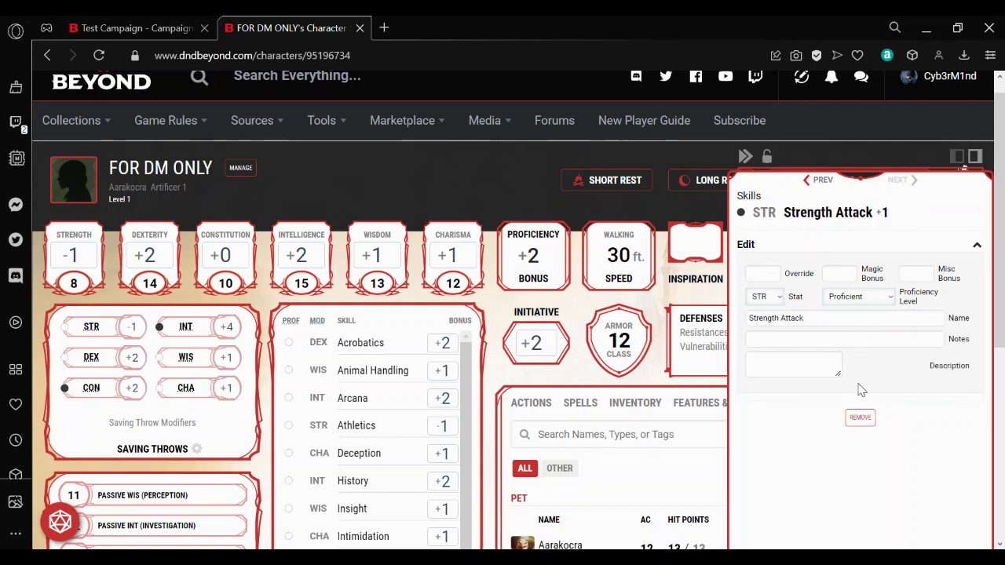
click(808, 370)
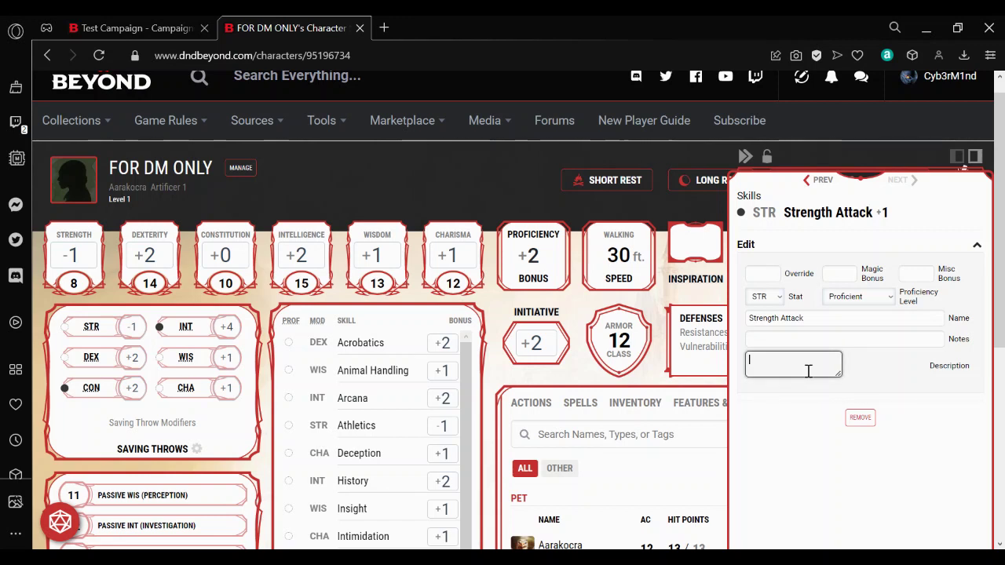
click(508, 381)
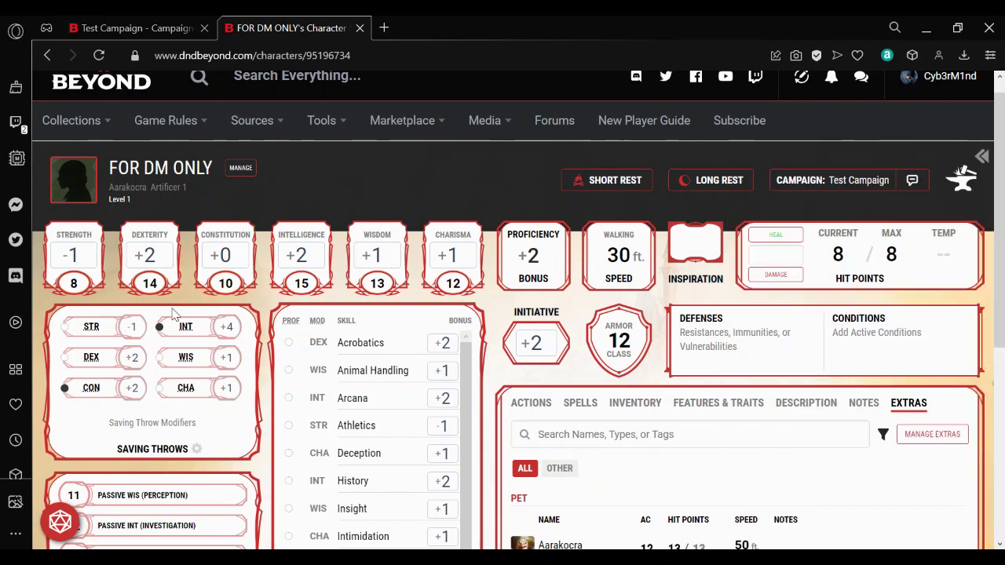
- Override the DM character's Strength score with 15
click(87, 259)
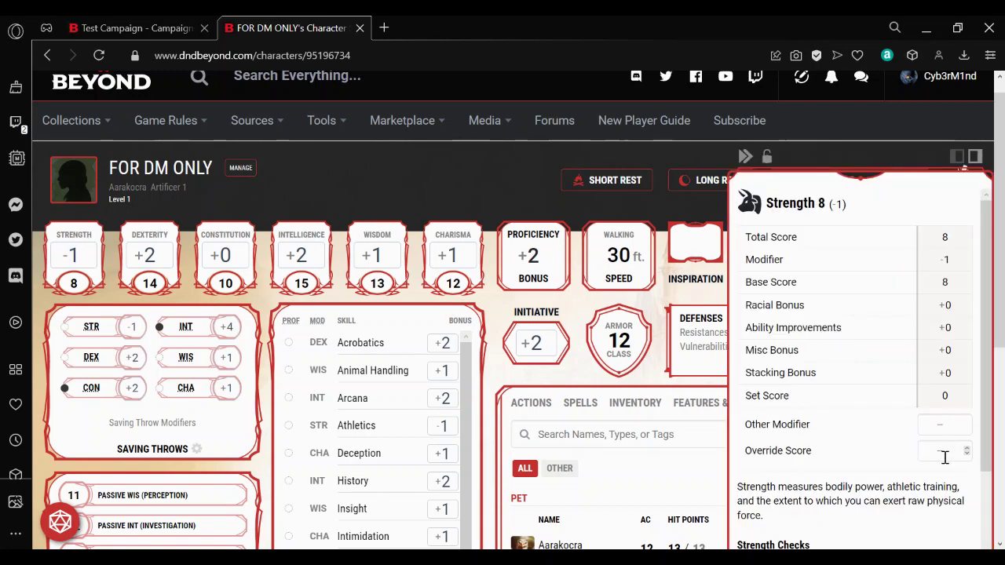
click(945, 451)
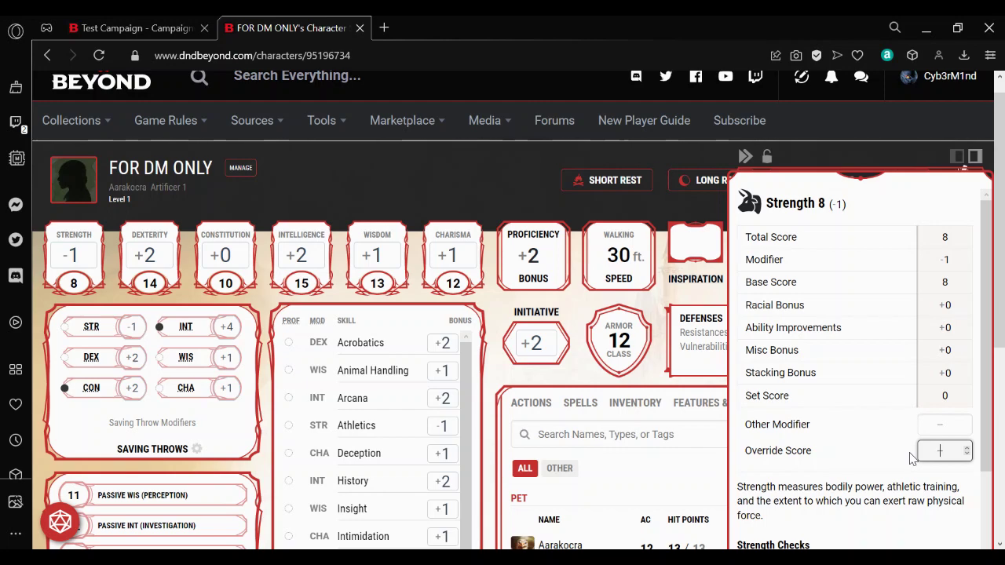
text(15)
click(501, 376)
- Roll the Strength Attack custom skill as a flat one-die check sent only to Self
scroll(948, 451, down, 5)
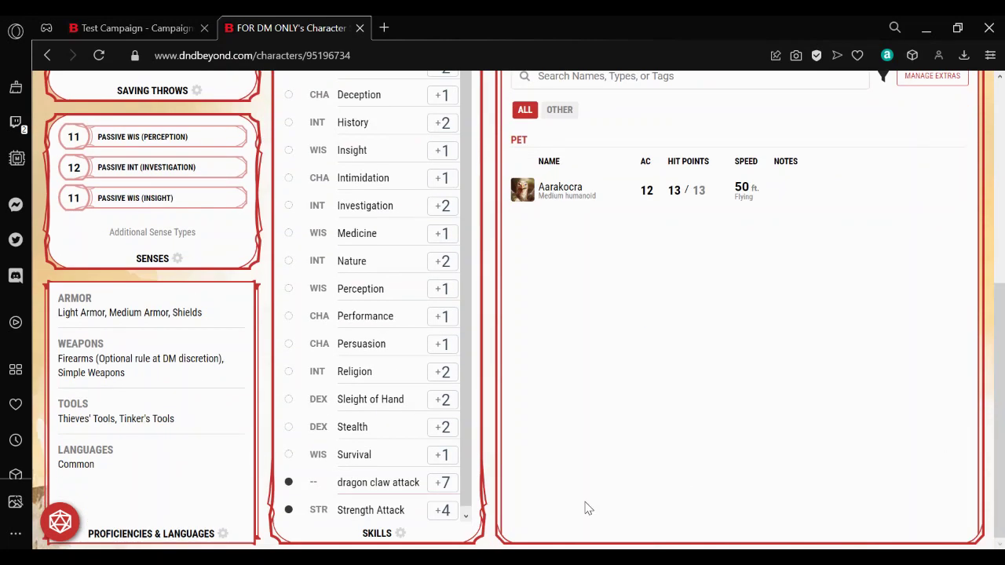
right_click(440, 516)
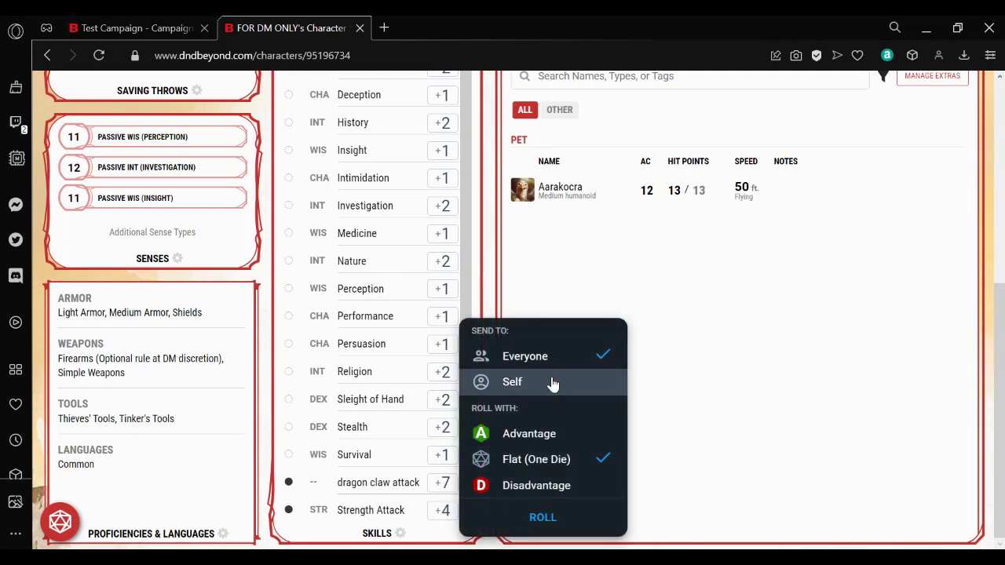
click(553, 383)
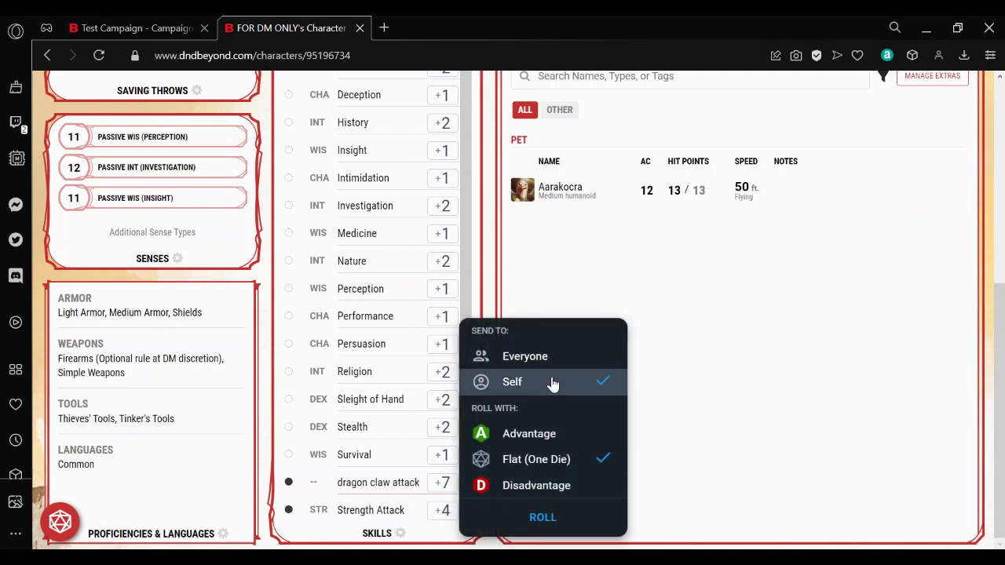
click(560, 525)
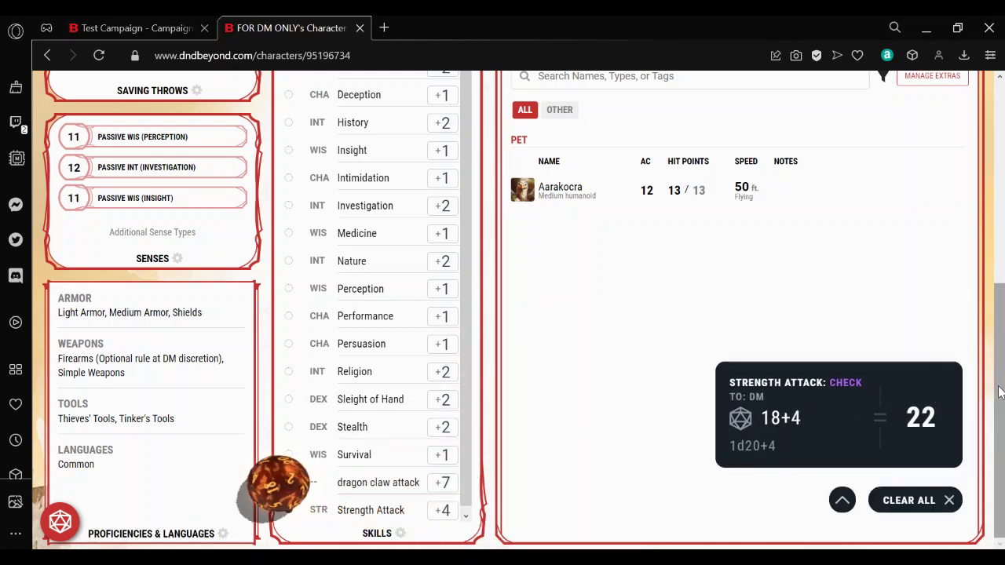
- Change the DM character's Strength override score to 12
drag(1000, 393, 1002, 167)
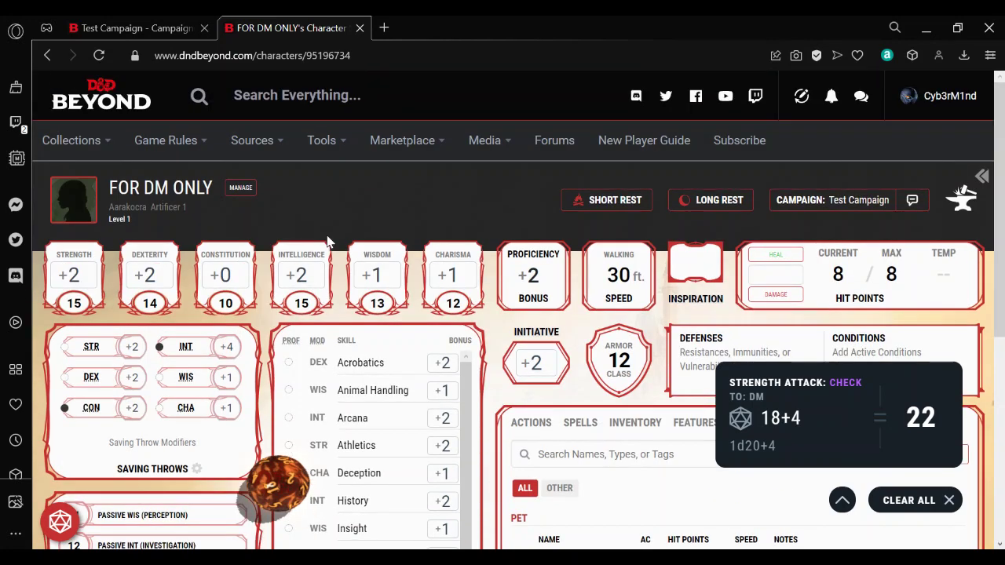
click(74, 262)
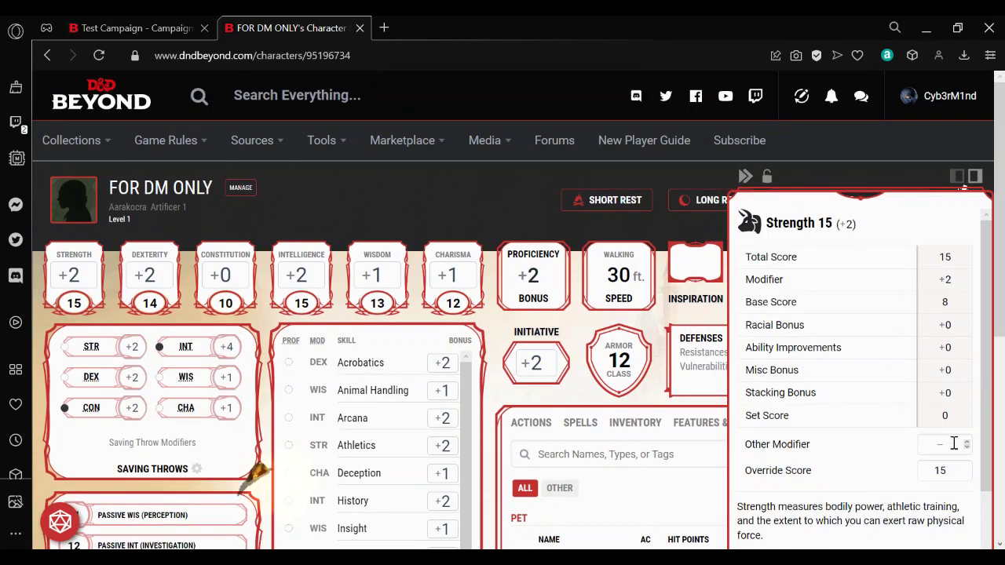
click(916, 472)
text(12)
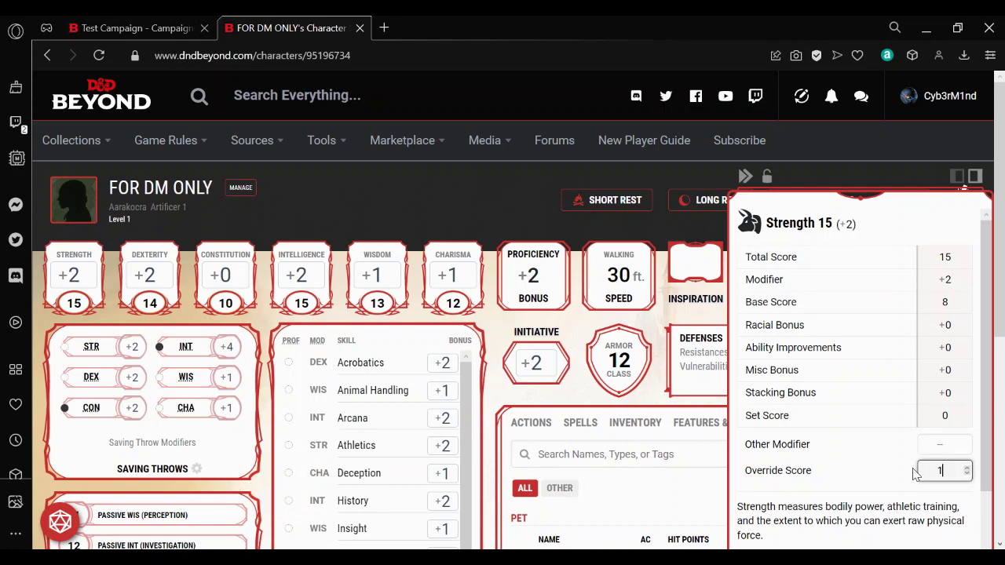
click(497, 399)
- Roll the Strength Attack custom skill with Advantage, sent only to Self
scroll(974, 410, down, 5)
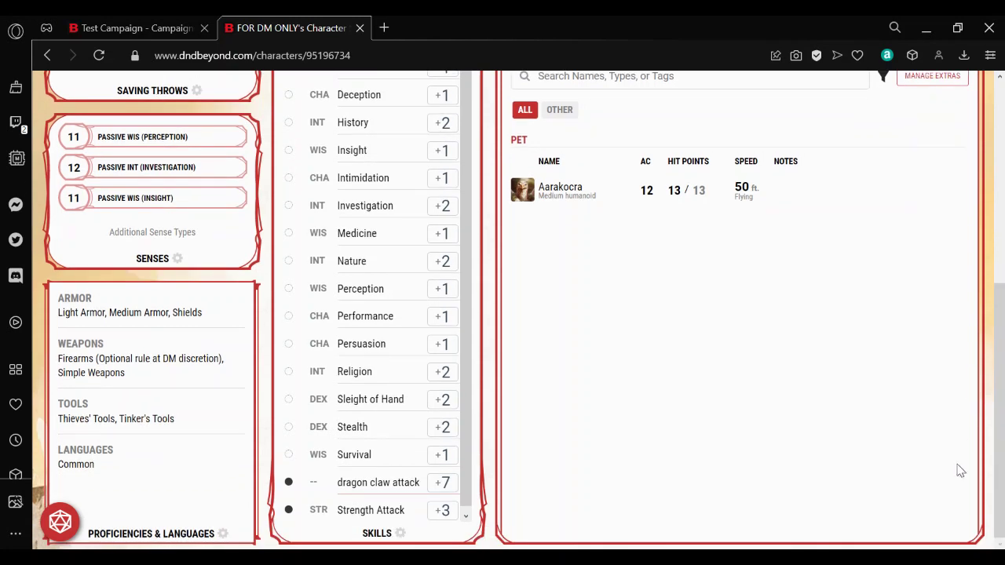
right_click(445, 512)
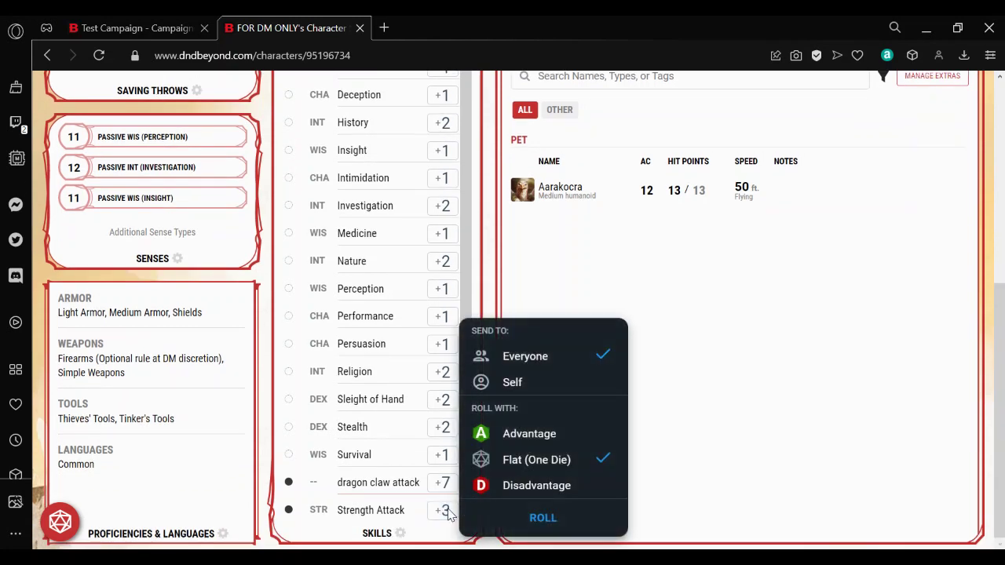
click(549, 382)
click(559, 439)
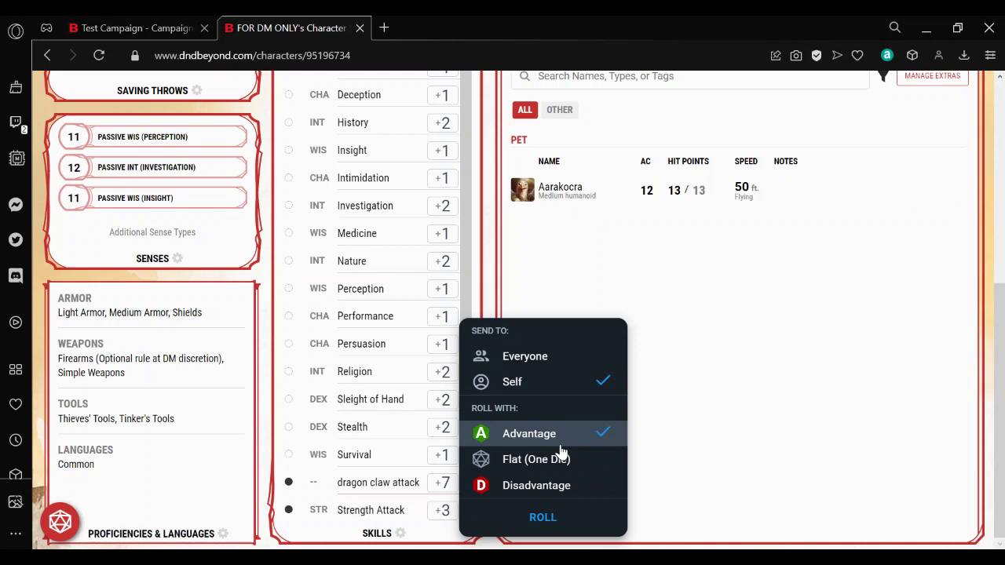
click(536, 518)
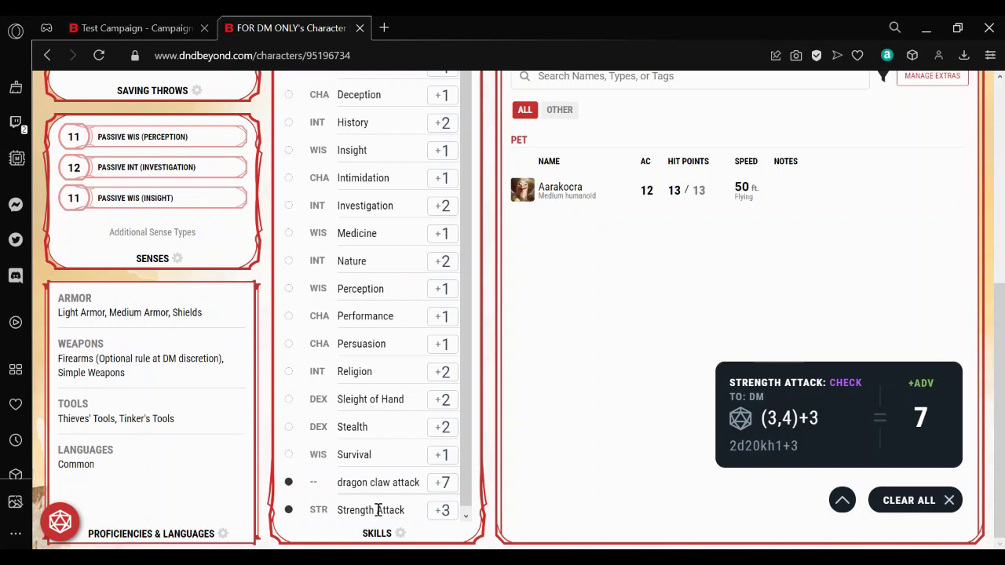
- Review the customization options of the Wisdom saving throw, close its details, and clear the displayed roll results
drag(1003, 326, 1002, 181)
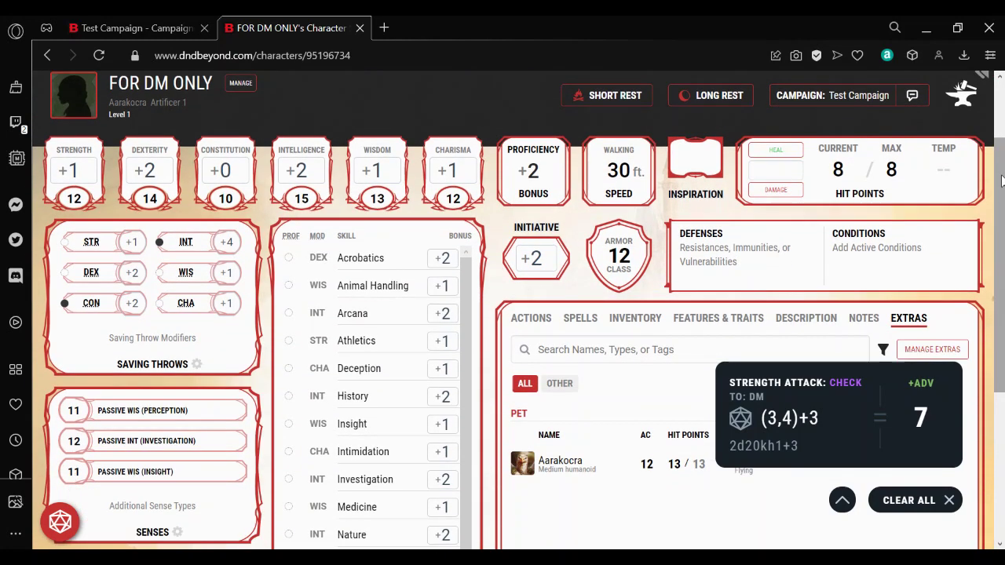
click(160, 279)
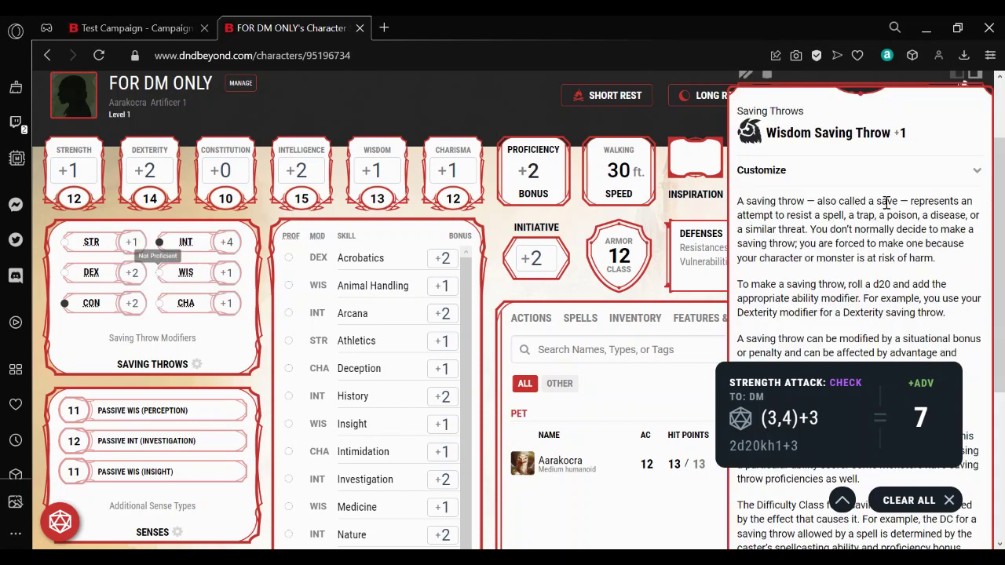
click(895, 165)
click(911, 183)
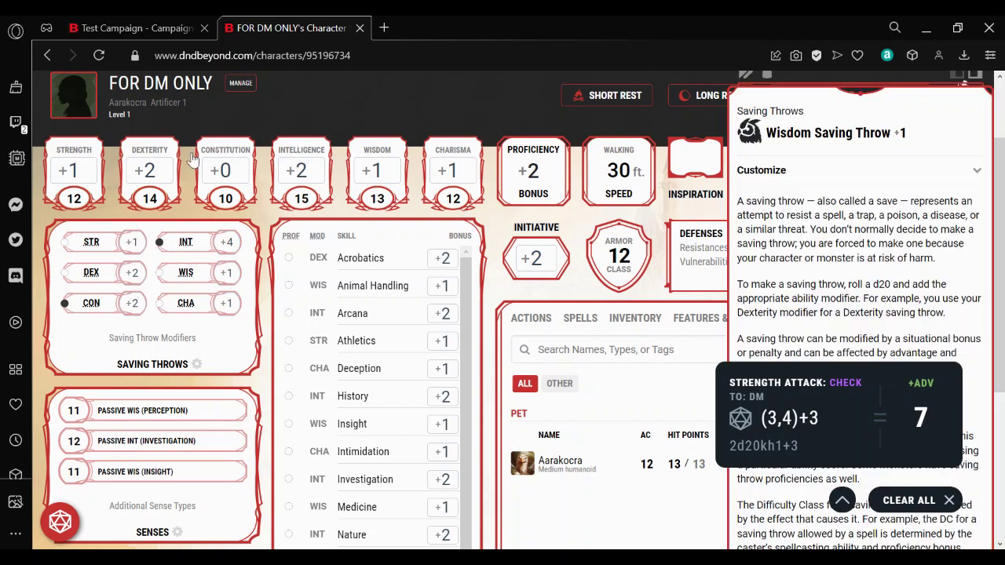
click(810, 172)
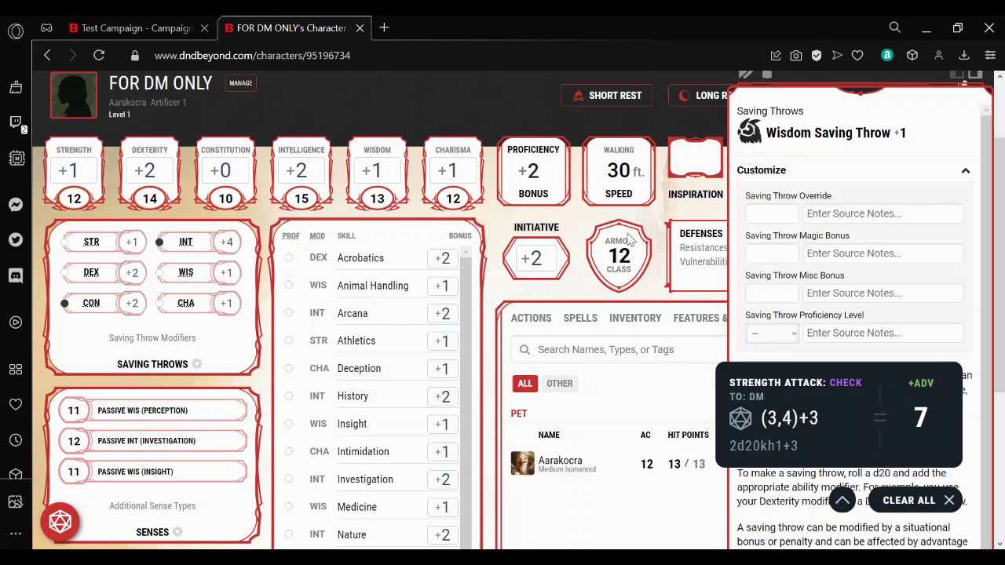
click(491, 243)
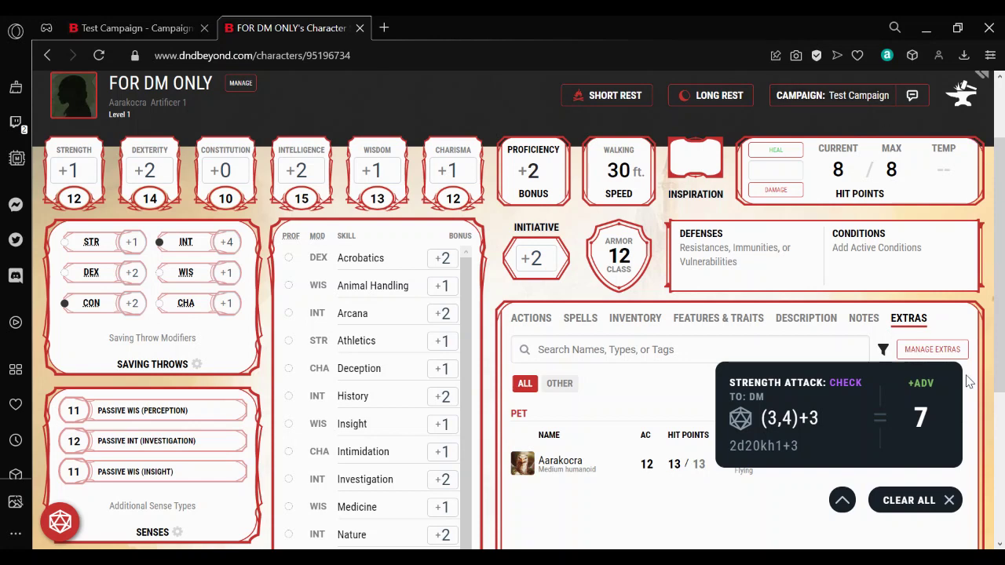
click(932, 507)
- View the Aarakocra pet's stat block from the Extras and close it
scroll(759, 139, down, 3)
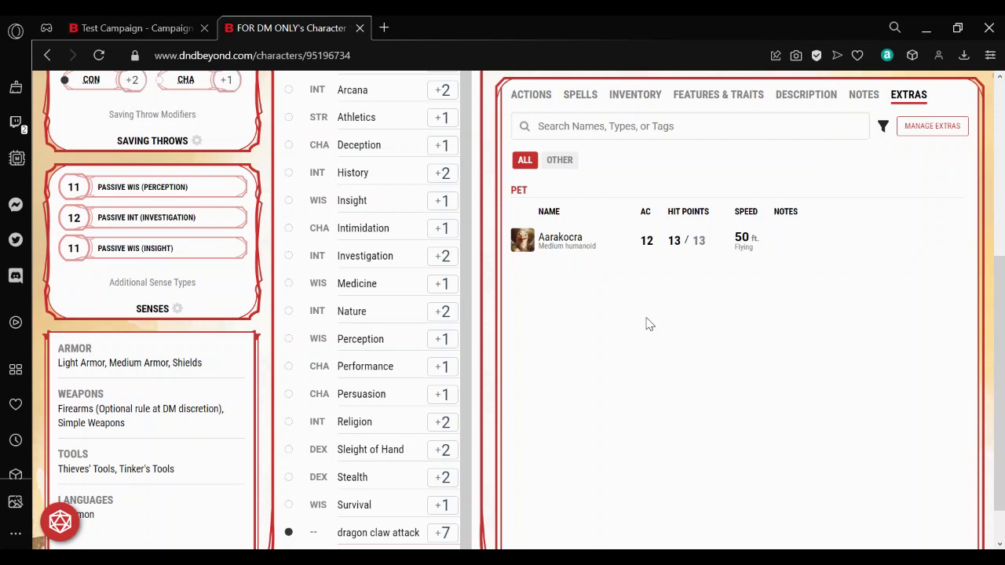
click(568, 240)
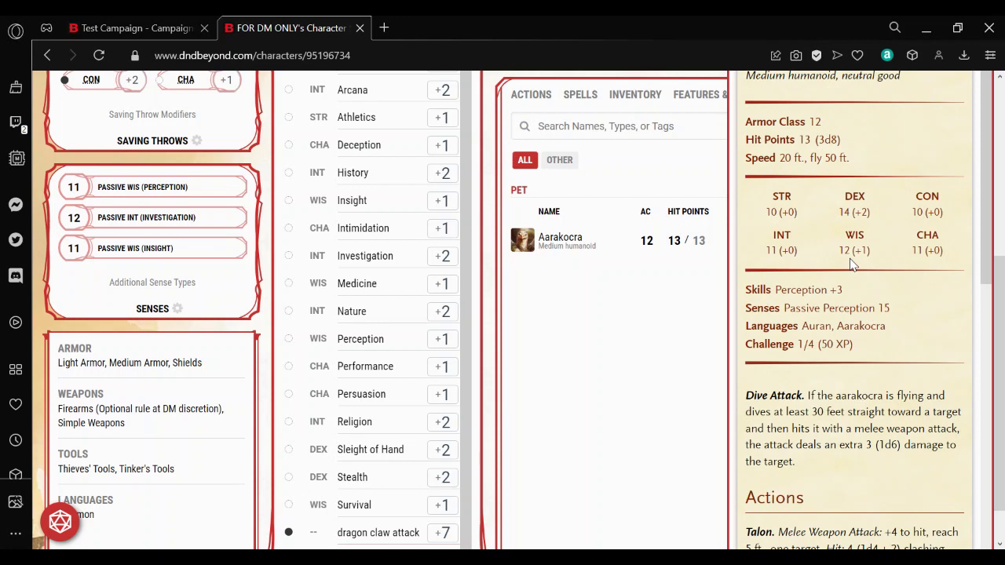
click(611, 359)
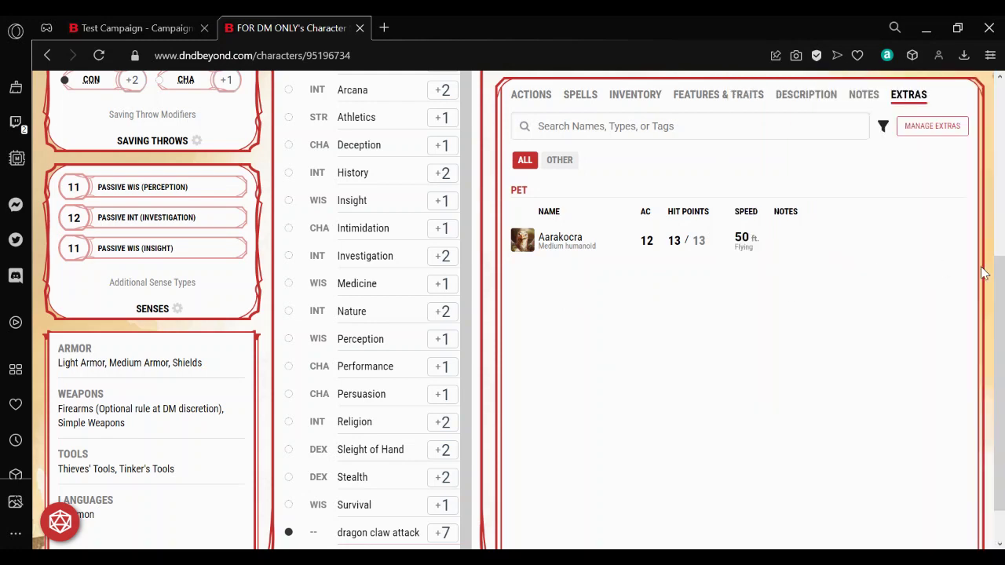
- Look over the DM's character sheet and view the Acrobatics skill's details, then close them
drag(999, 304, 991, 151)
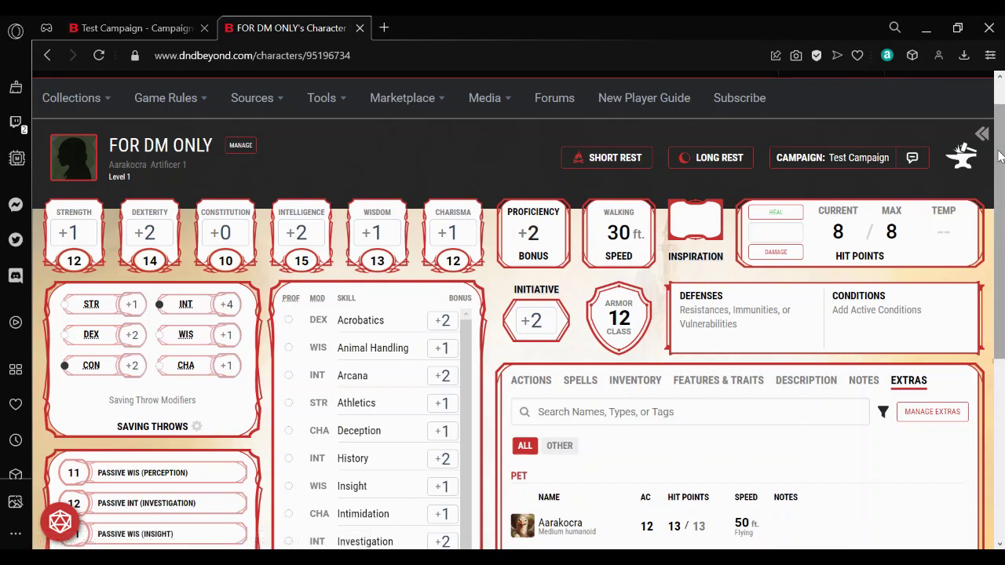
mouse_move(1001, 169)
mouse_down()
mouse_move(1003, 255)
mouse_move(1004, 162)
mouse_up()
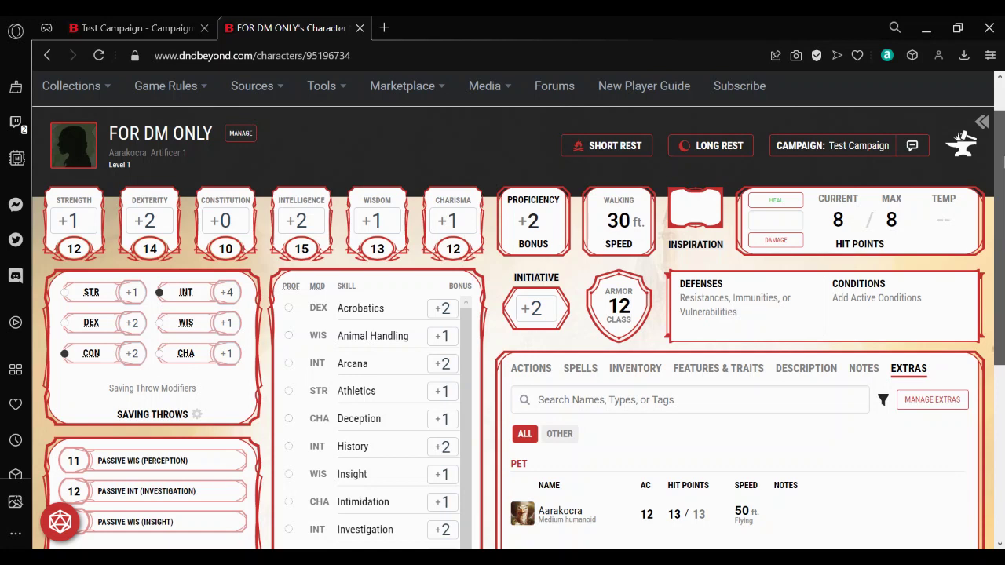
drag(1003, 161, 1003, 212)
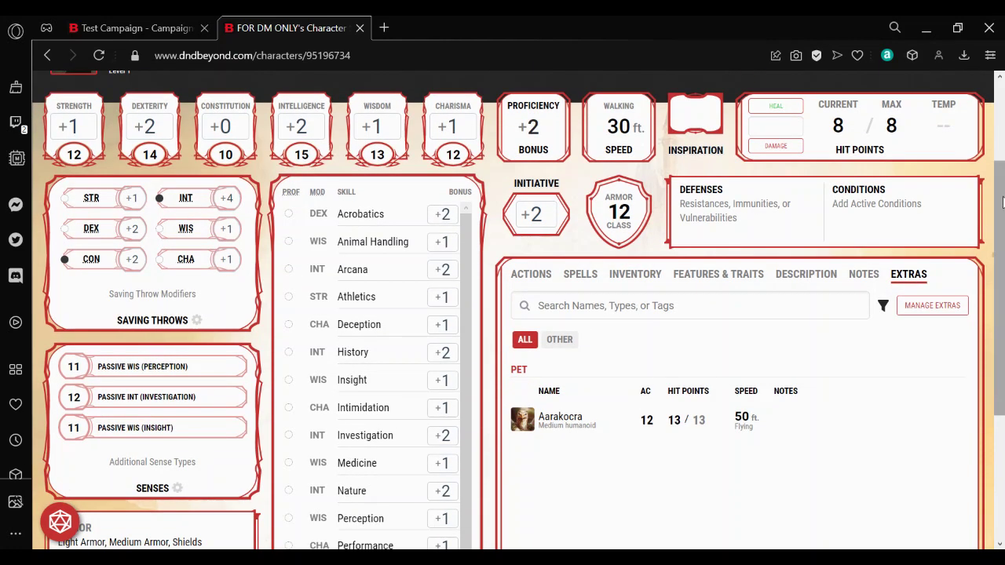
drag(1003, 196, 1003, 98)
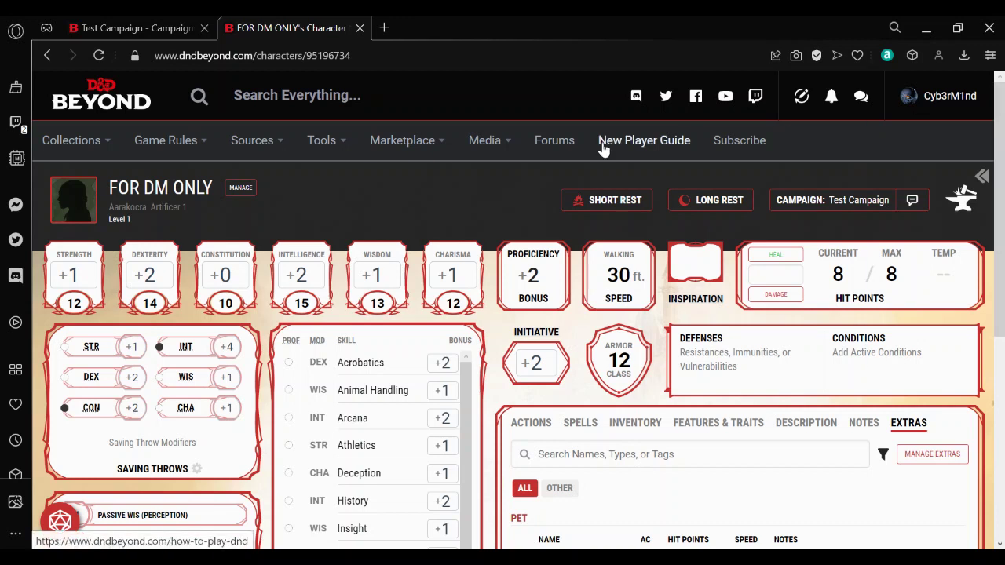
click(365, 361)
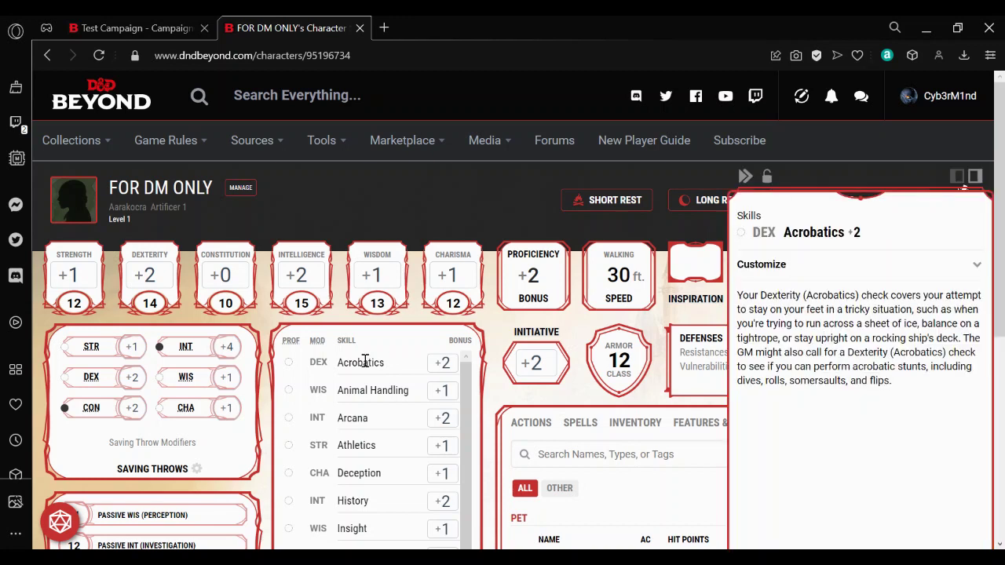
click(421, 189)
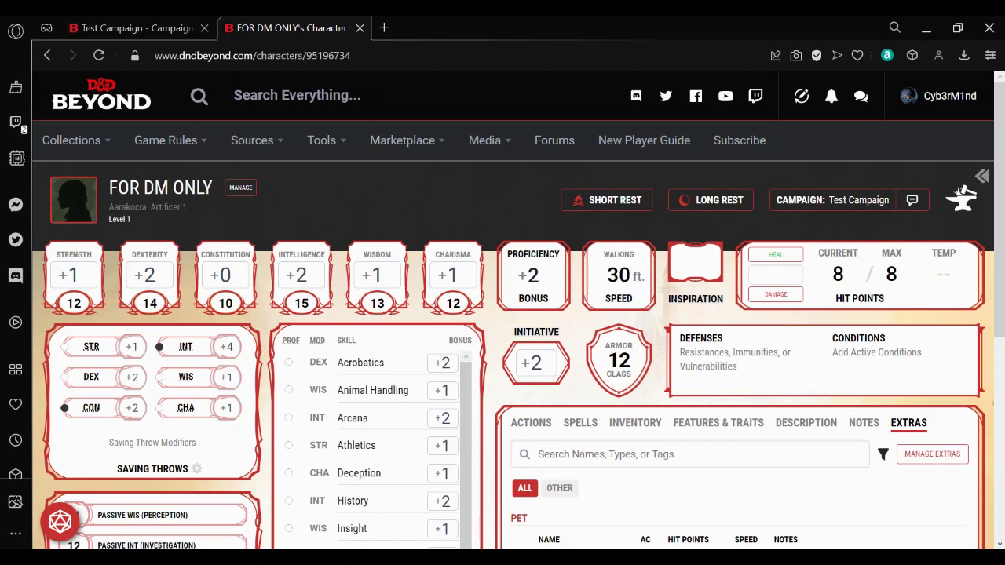
mouse_move(447, 564)
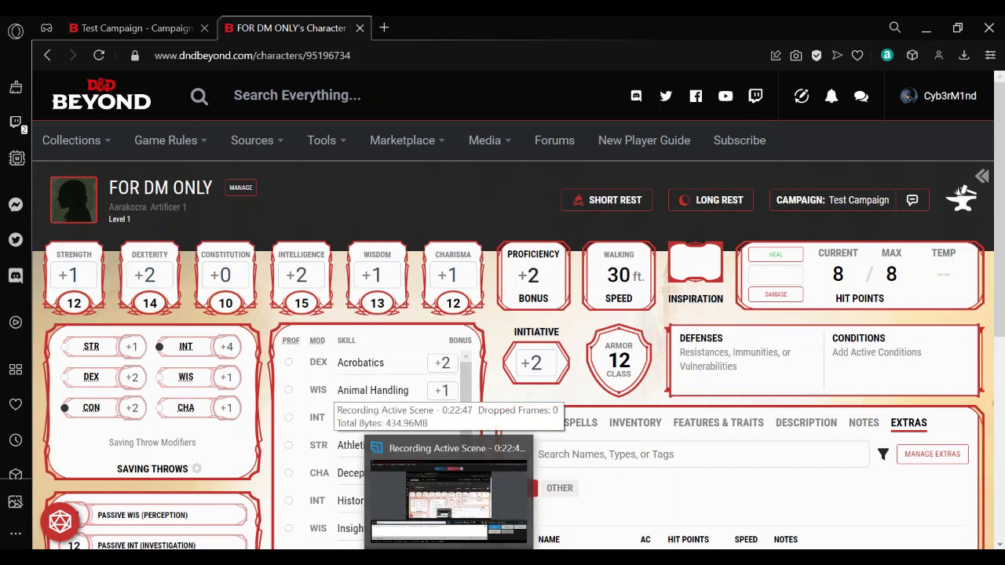